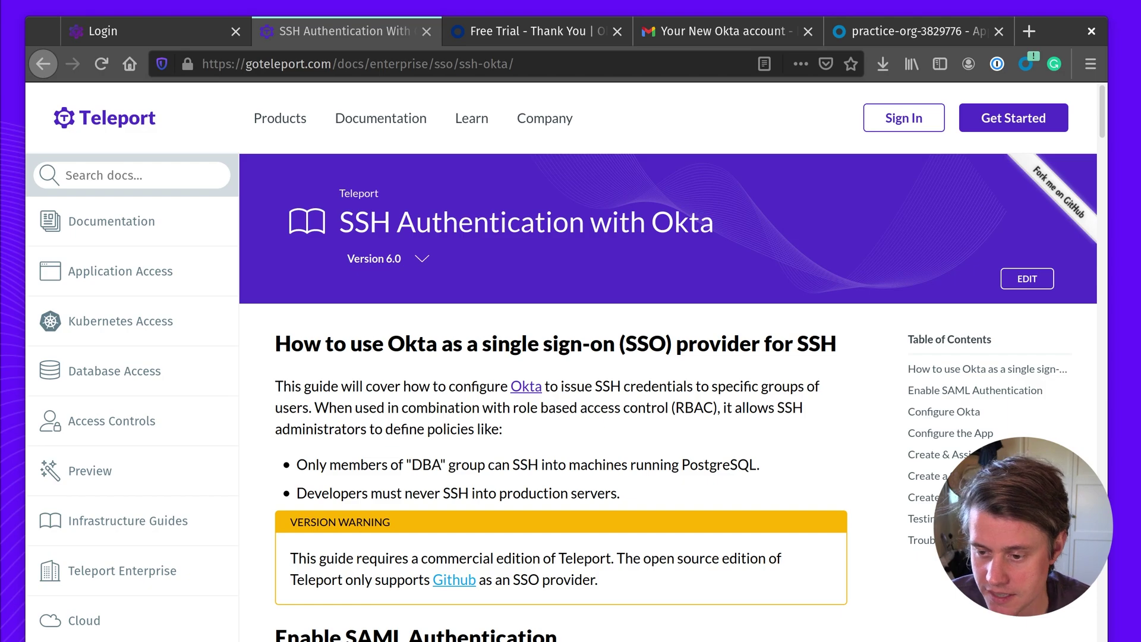
Create a new Web application integration in Okta with the SAML 2.0 sign-on method, following the Teleport guide's Configure Okta section
scroll(659, 456, "down", 2)
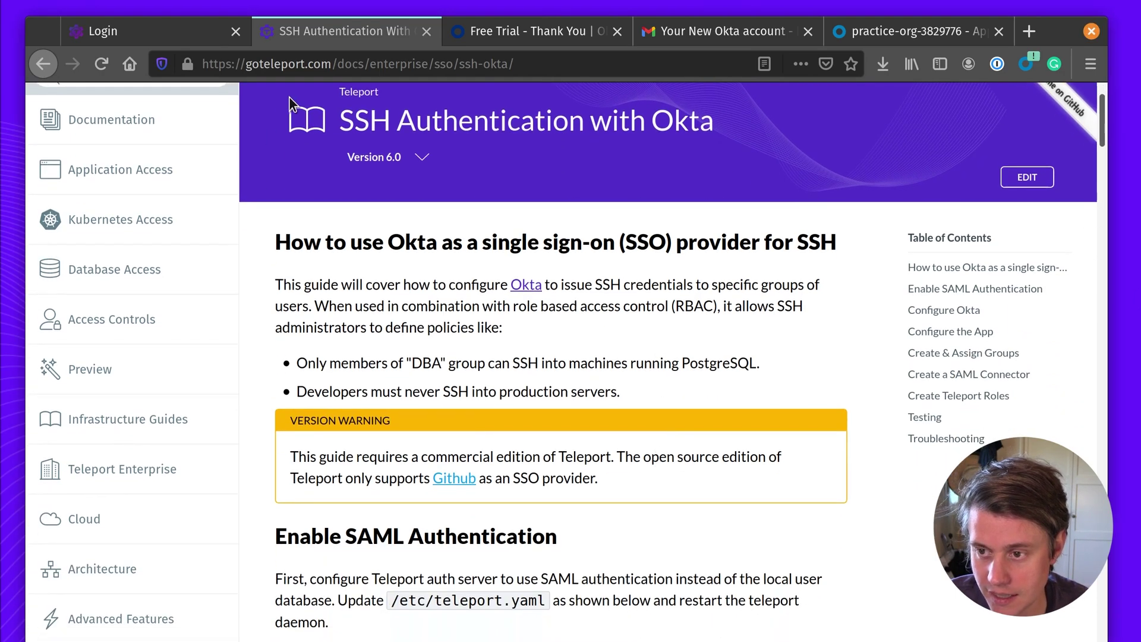
left_click(897, 33)
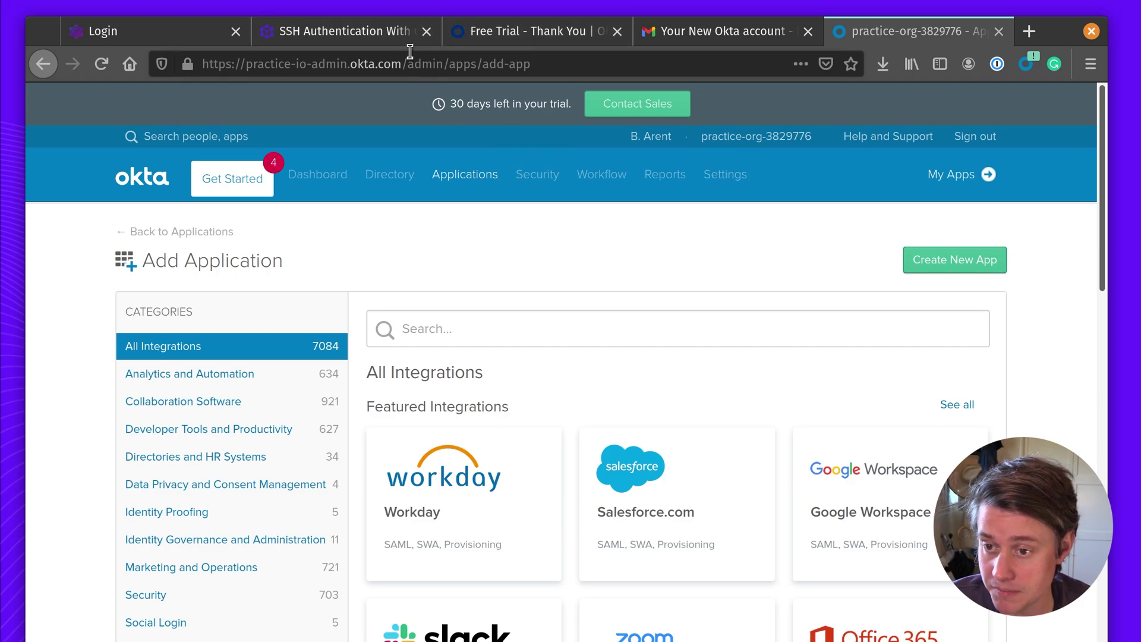
left_click(375, 32)
scroll(664, 451, "down", 3)
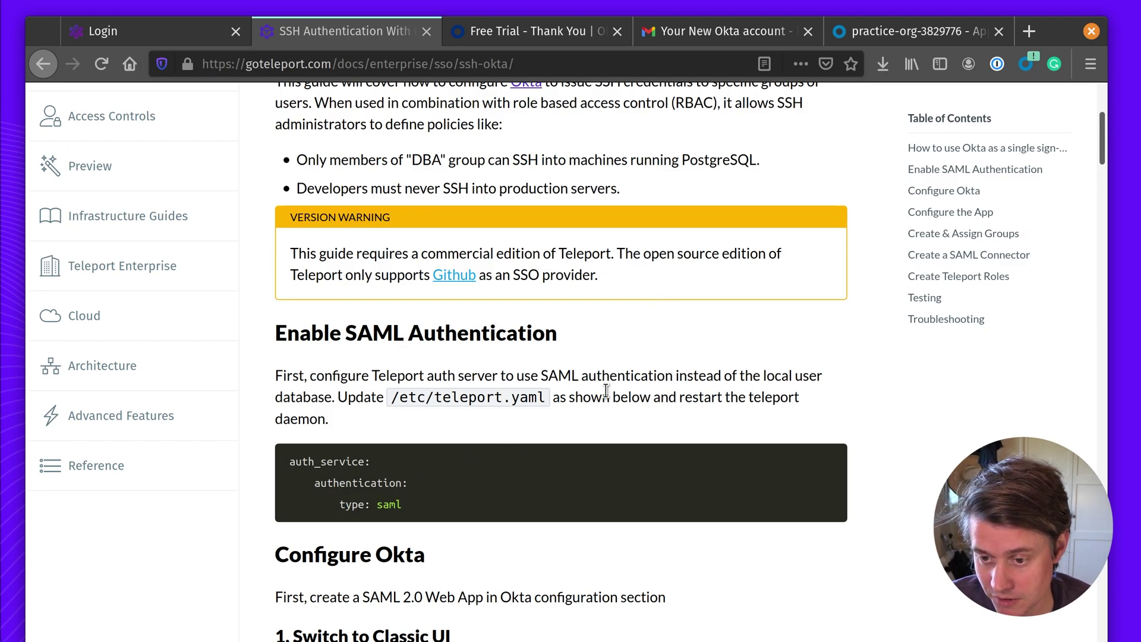
scroll(523, 445, "down", 7)
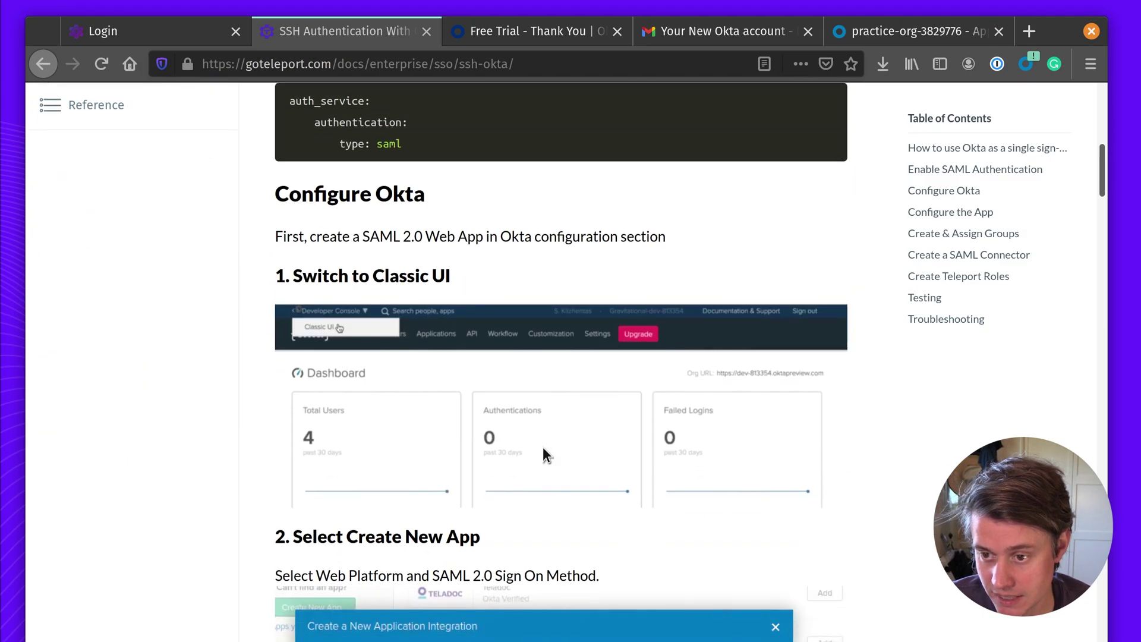
scroll(544, 454, "up", 1)
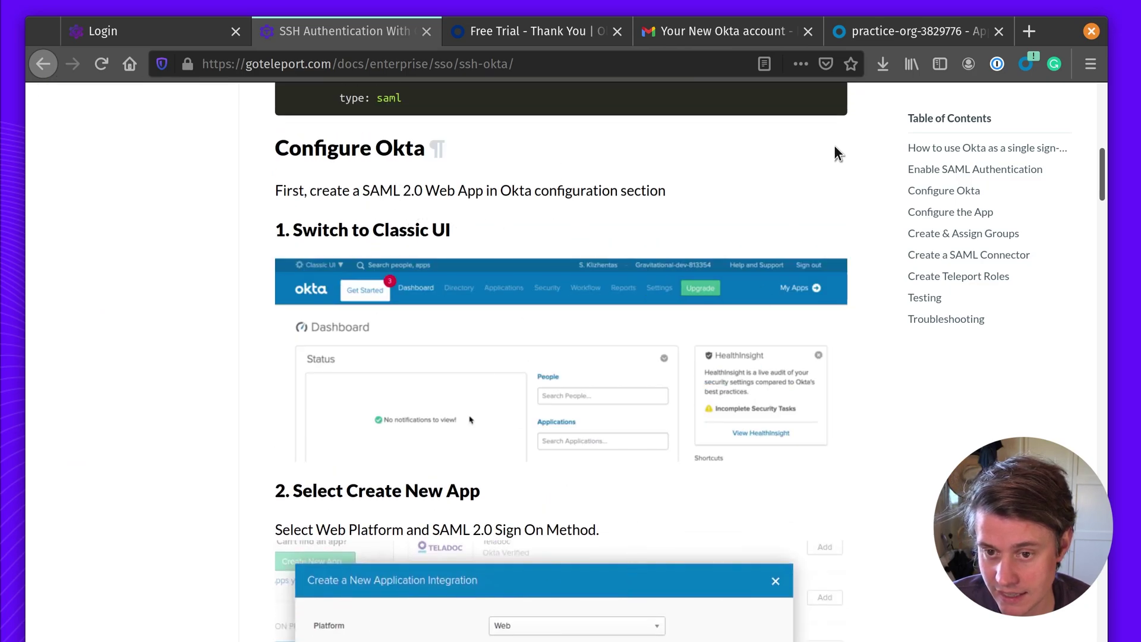
left_click(900, 42)
left_click(945, 260)
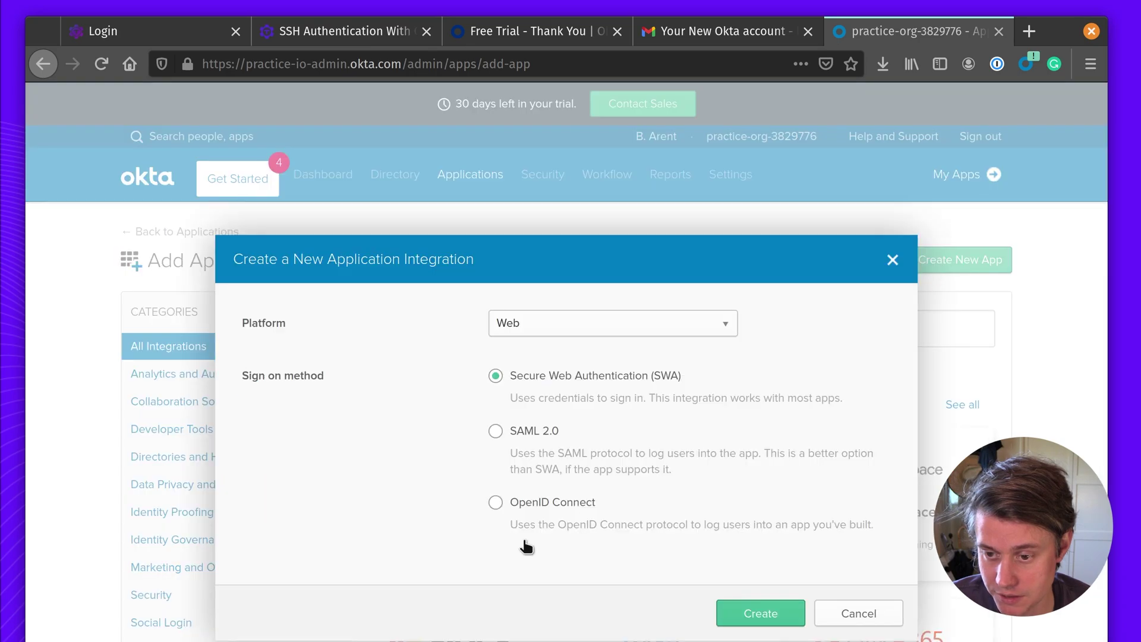
left_click(497, 431)
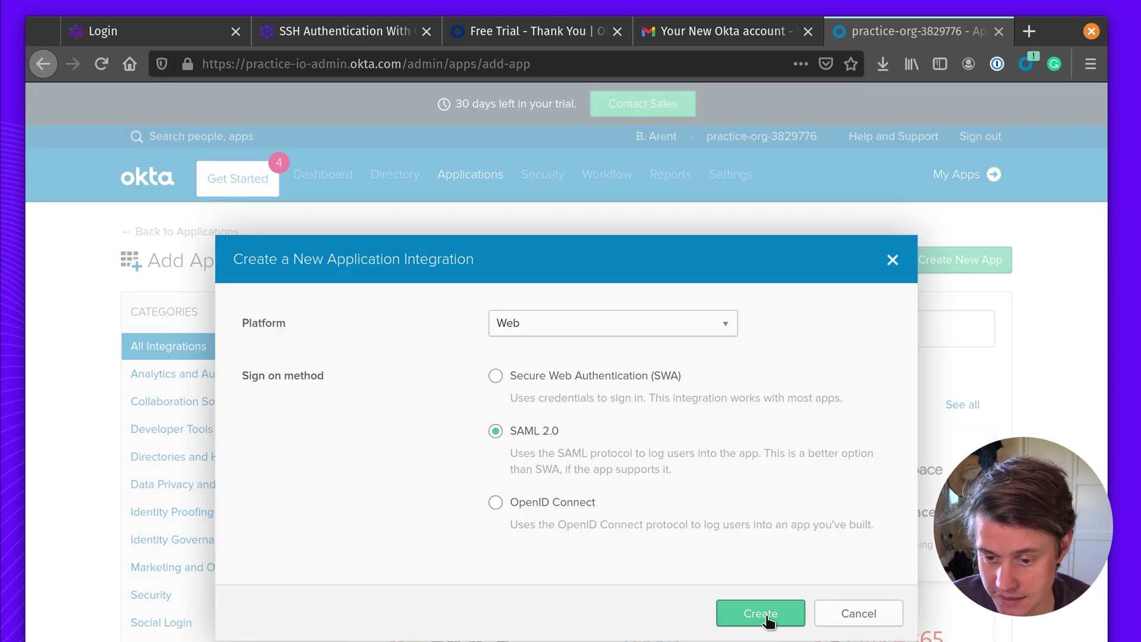
left_click(767, 615)
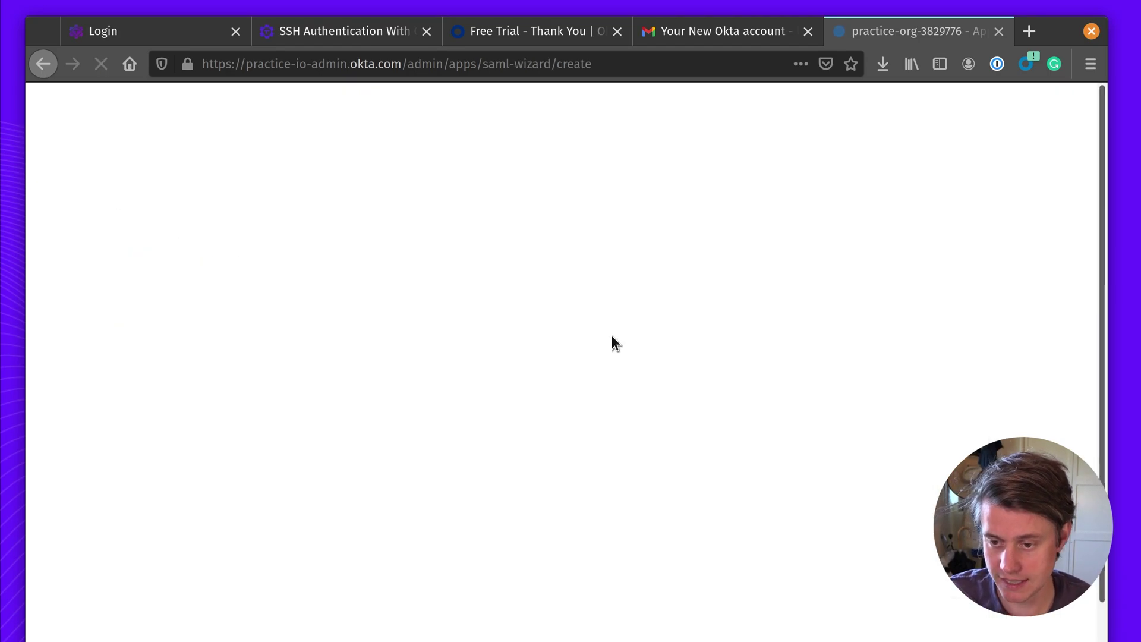
Name the new SAML app Teleport and continue to the Configure SAML stage
type("Teleport")
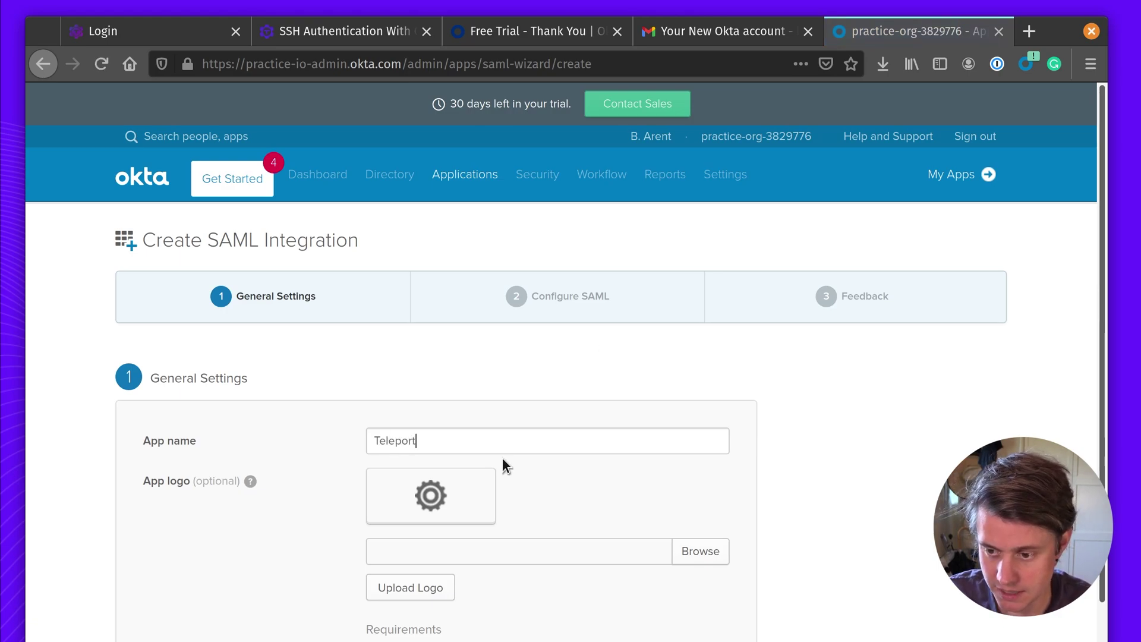
scroll(493, 459, "down", 2)
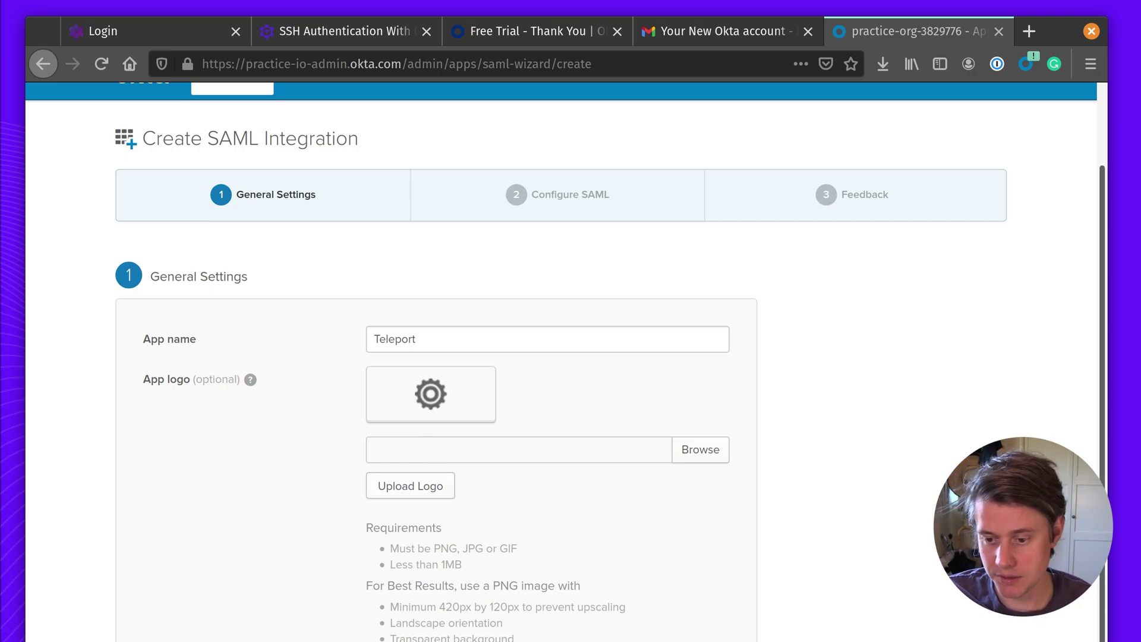
scroll(503, 616, "down", 1)
scroll(561, 363, "down", 1)
key("Return")
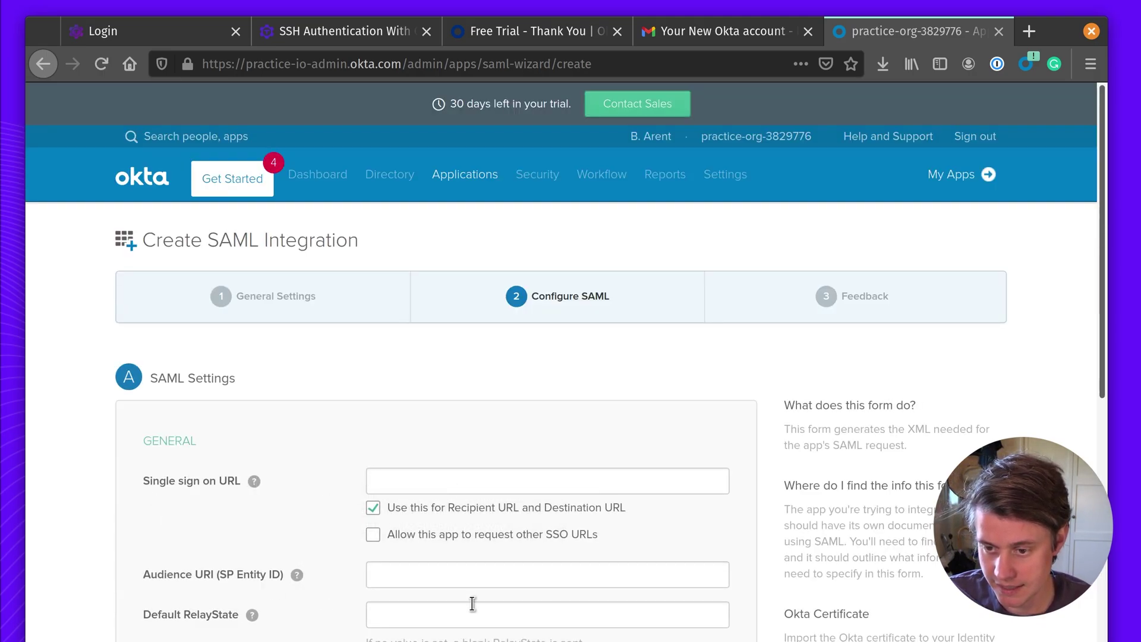
Copy the example Single sign on URL from the Configure the App section of the Teleport guide
scroll(471, 604, "down", 2)
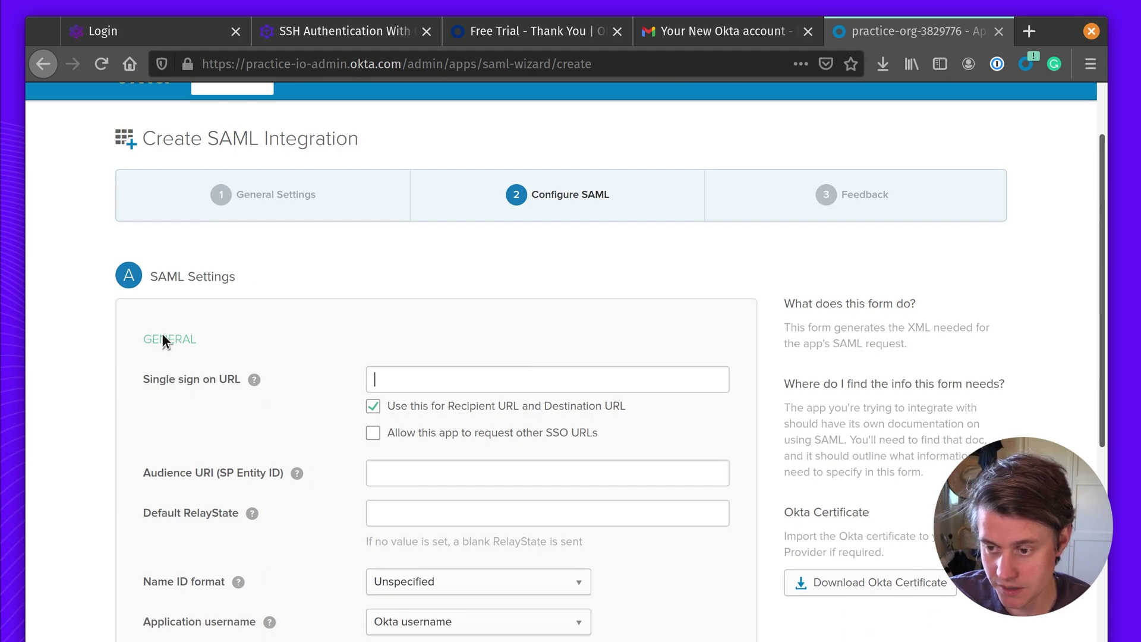
left_click(379, 39)
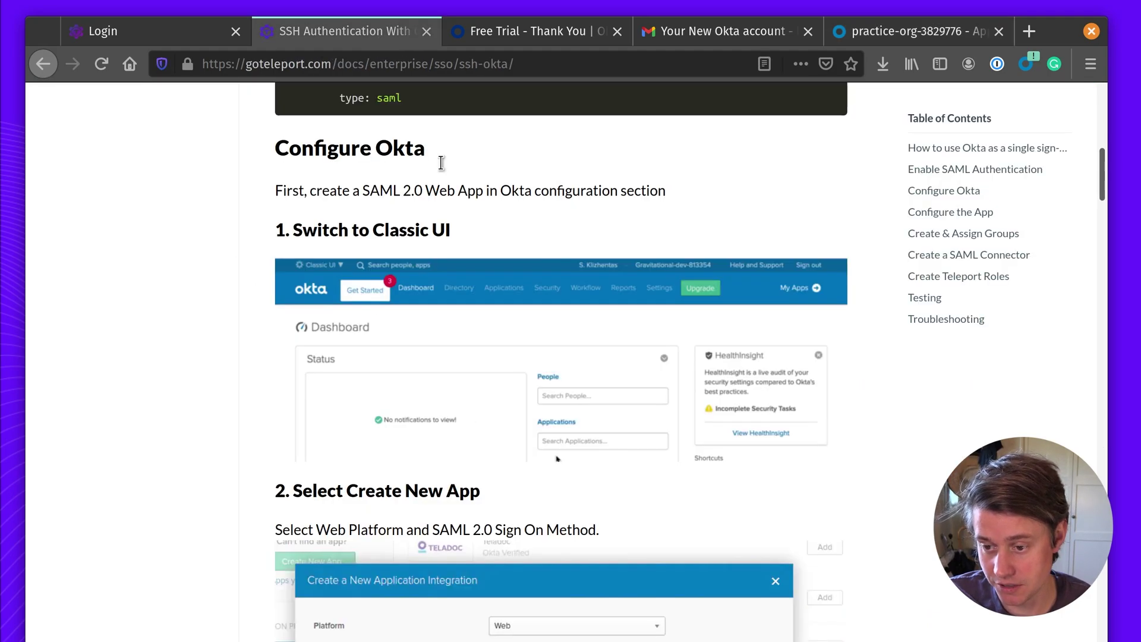
scroll(557, 477, "down", 7)
scroll(557, 477, "down", 3)
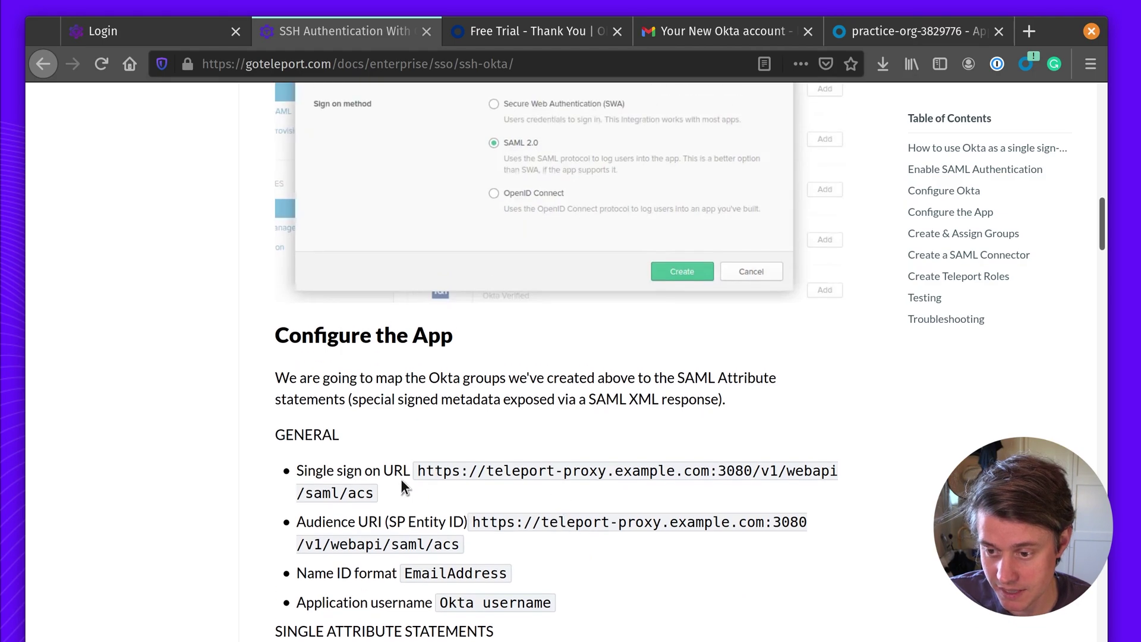
left_click_drag(415, 472, 423, 486)
key("ctrl+c")
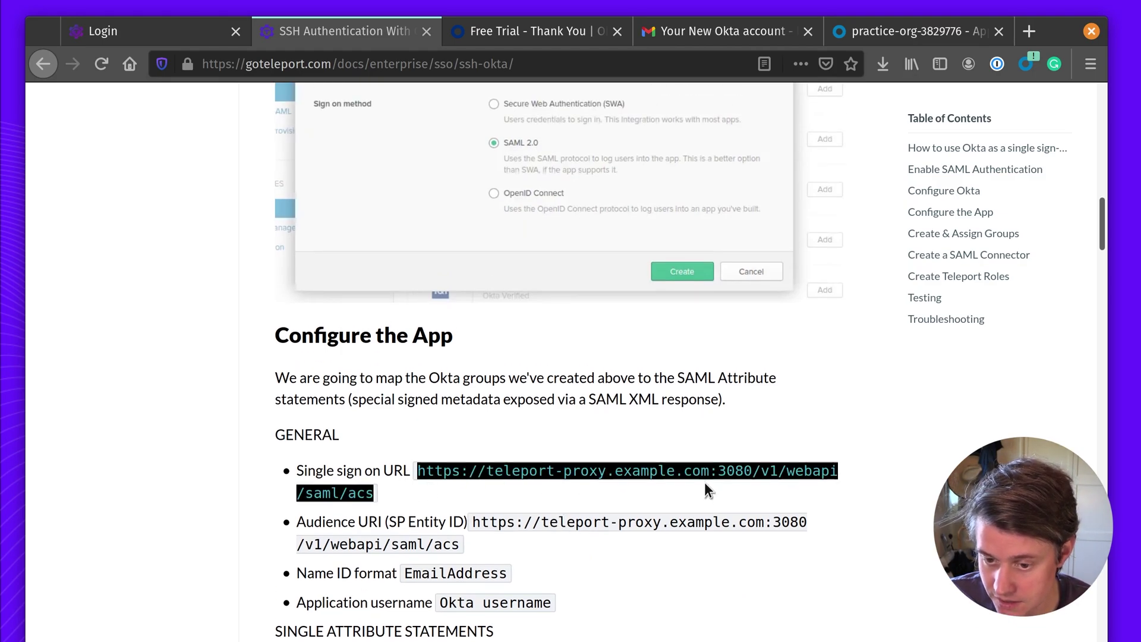
Paste the copied example URL into the Single sign on URL setting of the Okta SAML integration
left_click(894, 37)
left_click(470, 387)
key("alt+v")
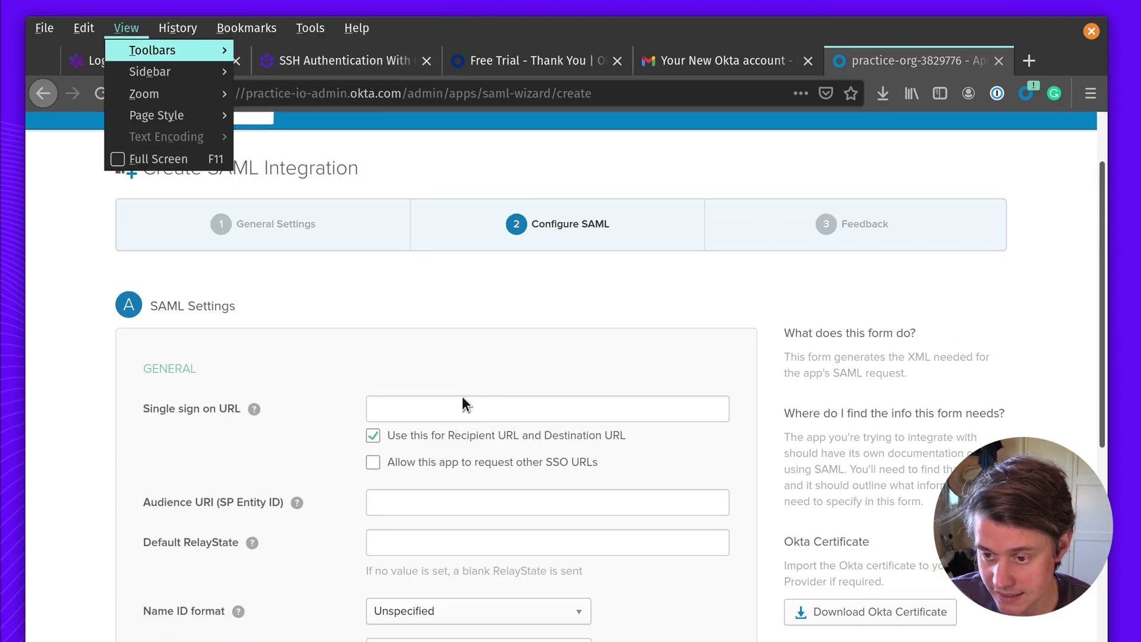
key("Escape")
left_click(319, 39)
left_click(951, 32)
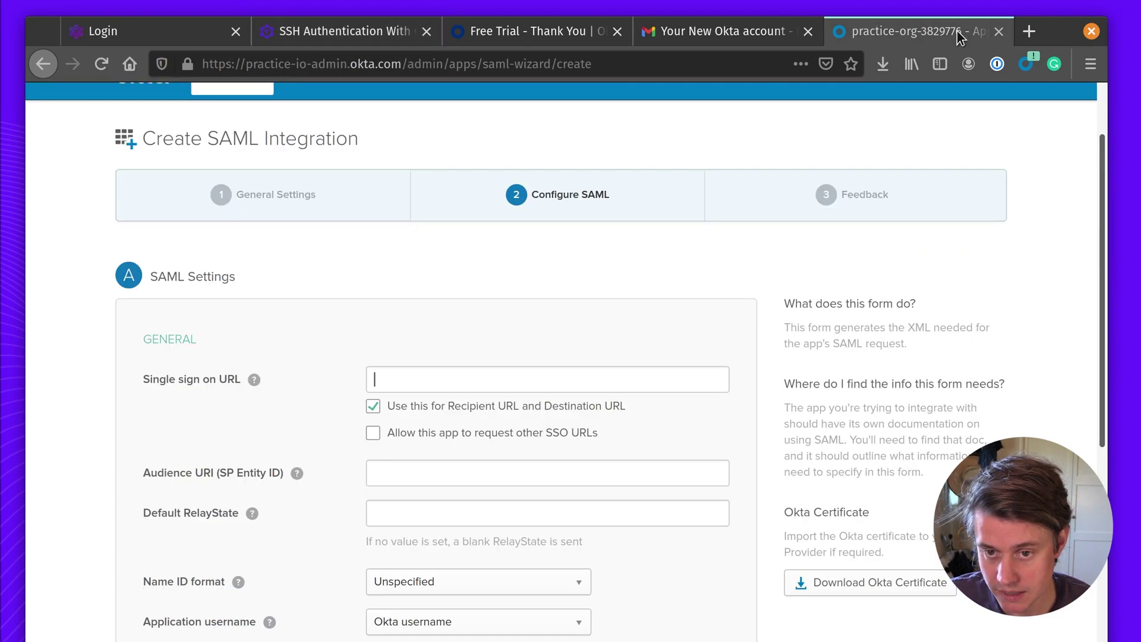
key("ctrl+v")
left_click(158, 33)
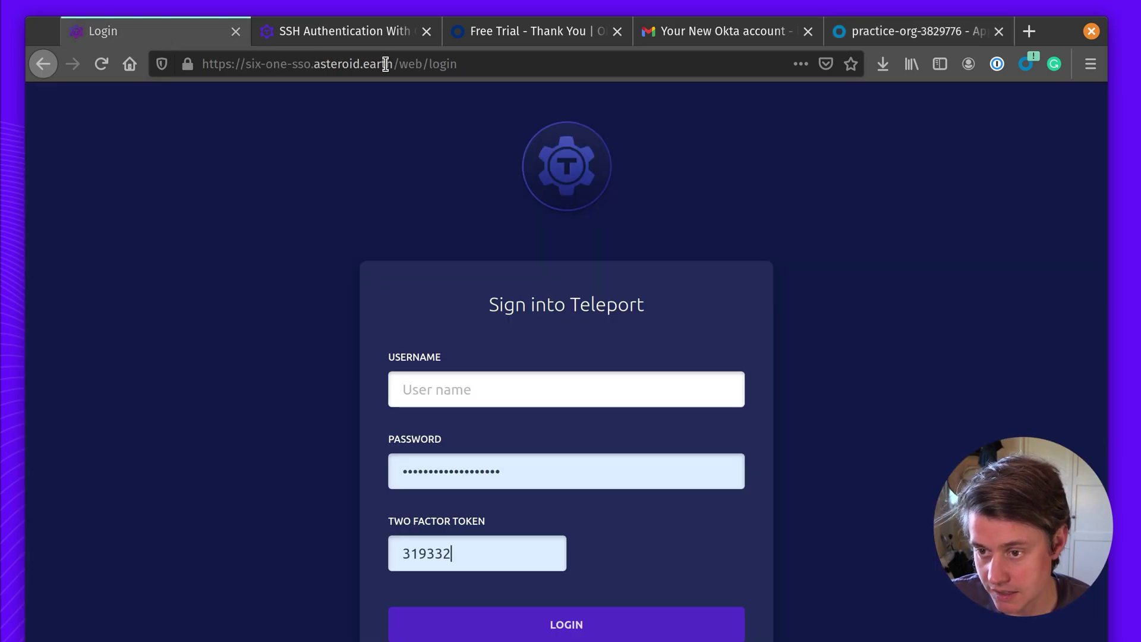
left_click_drag(394, 62, 202, 63)
key("ctrl+c")
left_click(918, 31)
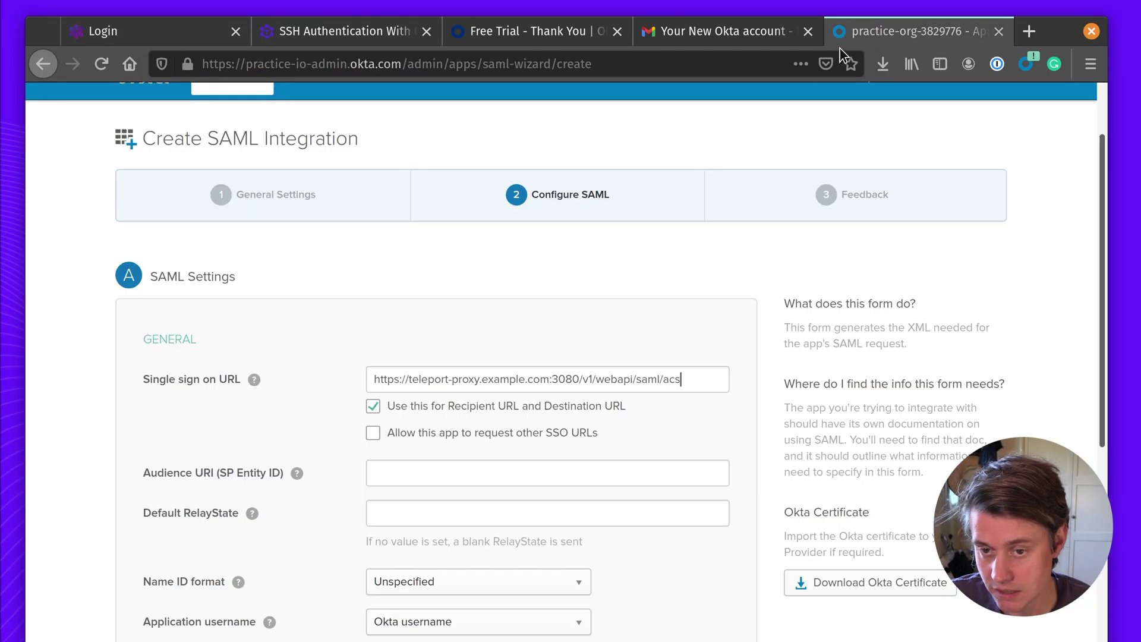
left_click_drag(574, 380, 373, 376)
key("ctrl+v")
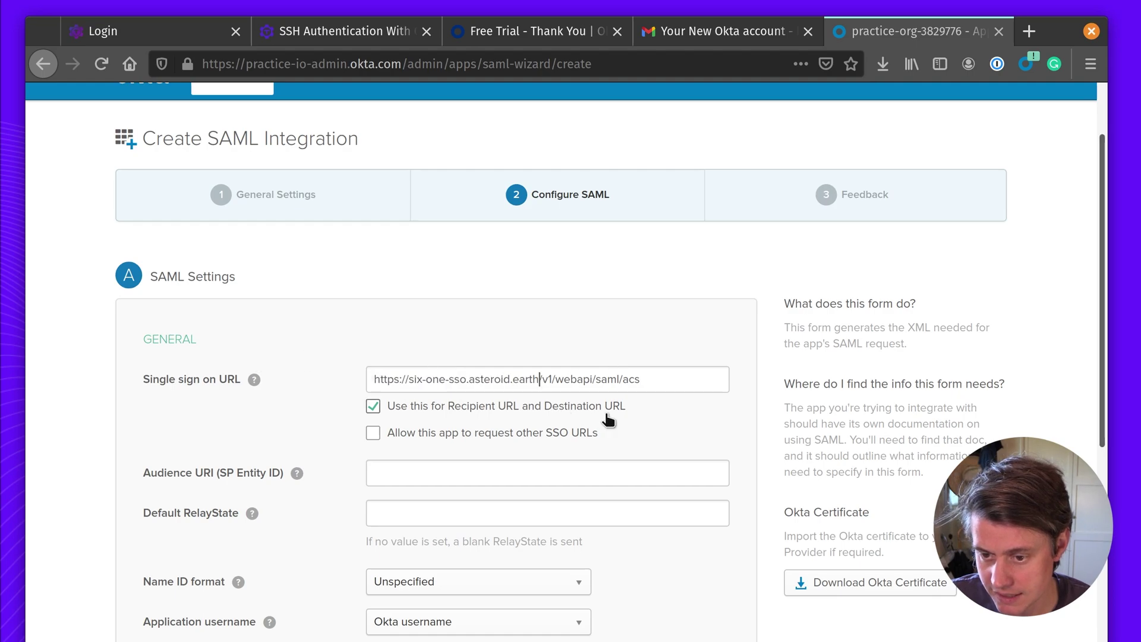
type(":443")
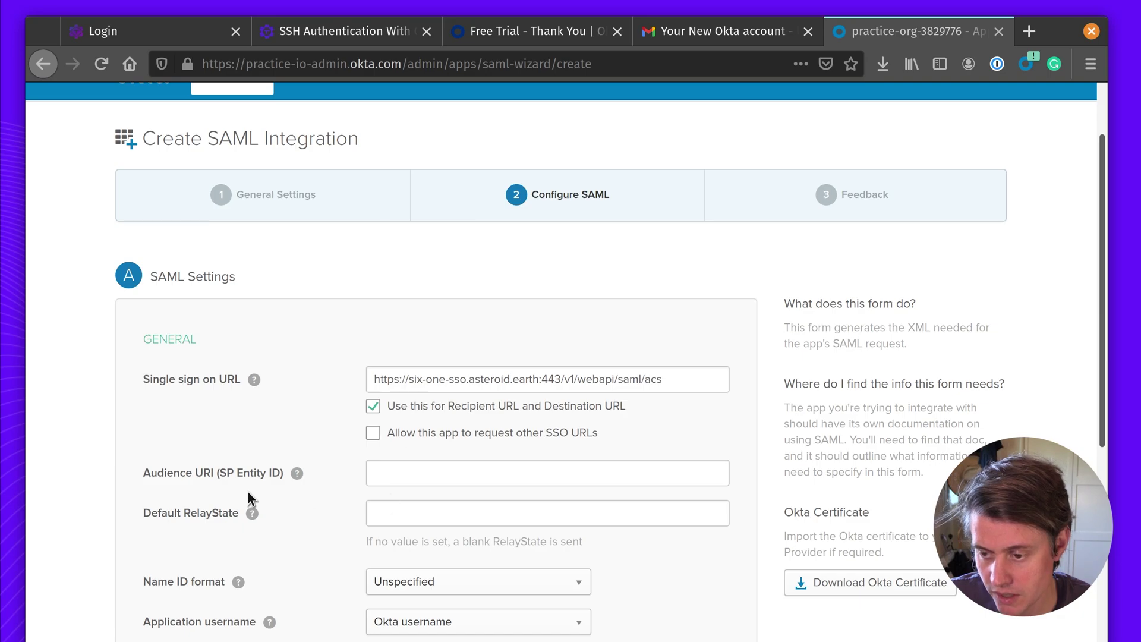
Check the guide's Audience URI and copy the Single sign on URL into Audience URI (SP Entity ID)
left_click(359, 35)
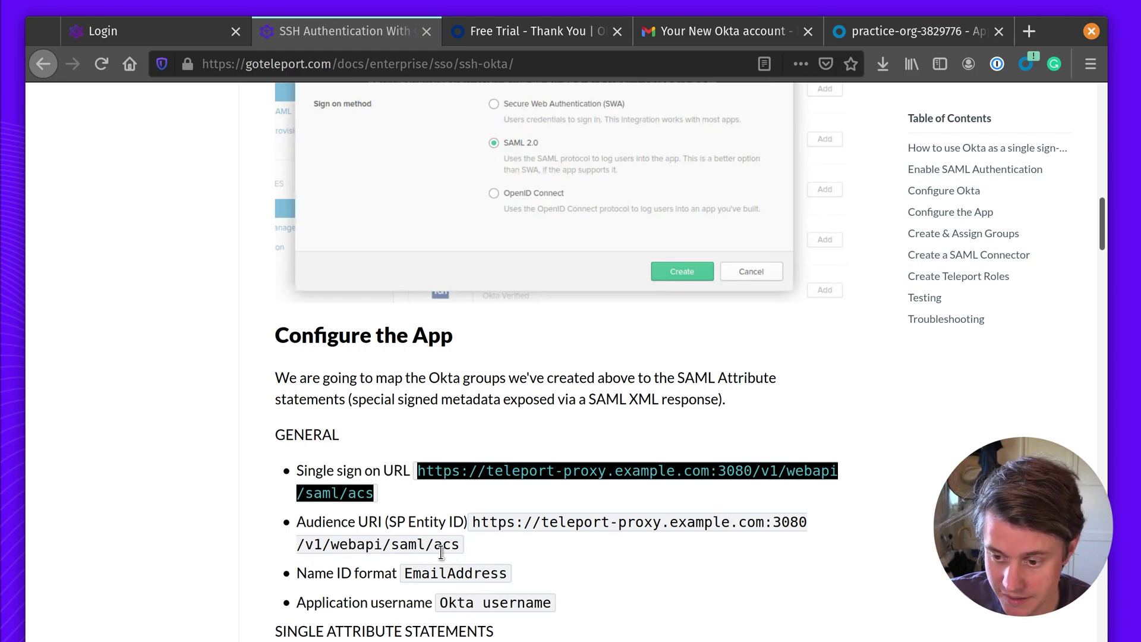
left_click(938, 31)
triple_click(404, 379)
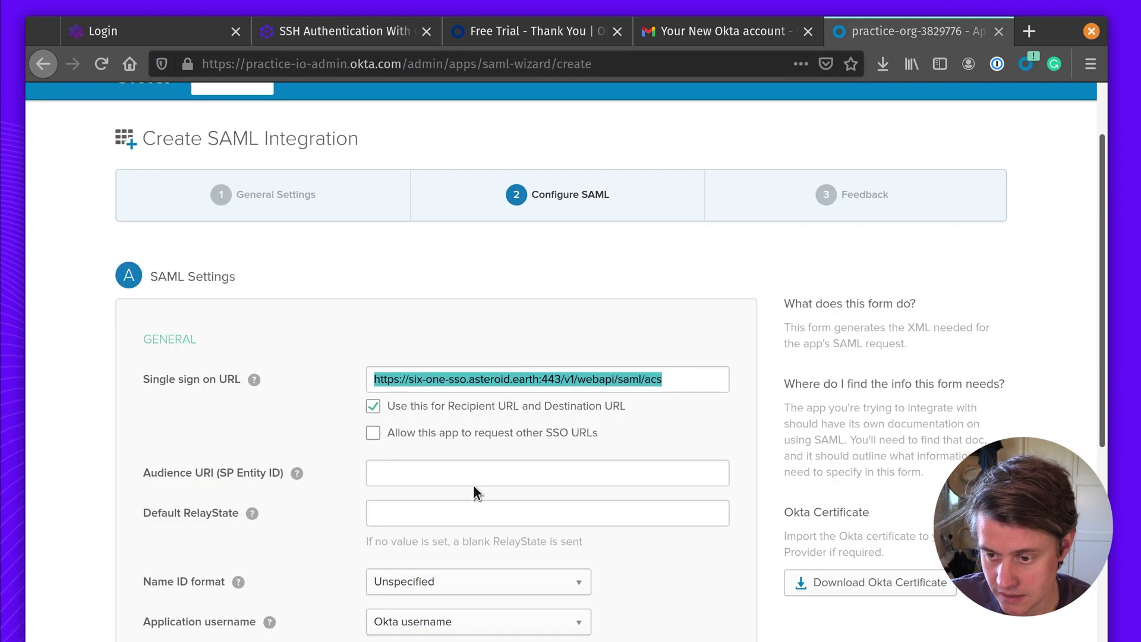
key("ctrl+c")
left_click(473, 484)
key("ctrl+v")
Set the Name ID format to EmailAddress and check the general SAML settings against the guide
left_click(290, 35)
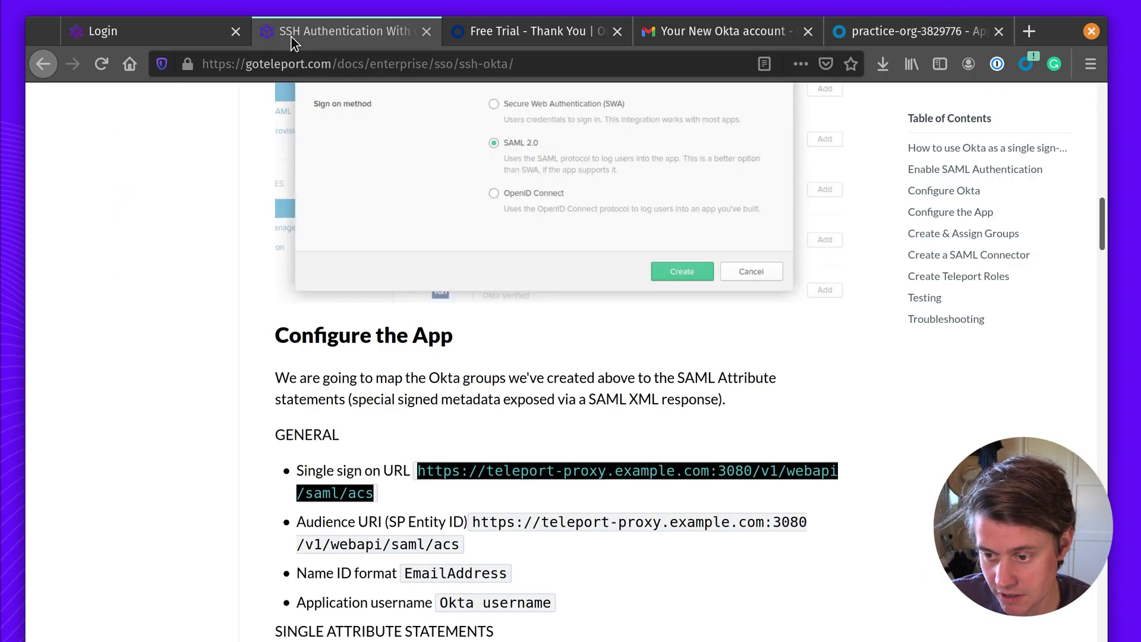
scroll(505, 546, "down", 3)
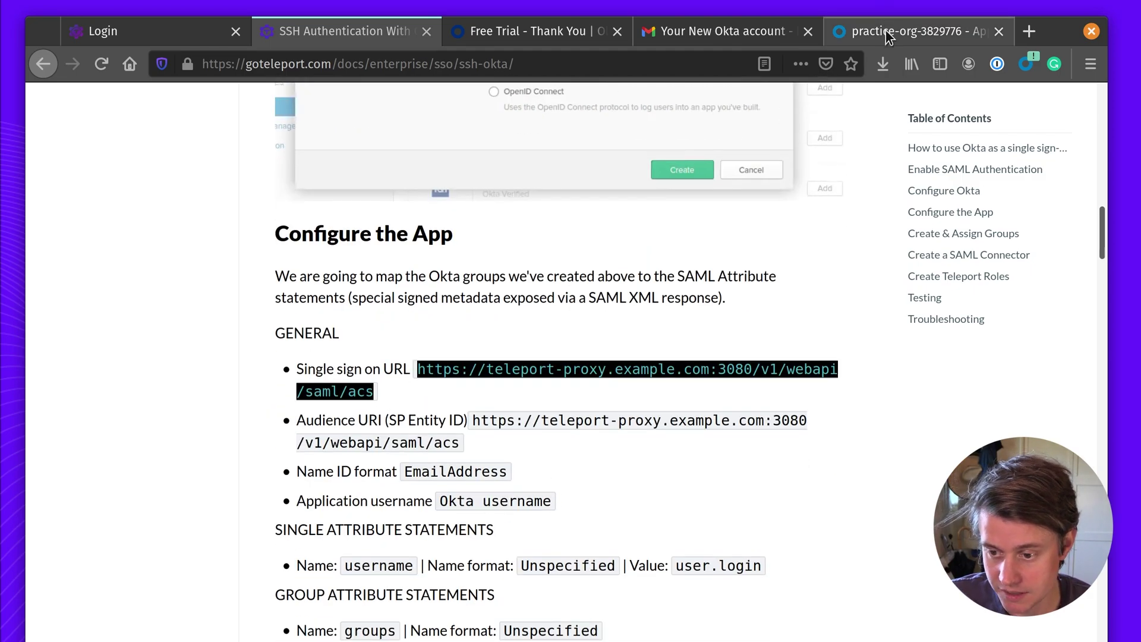
left_click(886, 30)
left_click(517, 580)
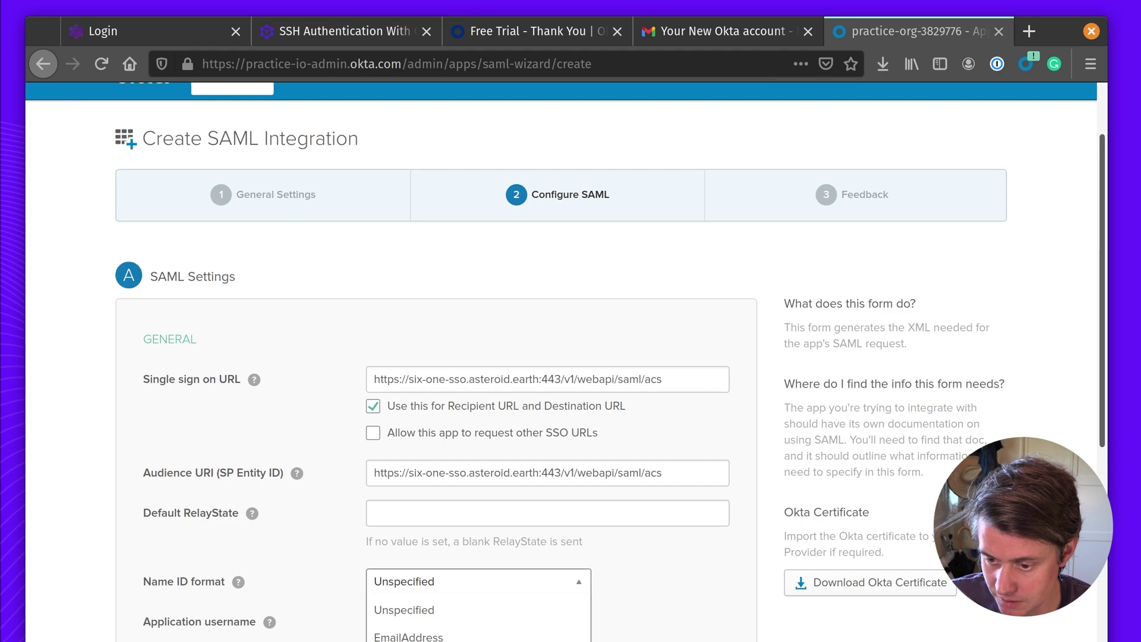
key("Return")
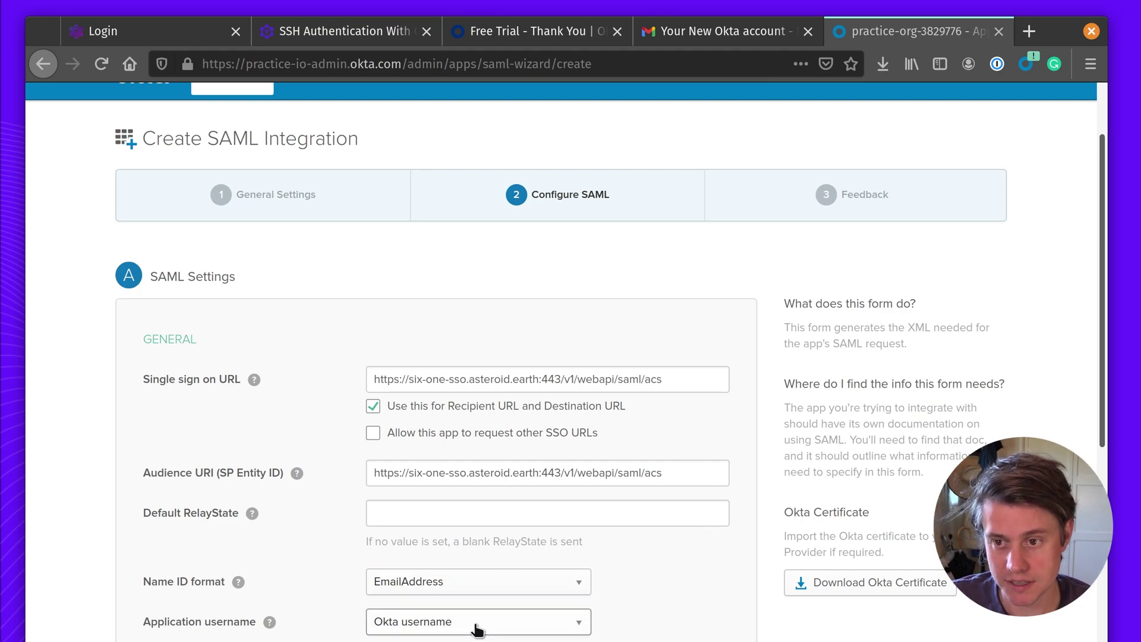
left_click(350, 40)
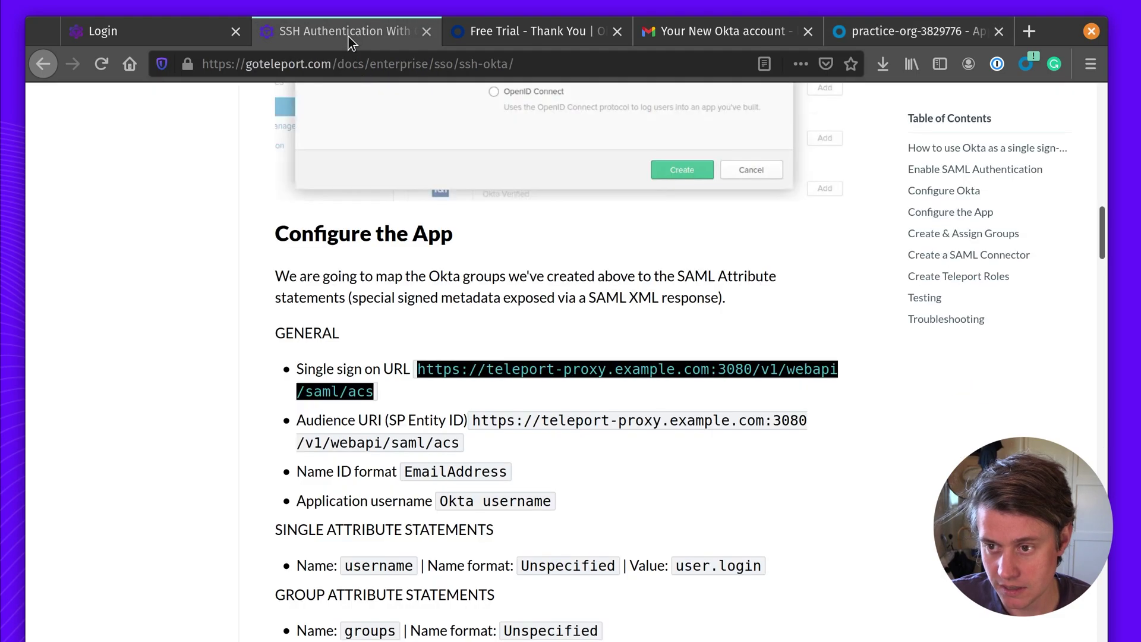
left_click(945, 33)
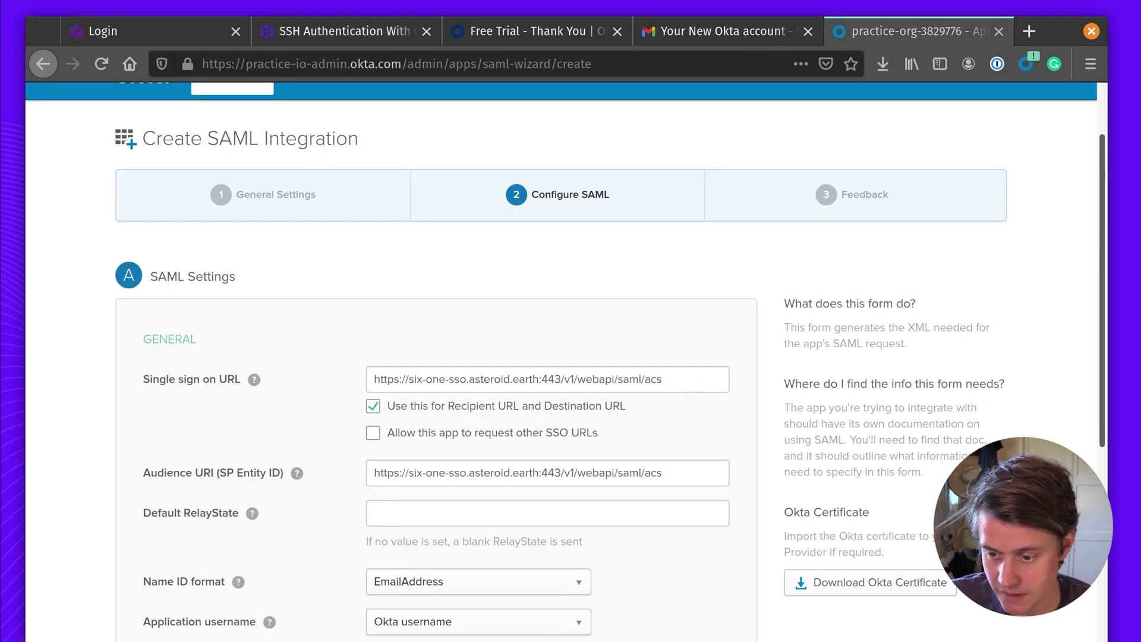
Check the guide's single attribute statement and enter username as the name of the first attribute statement
scroll(478, 589, "down", 3)
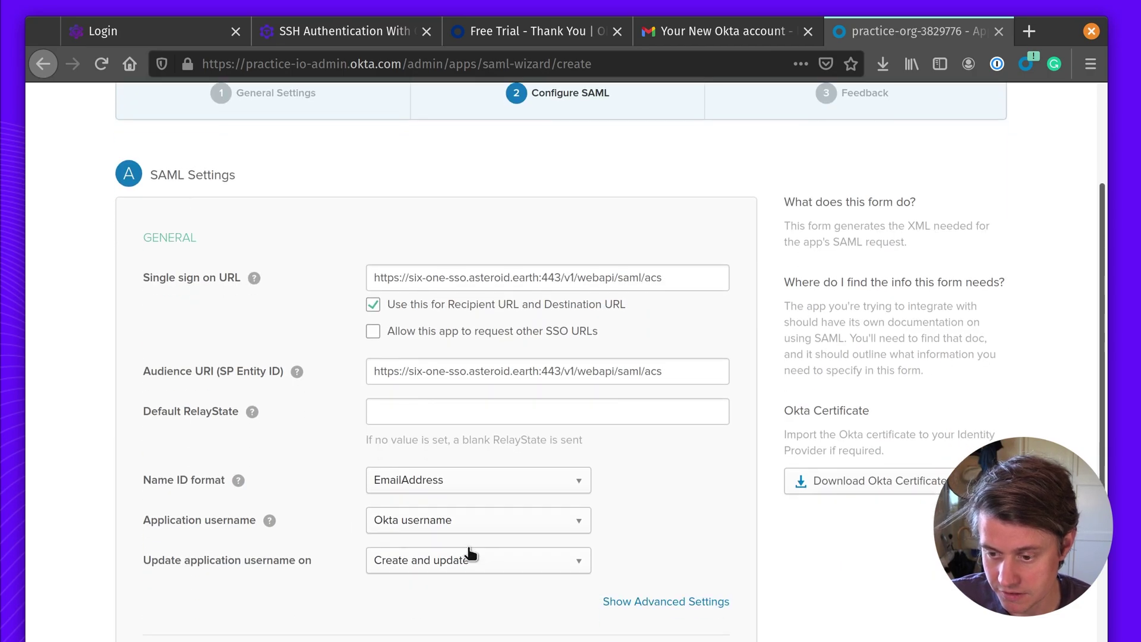
scroll(471, 553, "down", 4)
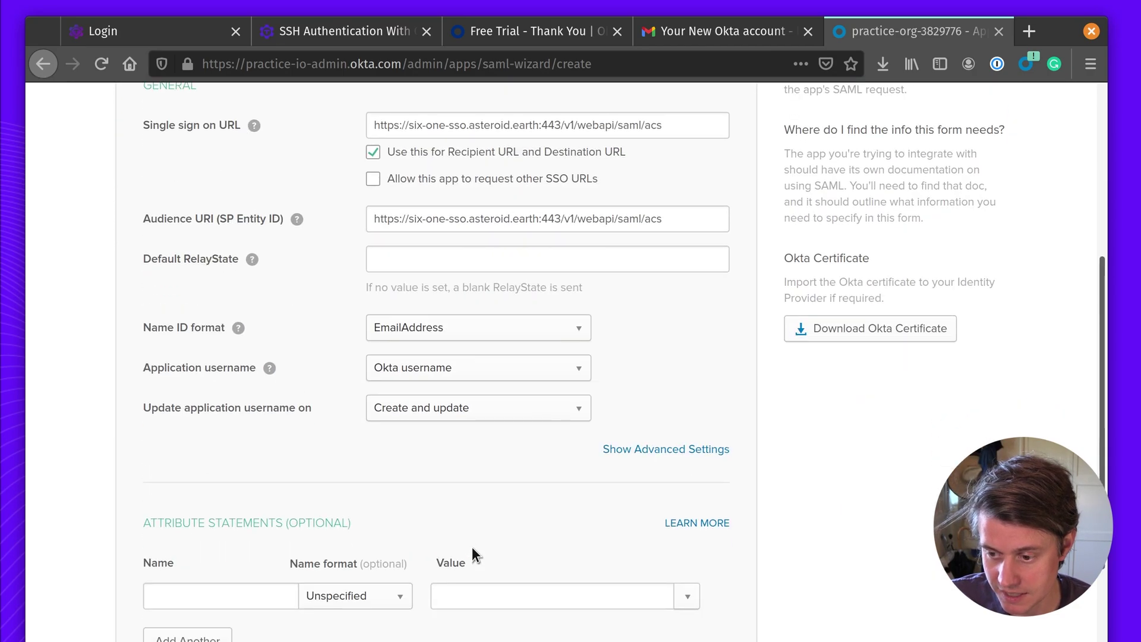
left_click(303, 36)
scroll(532, 390, "down", 3)
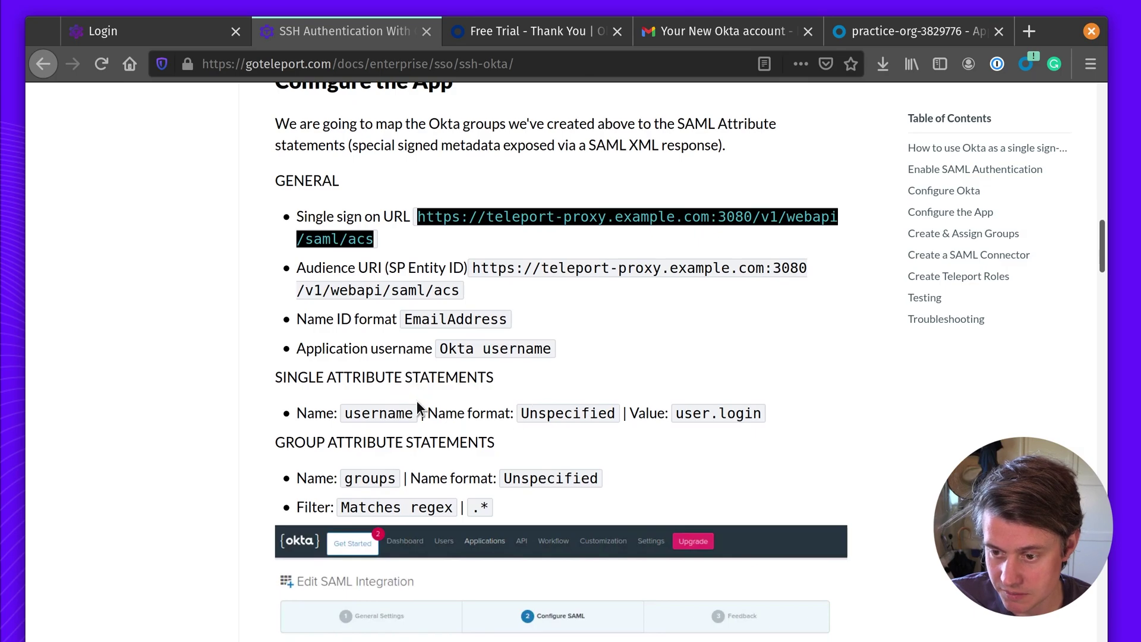
scroll(426, 414, "down", 9)
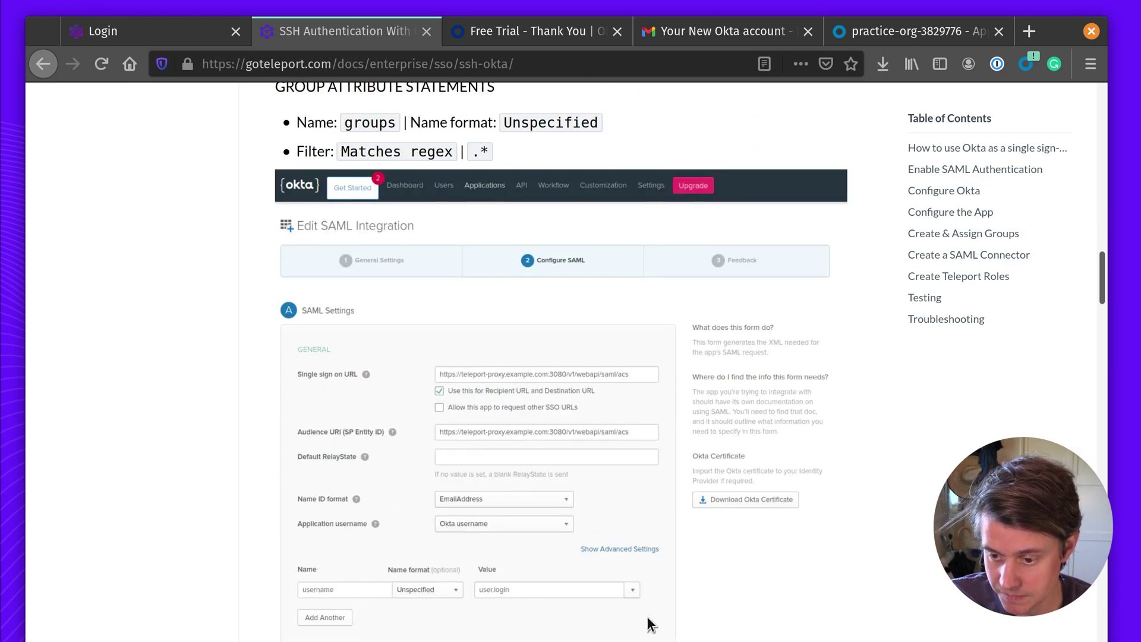
scroll(560, 597, "up", 1)
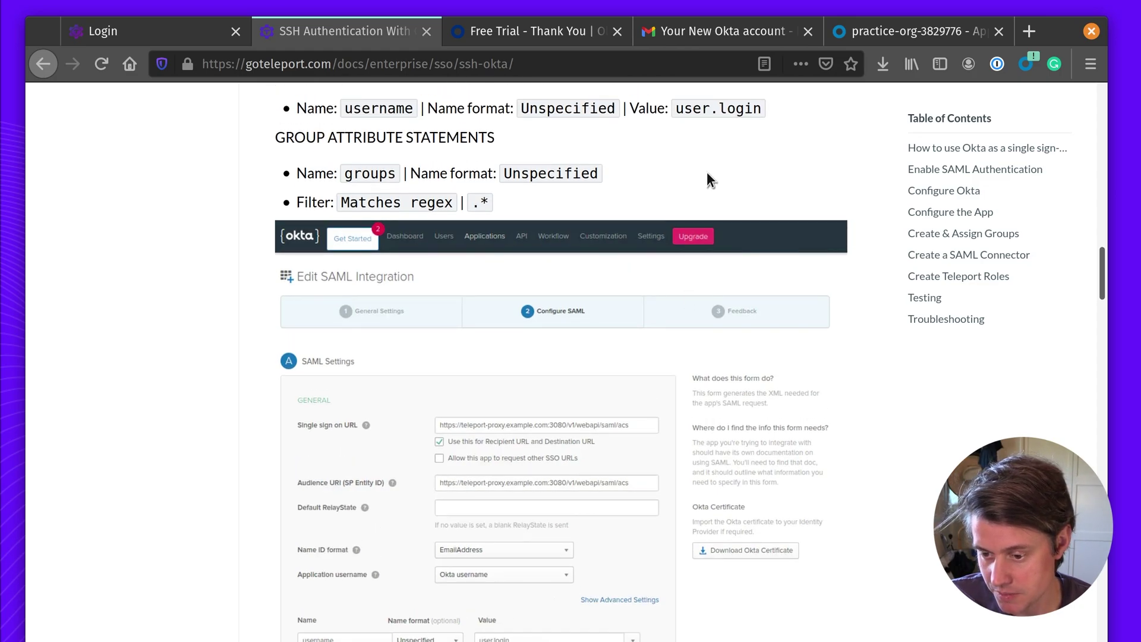
left_click(908, 30)
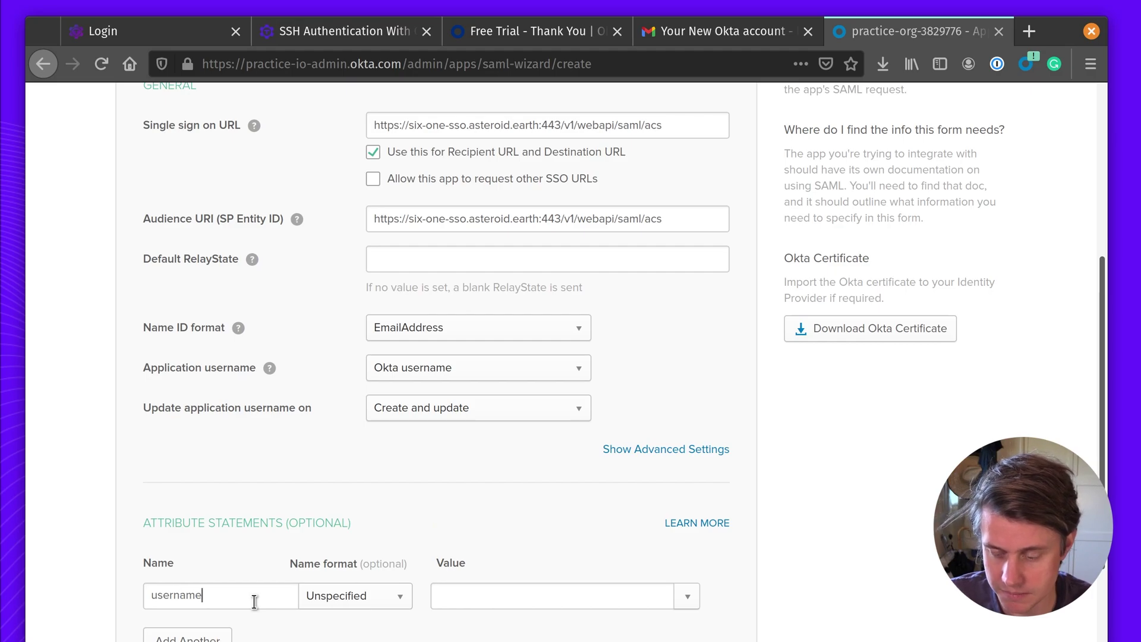
Copy user.login from the guide's single attribute statement and paste it as the username attribute's value
left_click(350, 37)
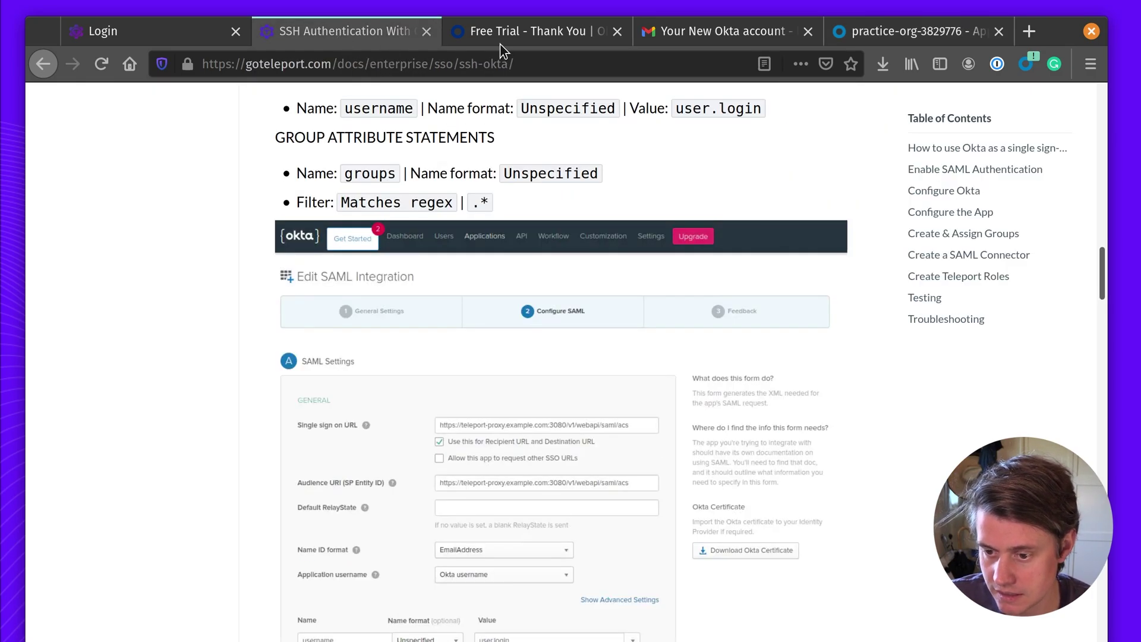
scroll(435, 164, "up", 2)
double_click(572, 211)
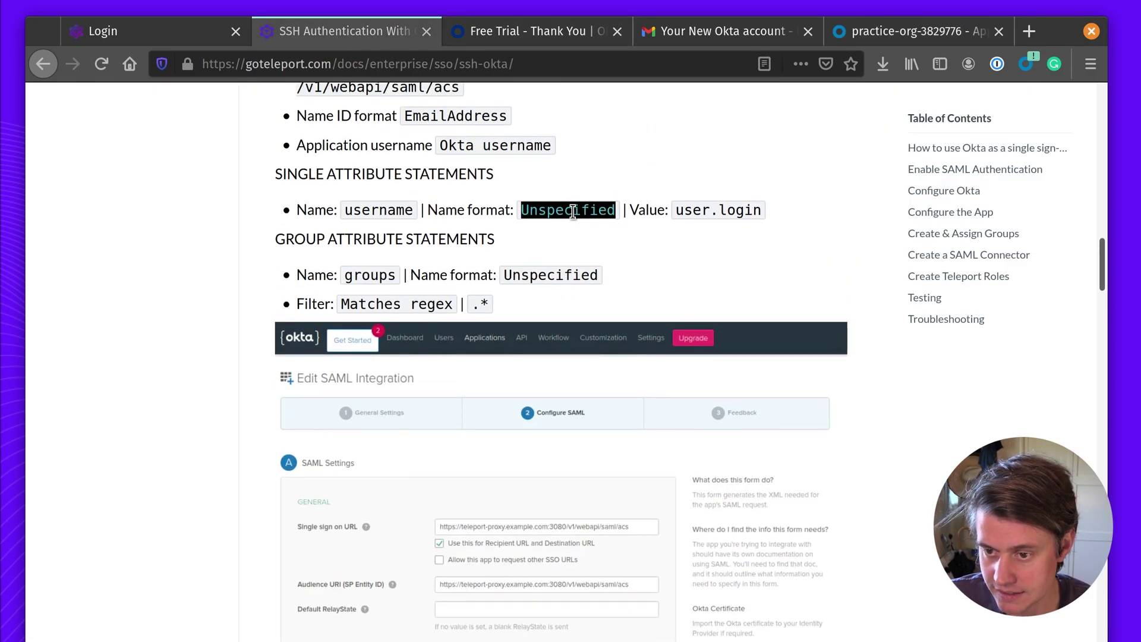
left_click_drag(677, 211, 763, 212)
left_click(932, 31)
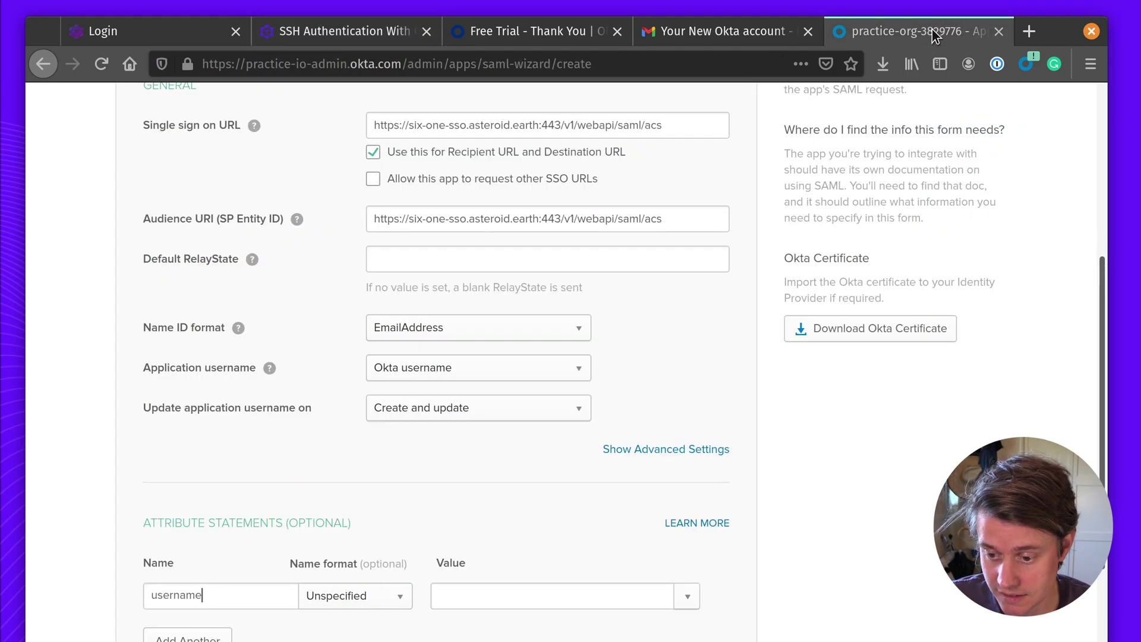
left_click(538, 595)
key("ctrl+v")
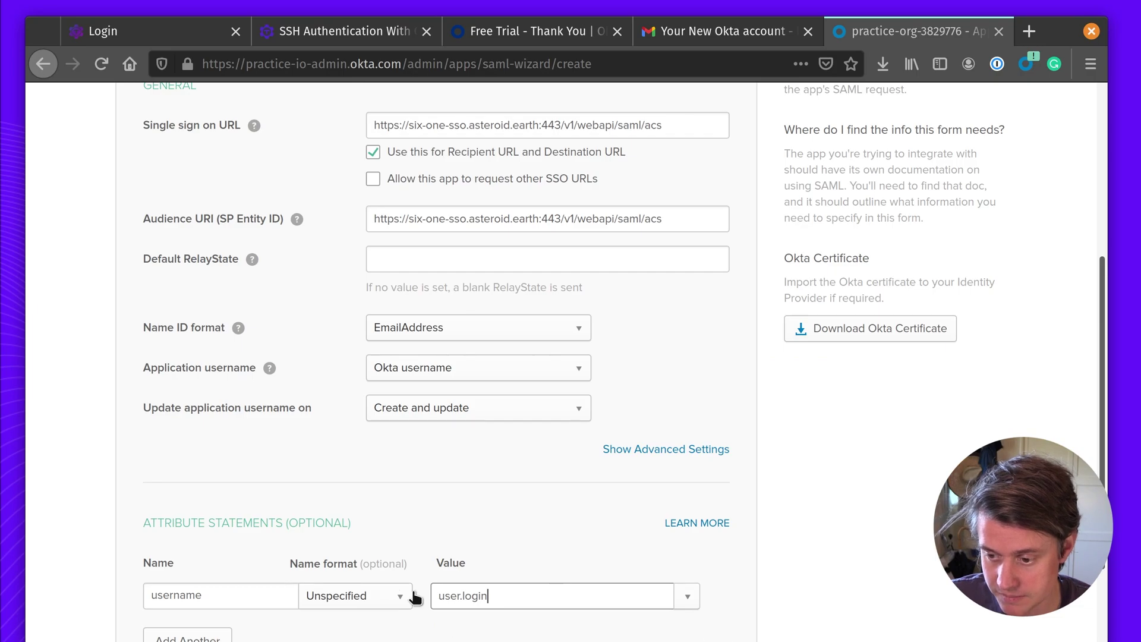
Check the guide's group attribute statement and fill in a group attribute named groups with the filter value .*
scroll(416, 597, "down", 3)
left_click(250, 590)
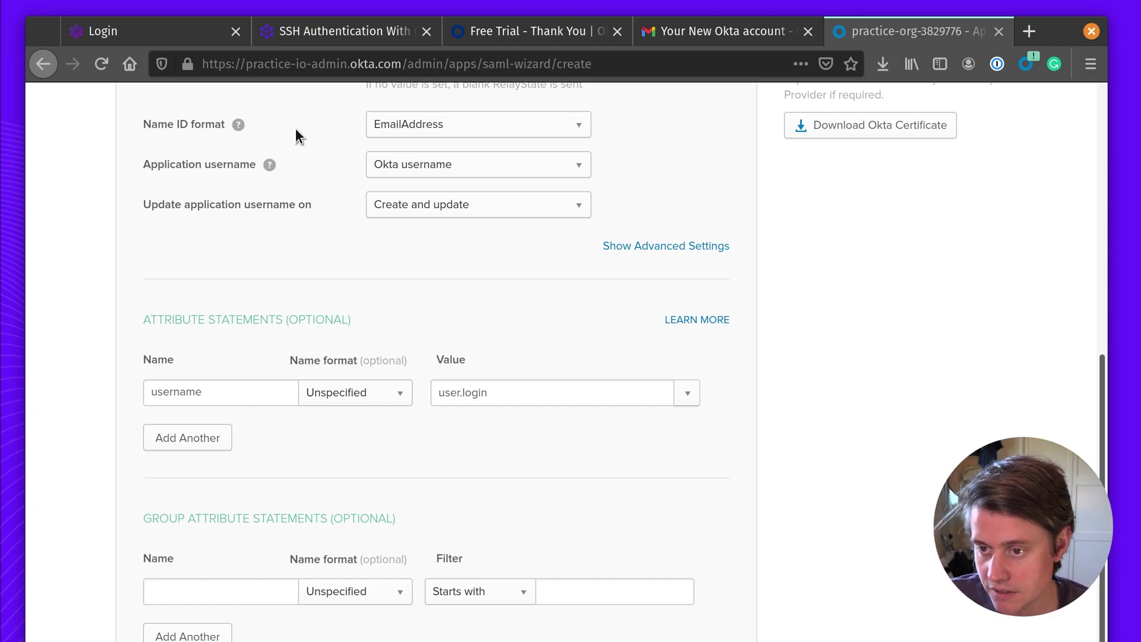
left_click(345, 31)
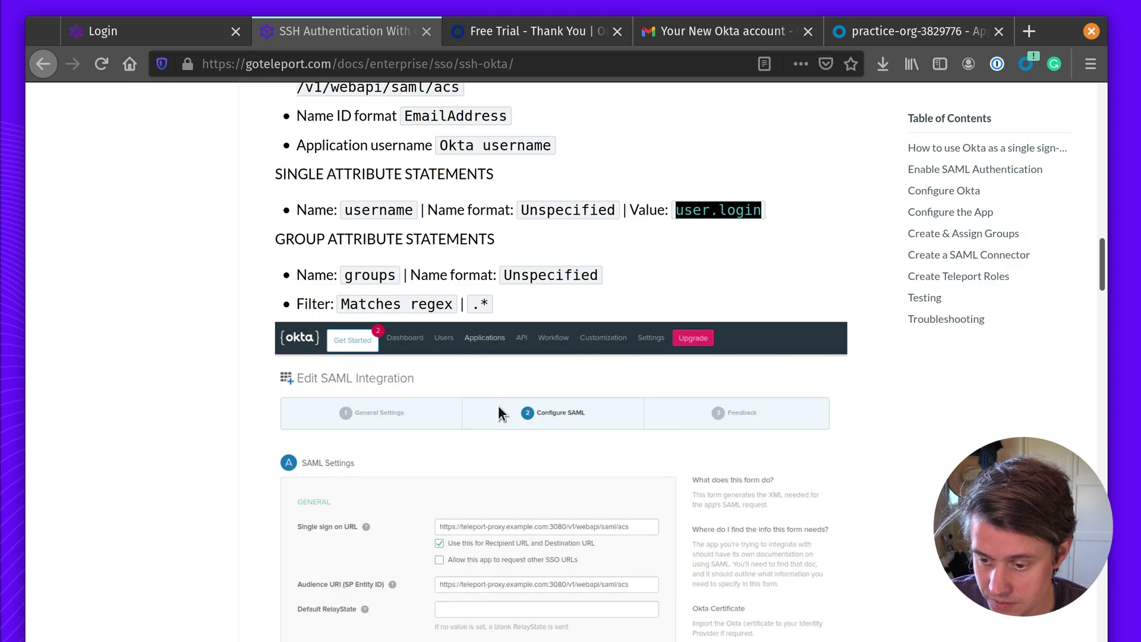
scroll(499, 407, "down", 2)
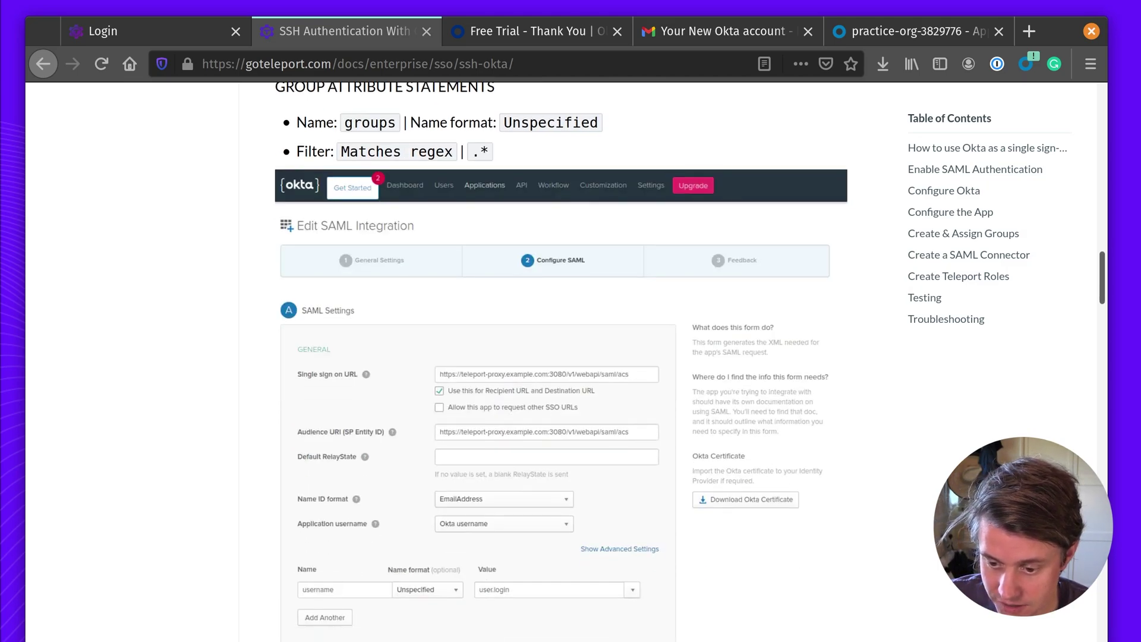
scroll(561, 363, "down", 2)
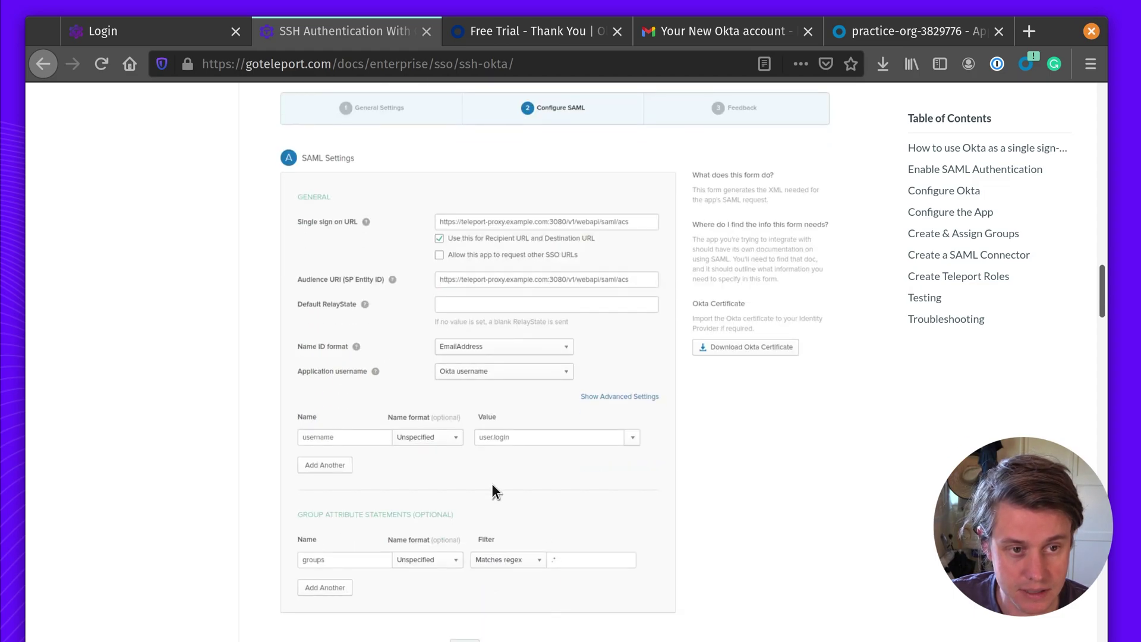
left_click(897, 31)
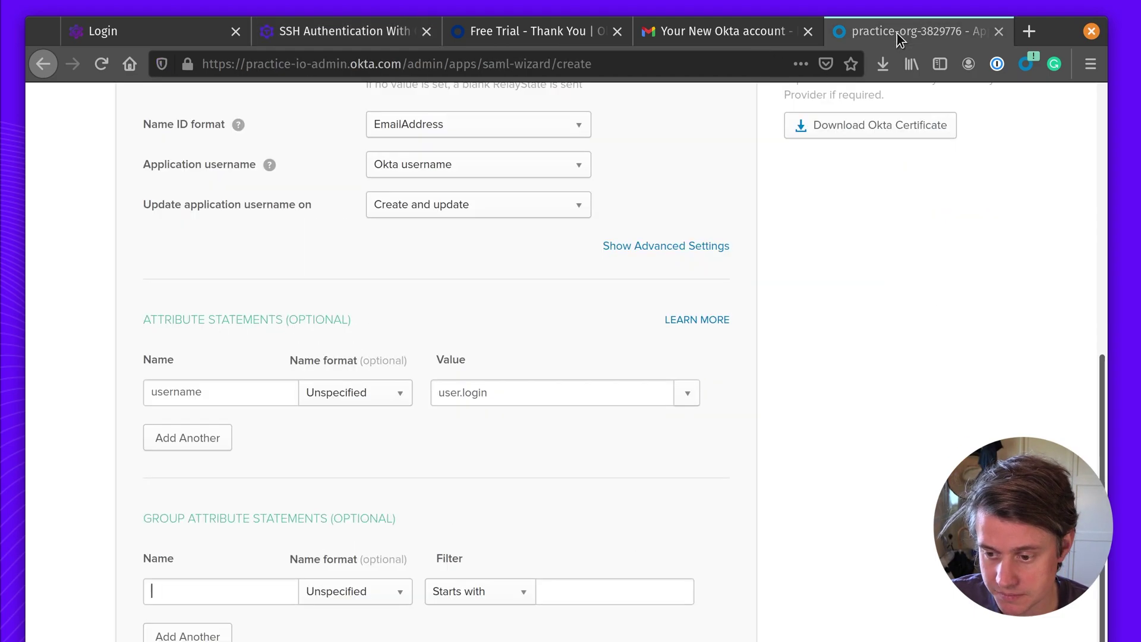
key("ctrl+plus")
key("ctrl+plus")
key("ctrl+plus")
type("groups")
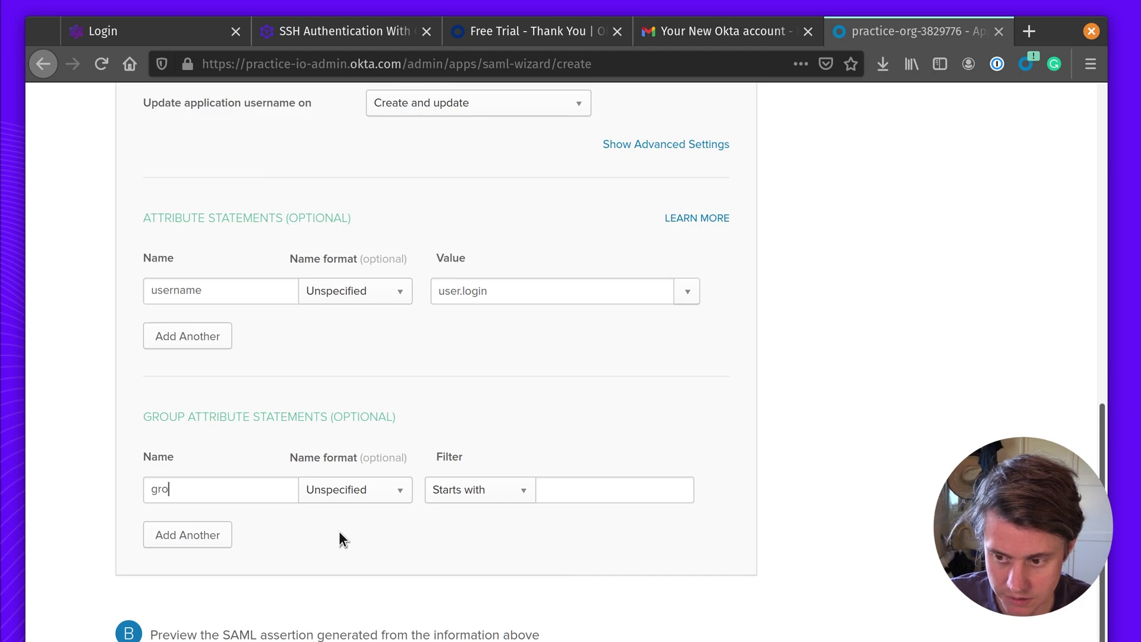
left_click(601, 492)
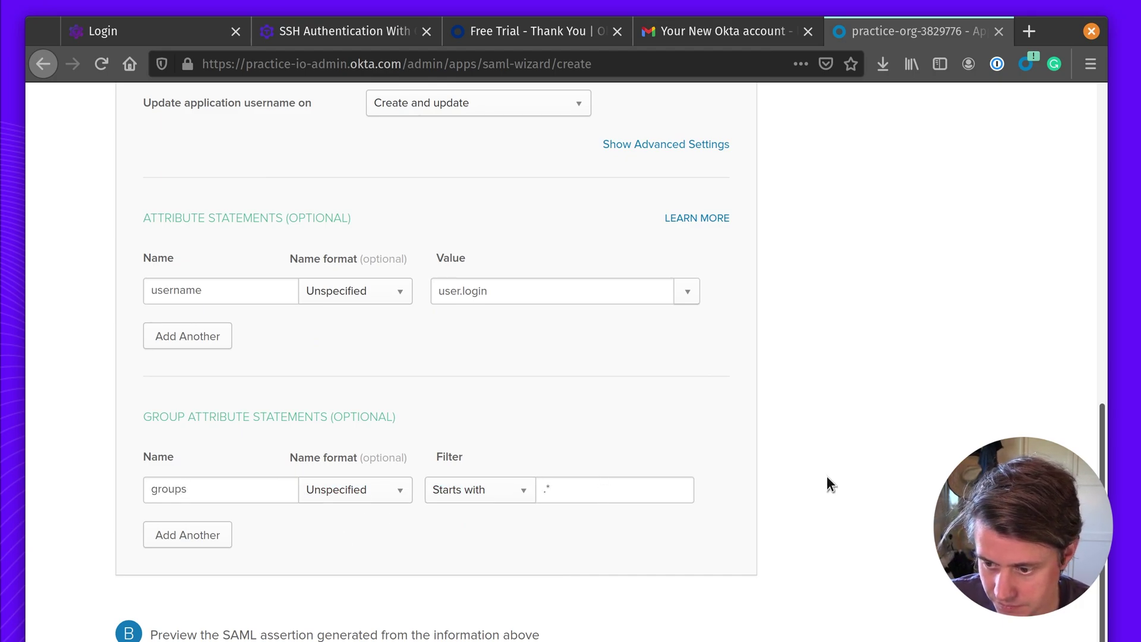
Review the completed SAML settings and continue to the Feedback stage of the integration
scroll(658, 551, "down", 3)
scroll(658, 552, "up", 5)
scroll(657, 551, "up", 8)
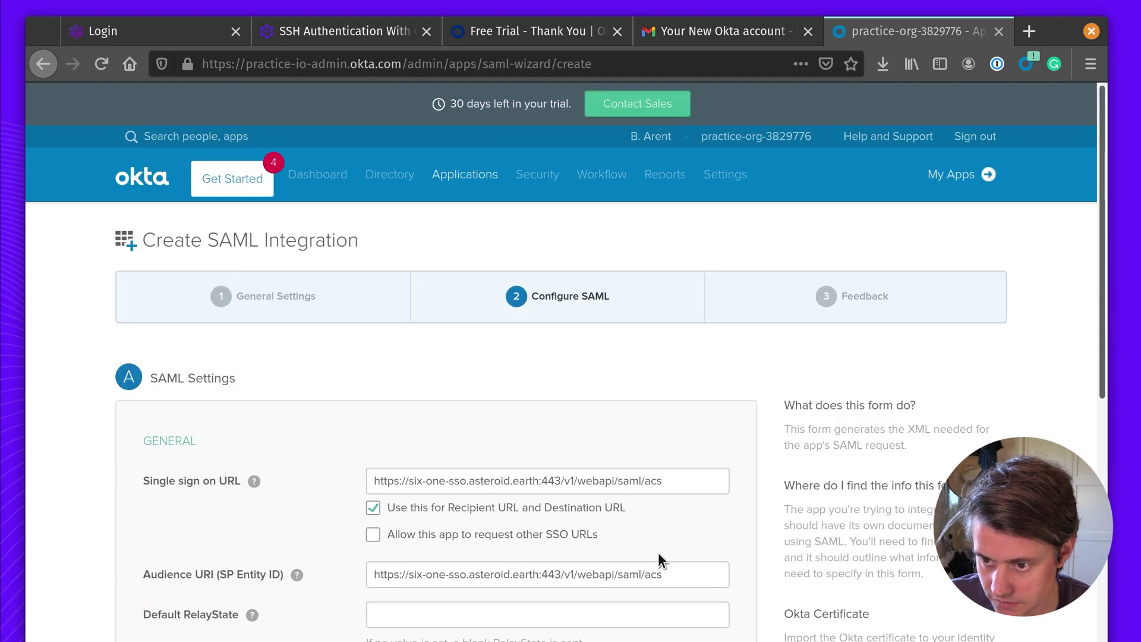
scroll(654, 549, "down", 12)
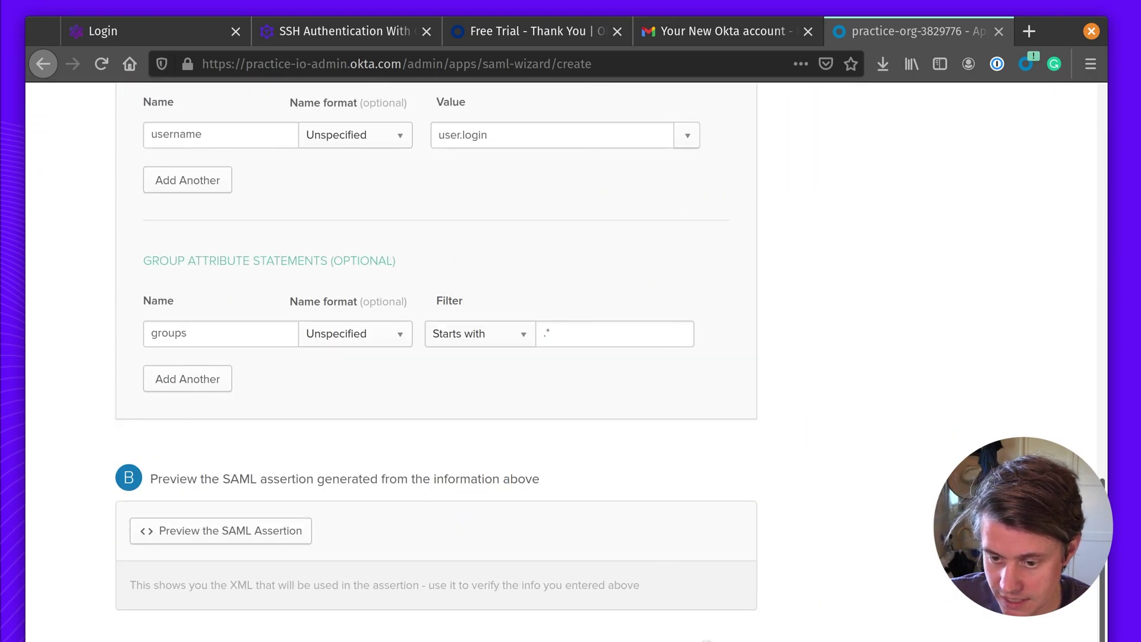
key("Return")
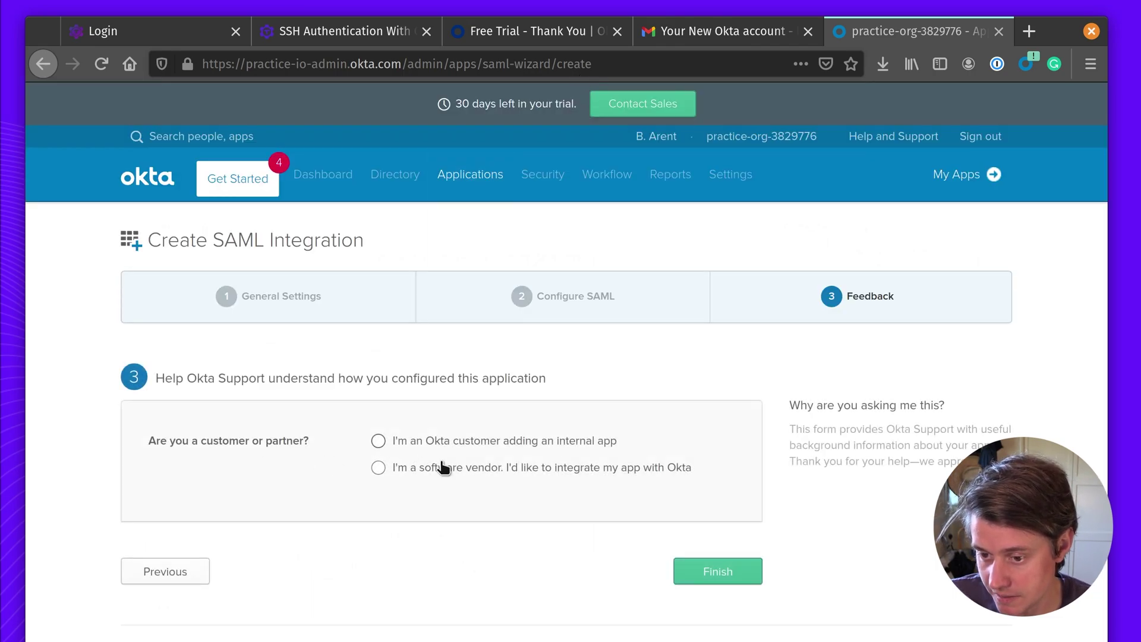
Finish the integration as an Okta customer adding an internal app and review the Teleport application's sign-on settings
left_click(595, 452)
scroll(654, 574, "down", 6)
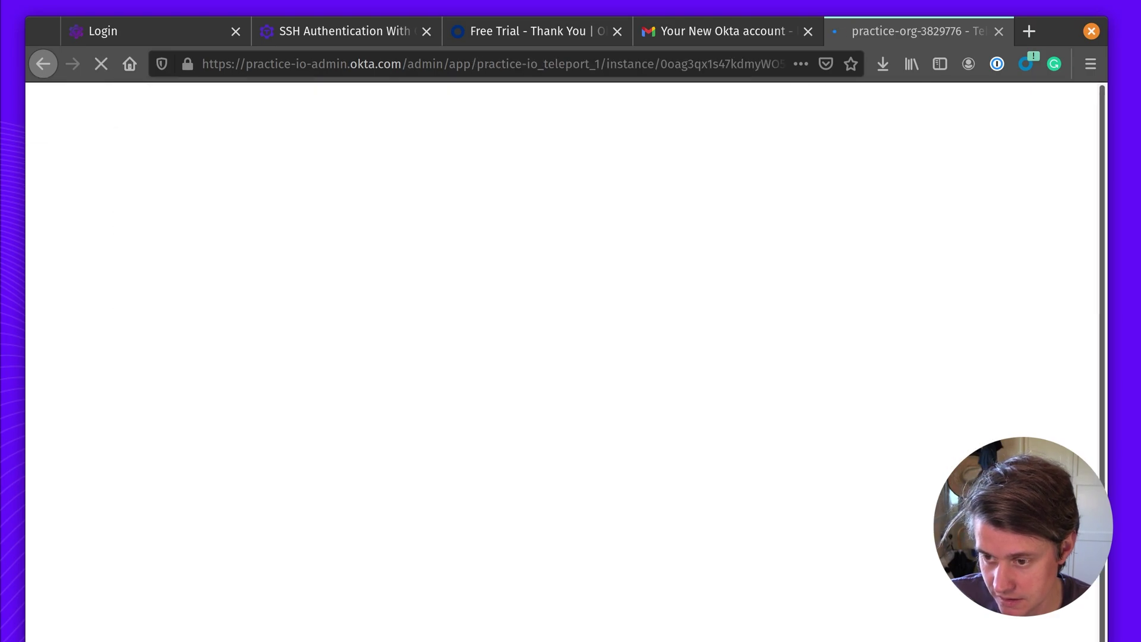
scroll(488, 577, "down", 4)
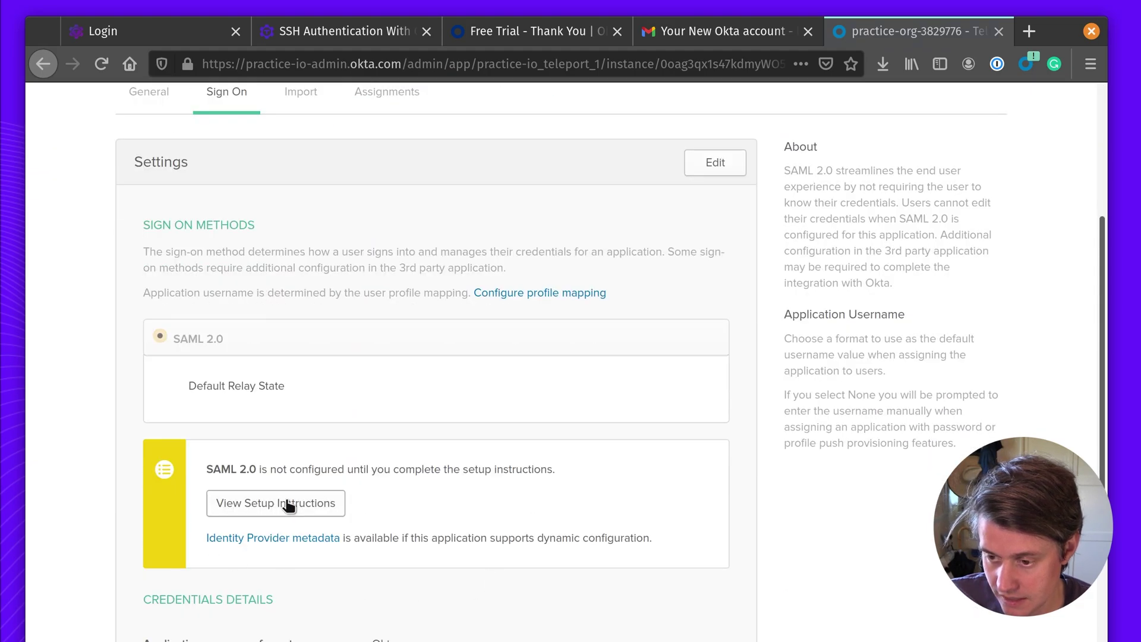
scroll(451, 557, "down", 7)
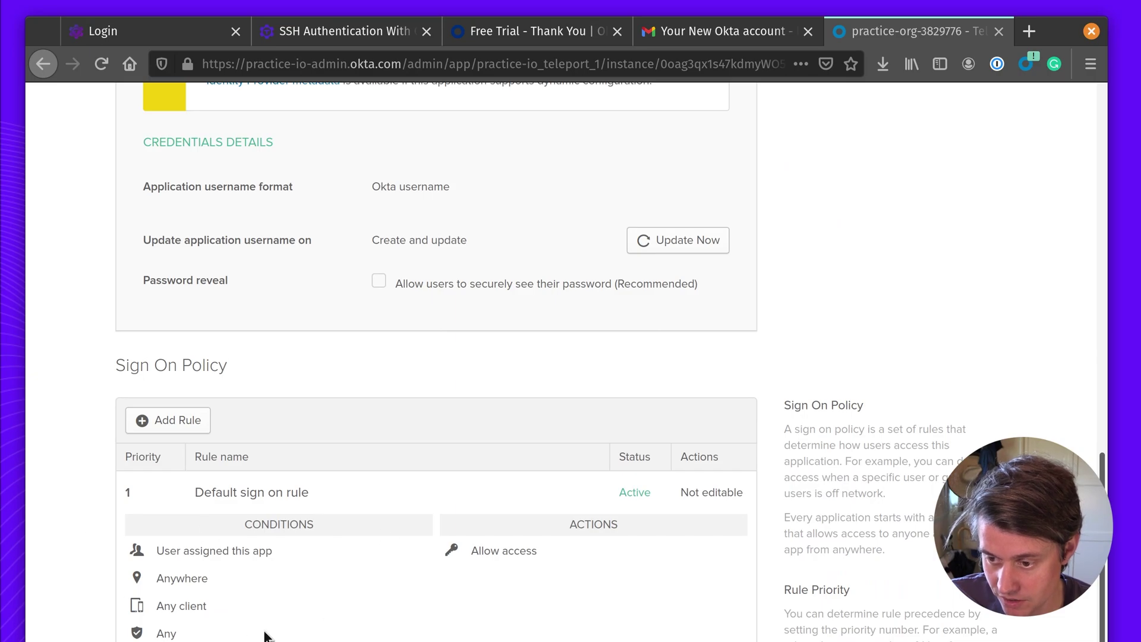
scroll(654, 145, "up", 9)
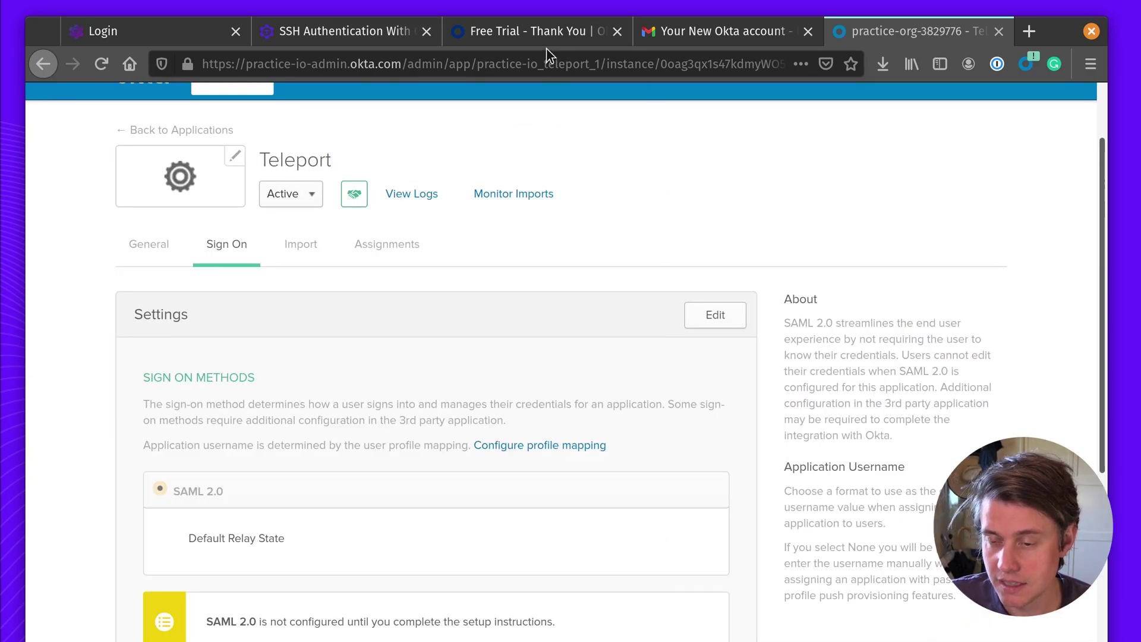
Check the guide's section on creating groups and go to the Groups page of the Okta directory
left_click(345, 34)
scroll(533, 491, "down", 12)
scroll(541, 492, "down", 5)
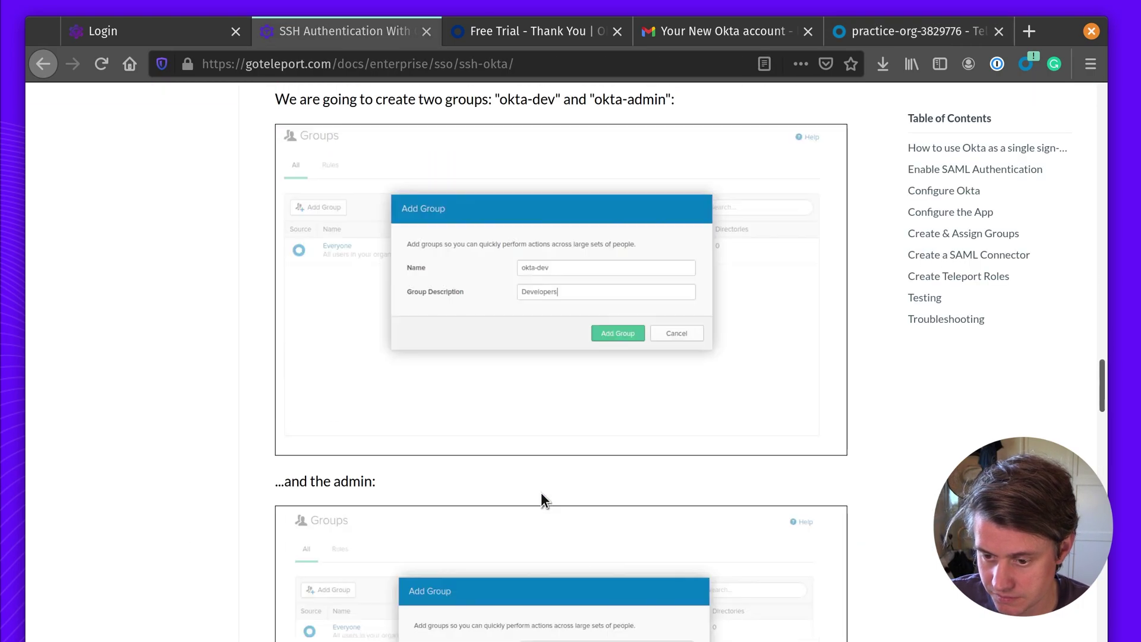
scroll(541, 492, "up", 4)
left_click(915, 31)
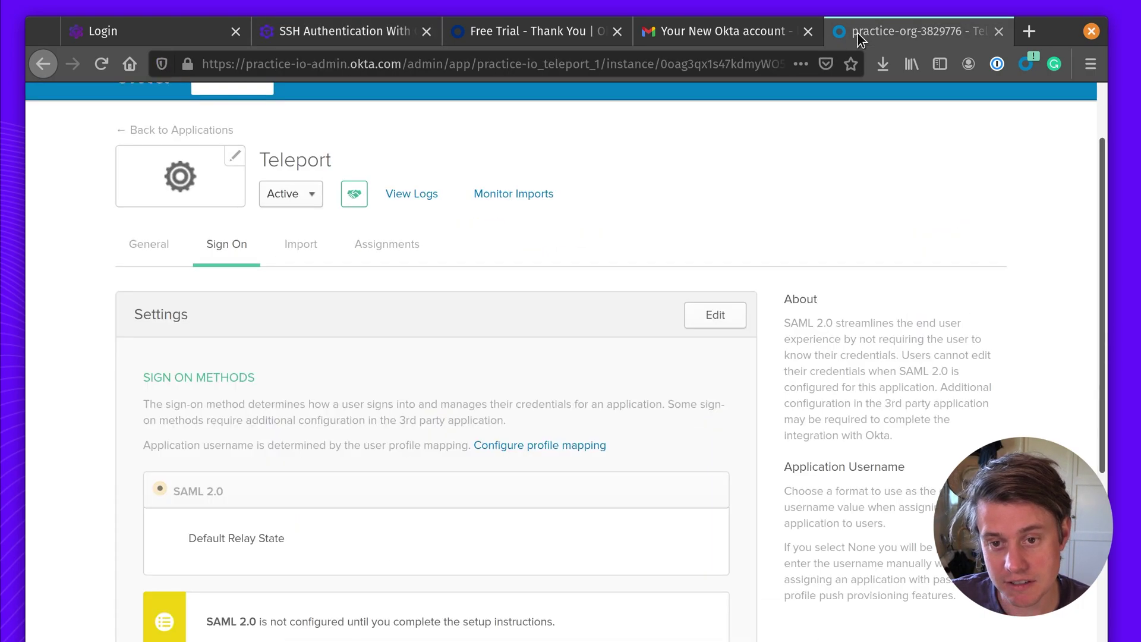
scroll(147, 205, "up", 2)
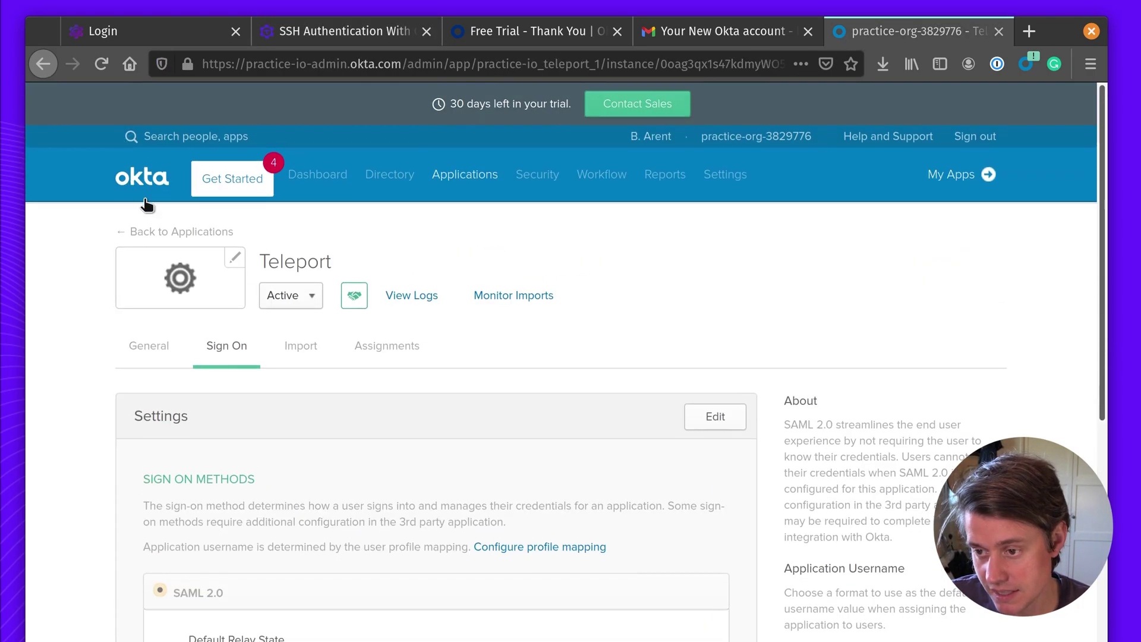
left_click(161, 231)
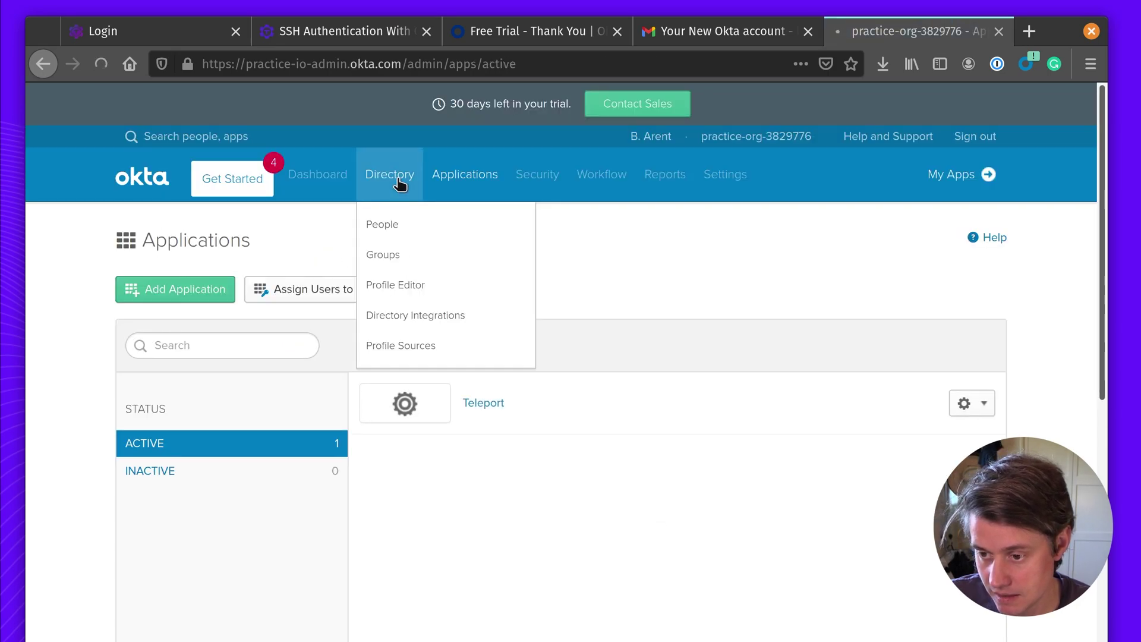
left_click(403, 224)
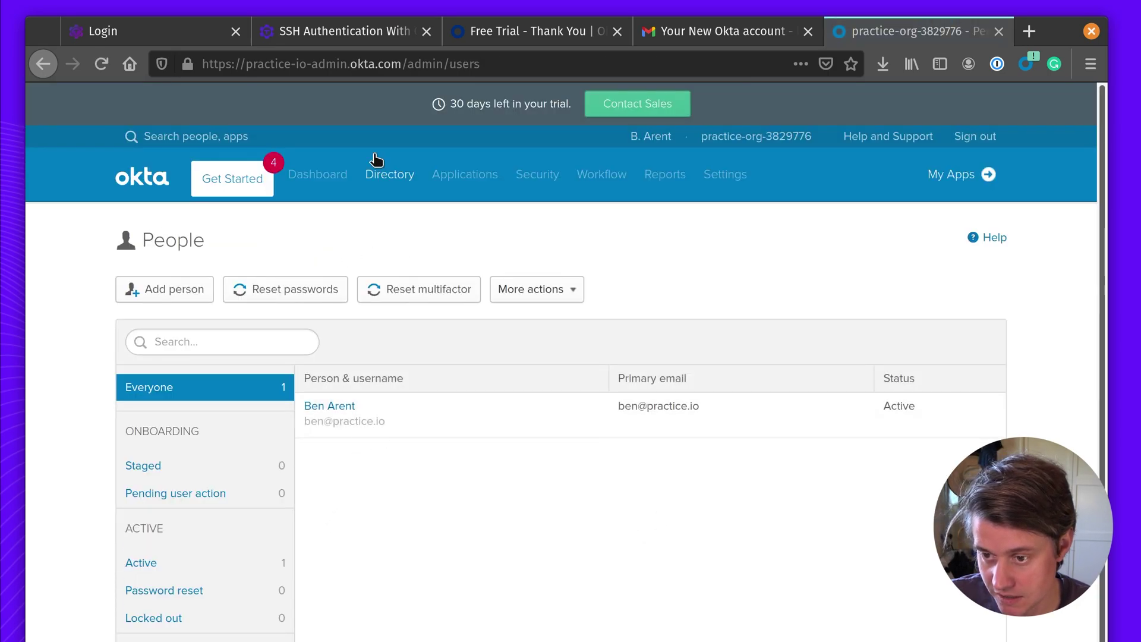
mouse_move(389, 174)
left_click(390, 254)
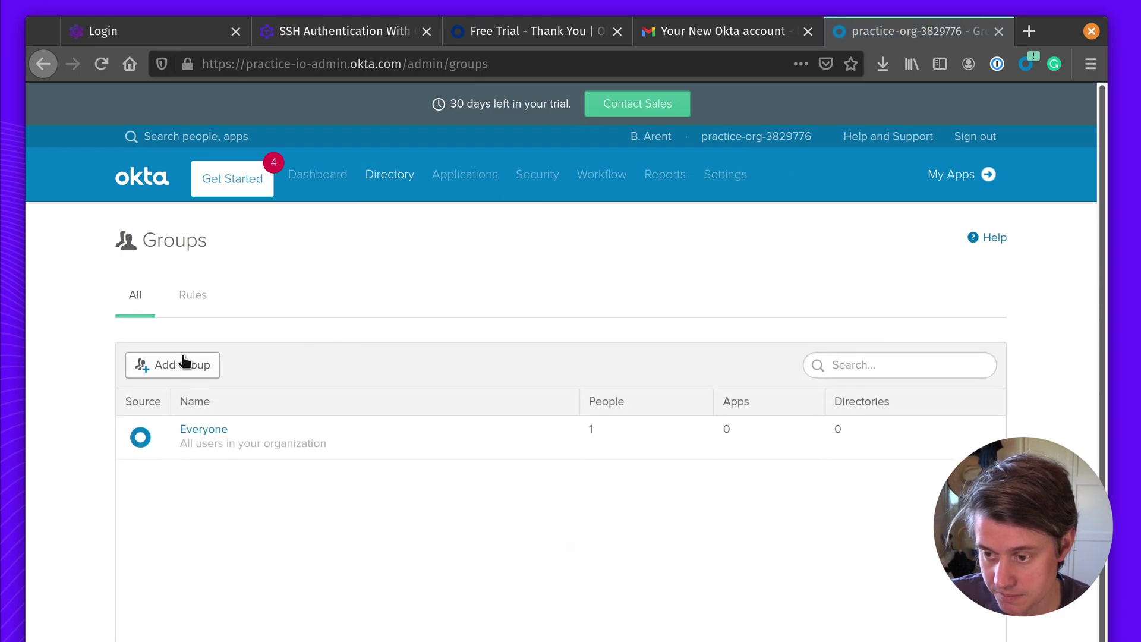
Look up the developer group's name in the guide and add a group named okta-dev without a description
left_click(184, 362)
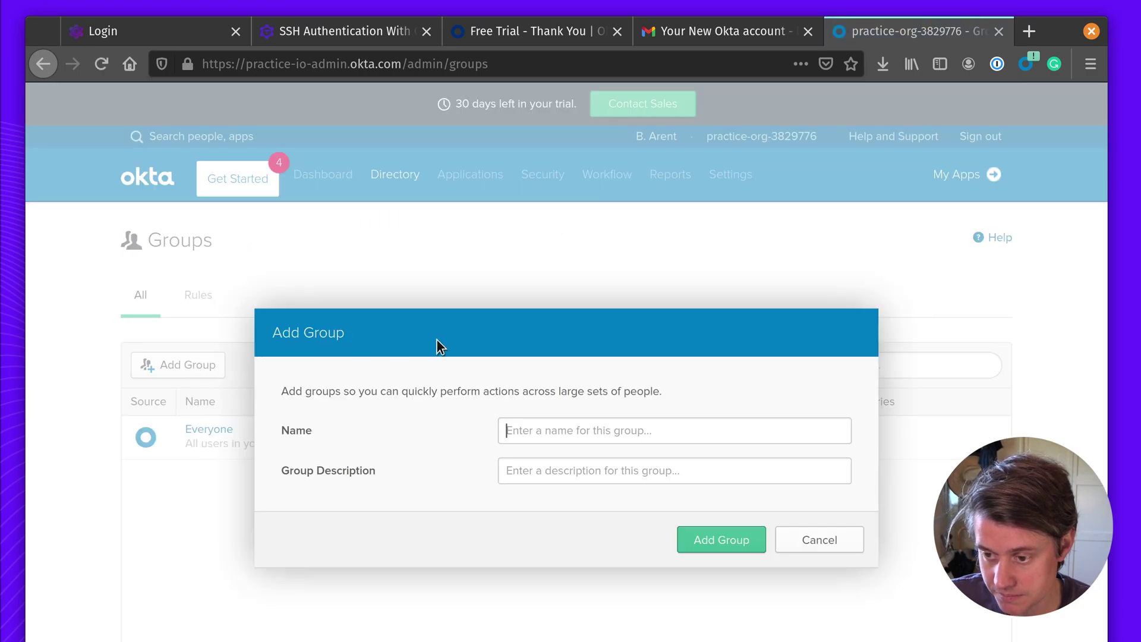
left_click(354, 35)
scroll(428, 539, "down", 3)
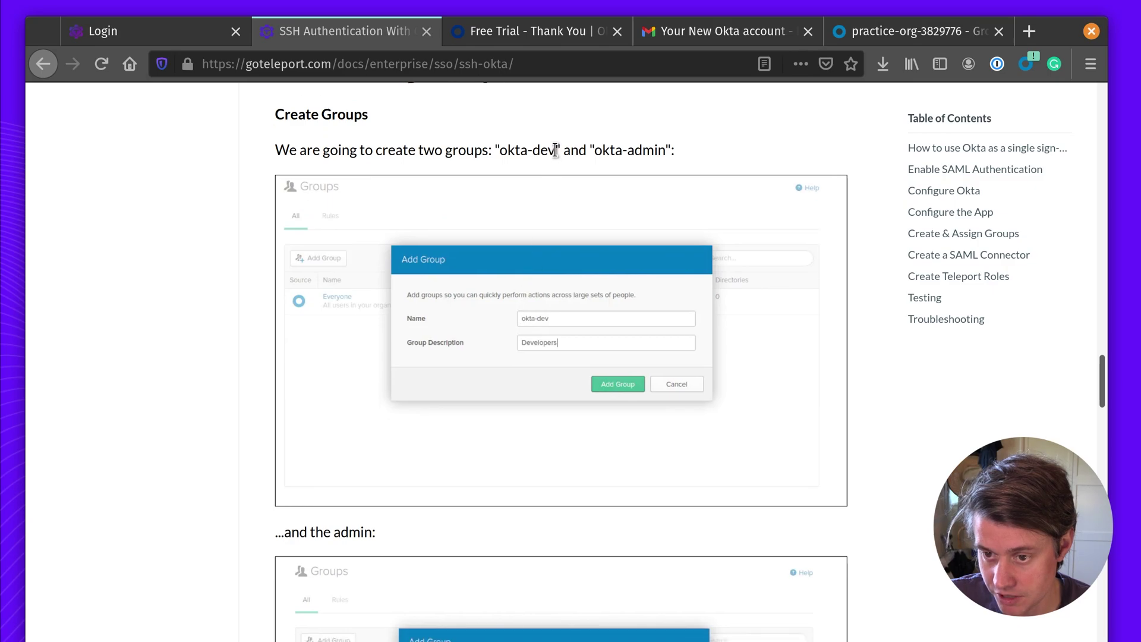
left_click(910, 31)
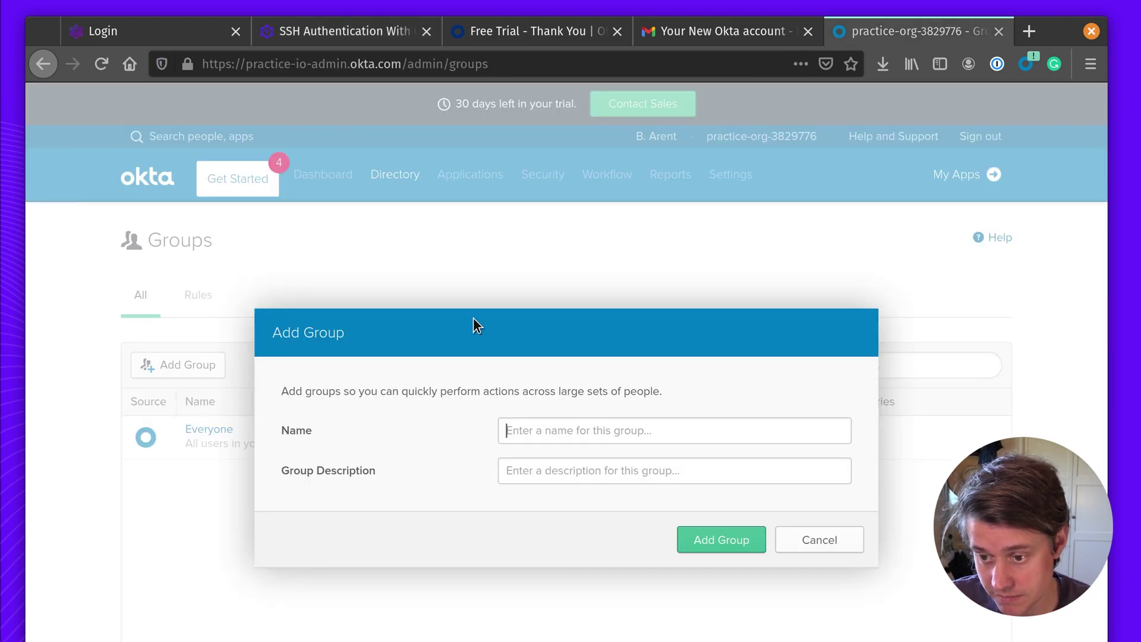
left_click(711, 538)
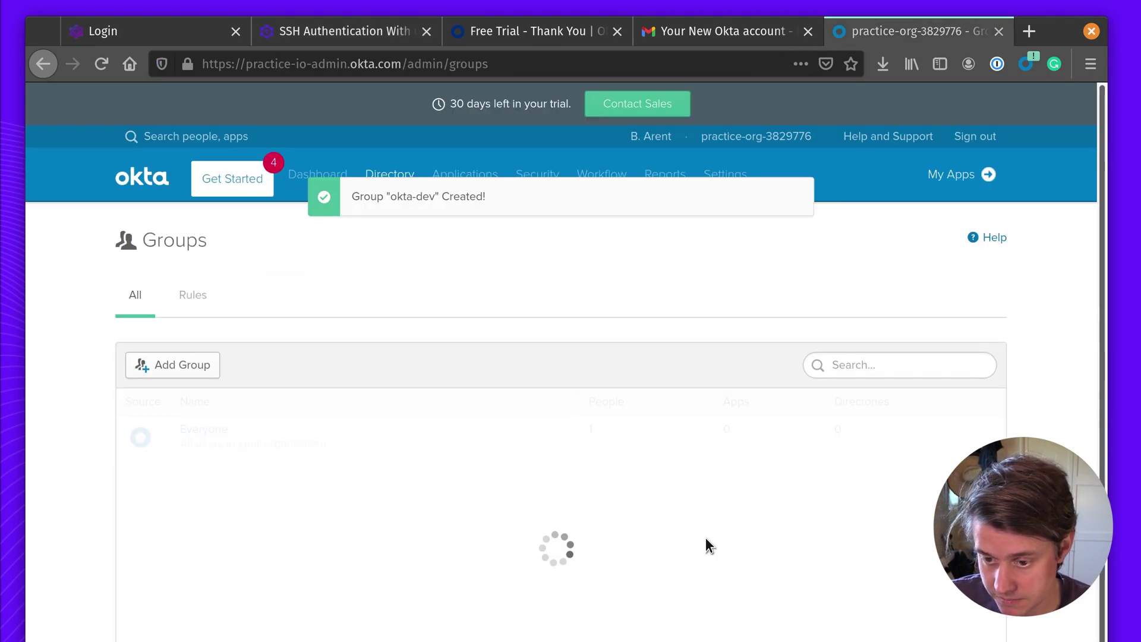
Add a second group named okta-admin without a description
left_click(191, 371)
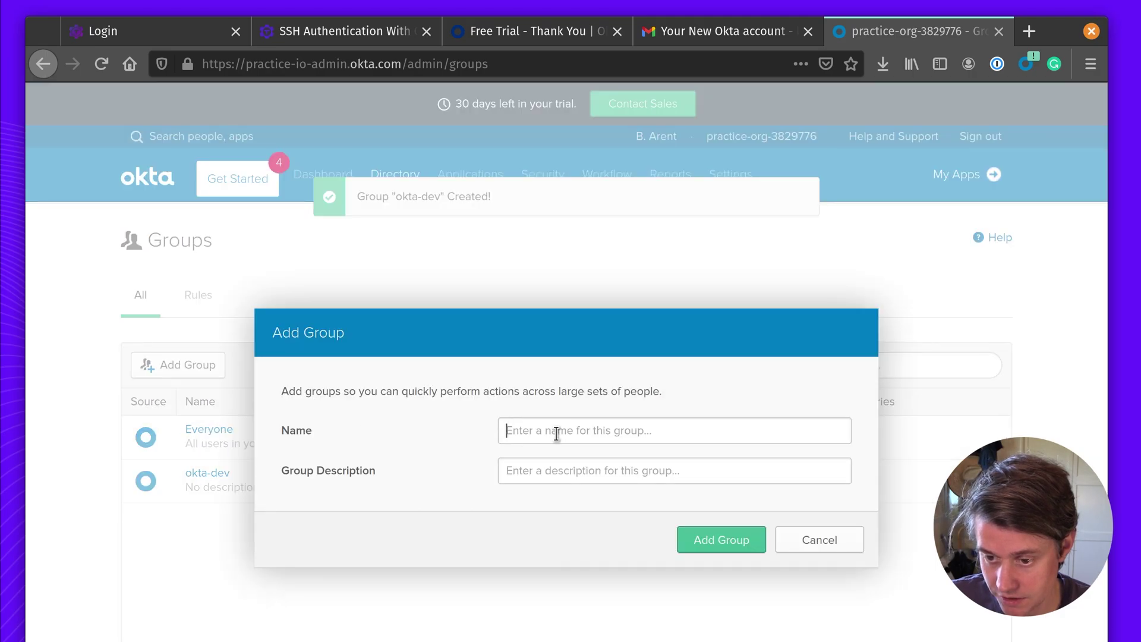
key("BackSpace")
key("BackSpace")
key("BackSpace")
type("admin")
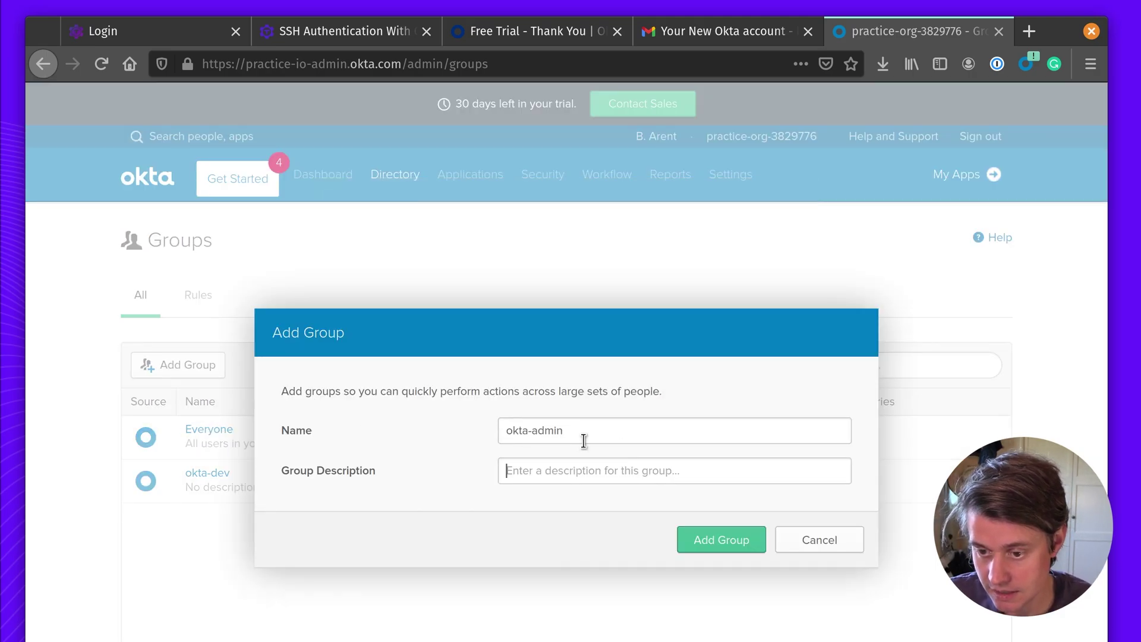
left_click(733, 536)
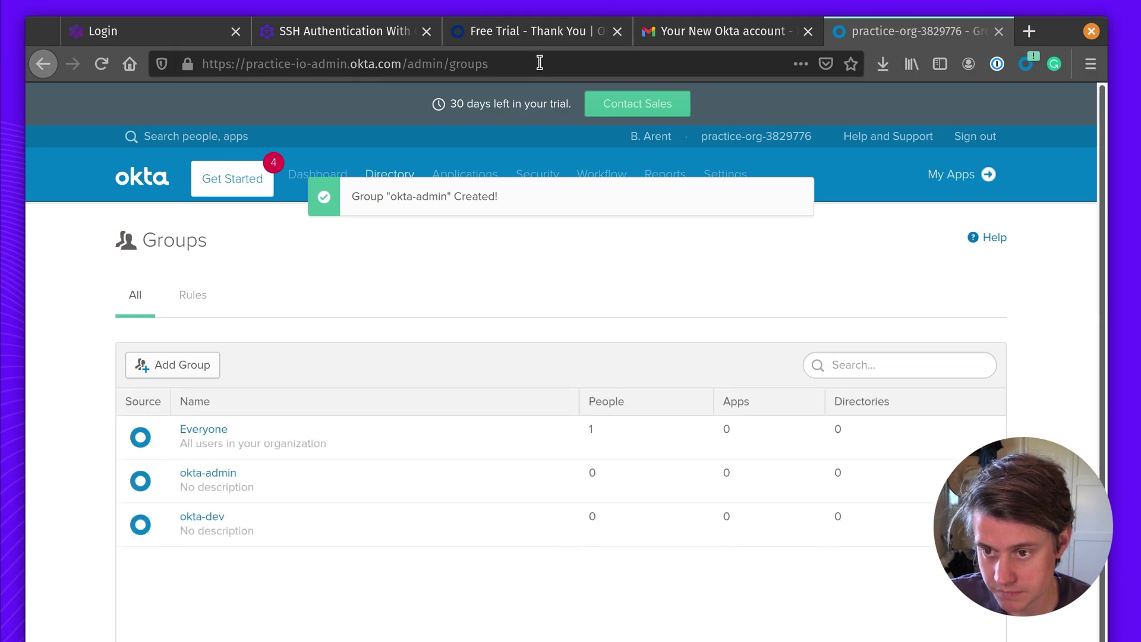
Check the guide's admin group section and add the organization's only user as a member of the okta-admin group
left_click(325, 35)
scroll(527, 566, "down", 8)
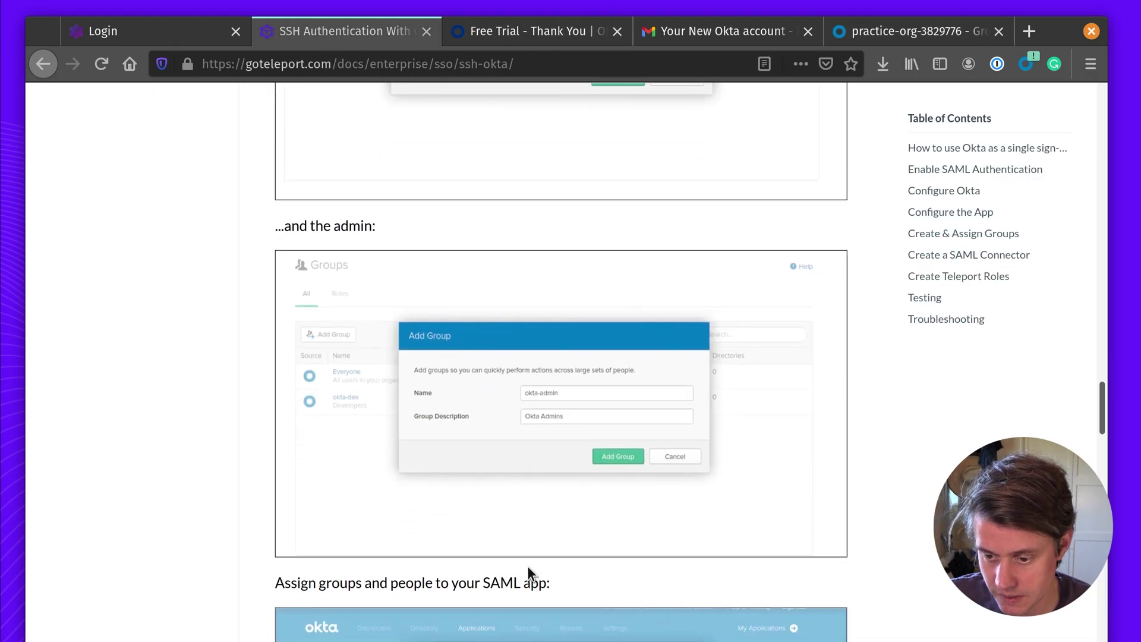
left_click(876, 43)
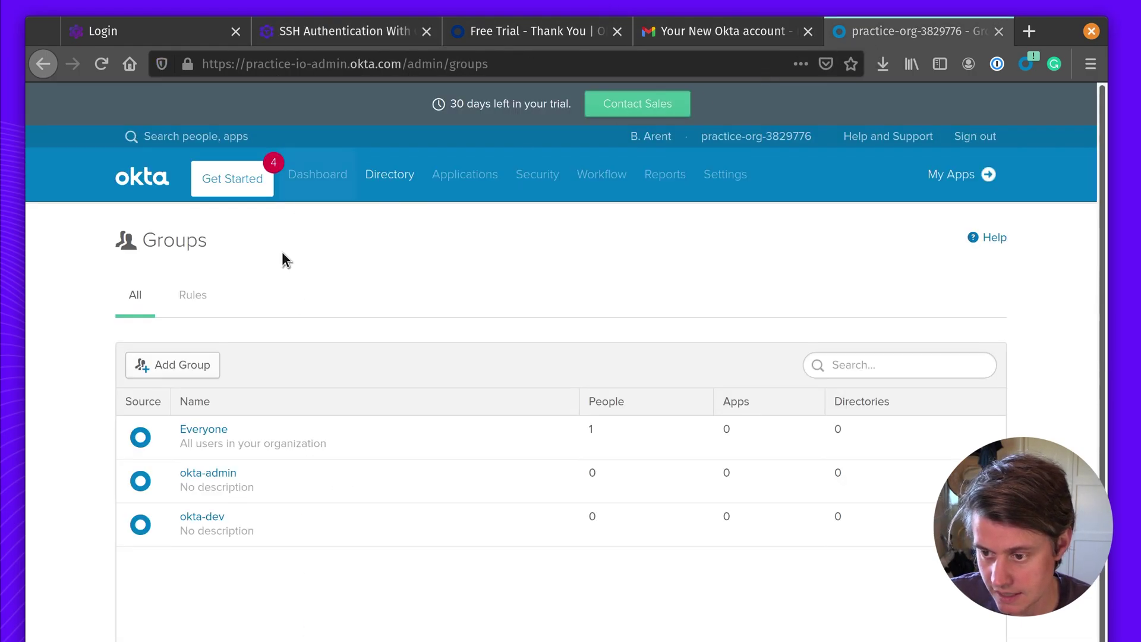
left_click(225, 476)
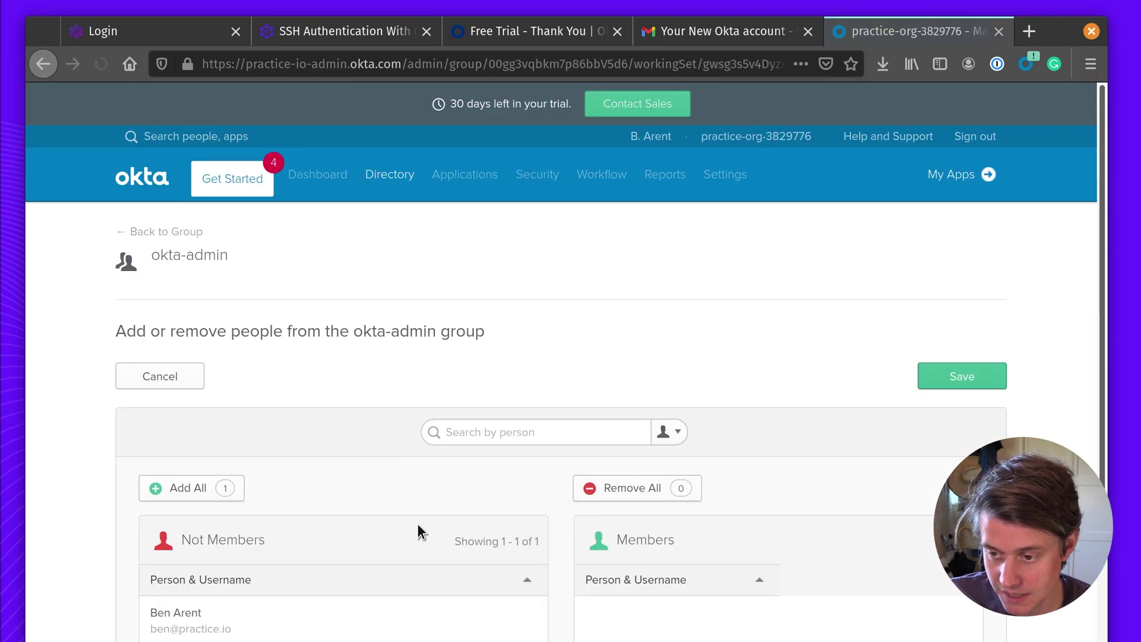
left_click(526, 623)
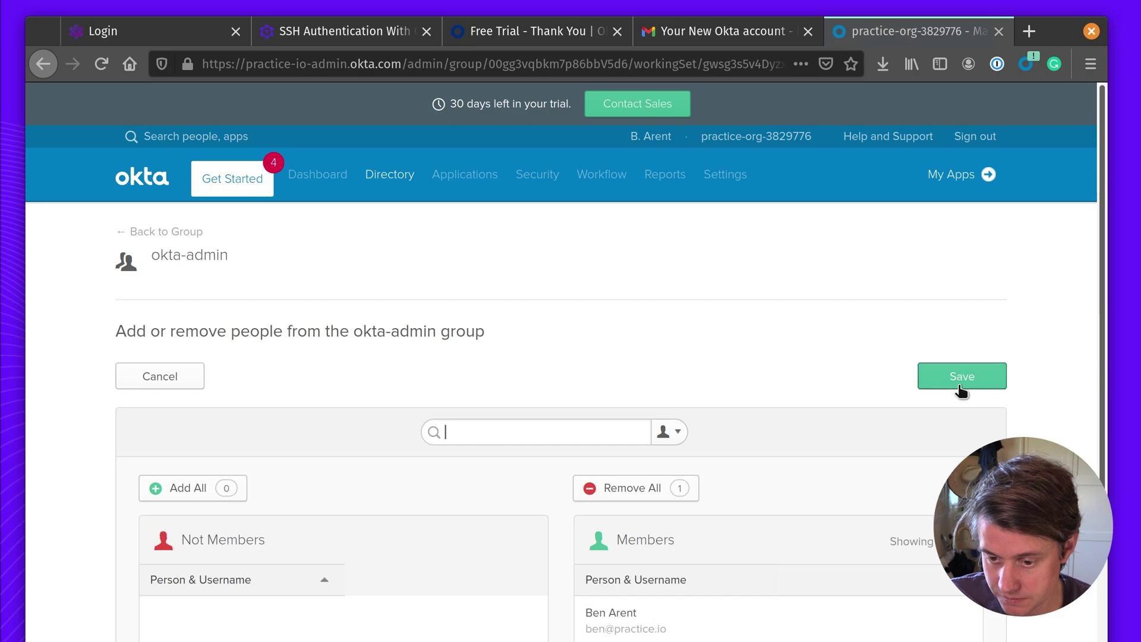
left_click(962, 378)
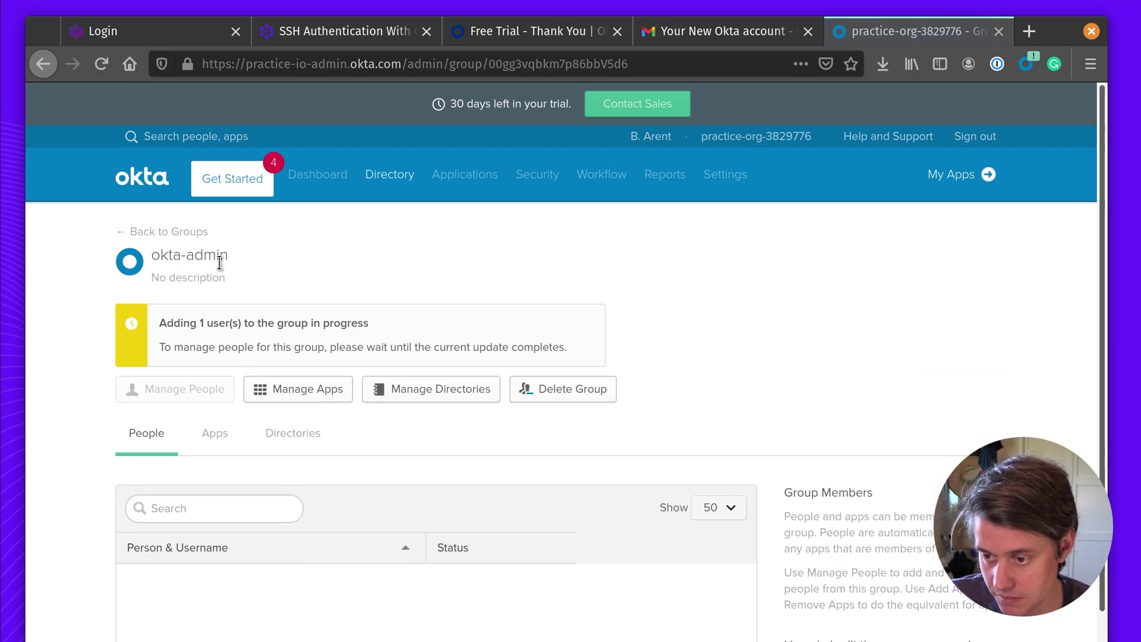
Go back to the group list and save the same user as a member of the okta-dev group
left_click(189, 232)
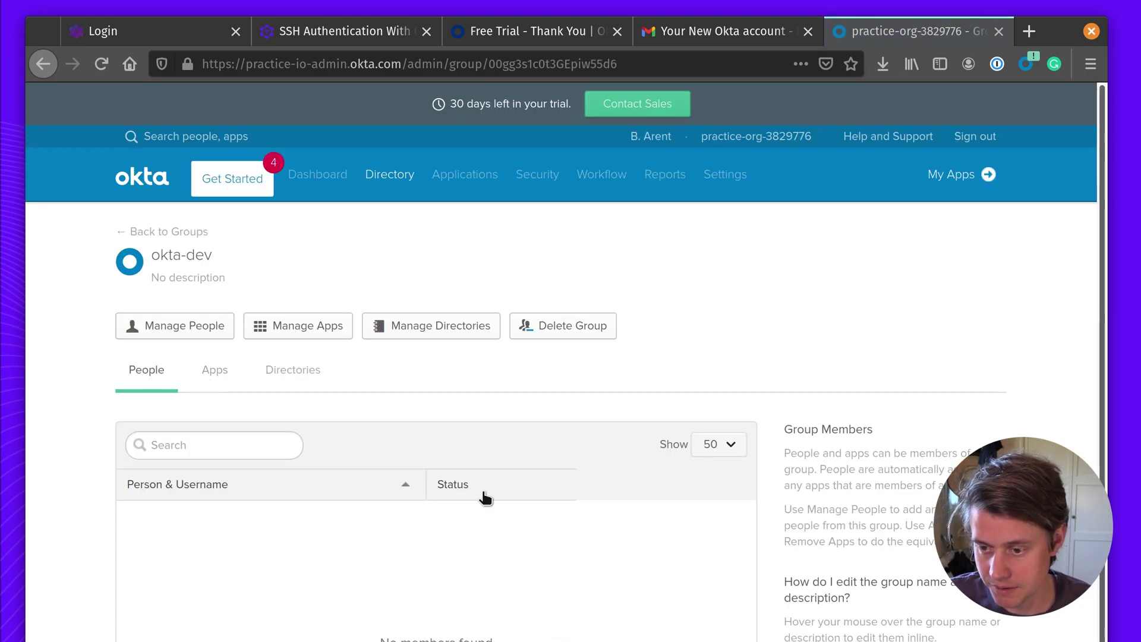
scroll(485, 498, "down", 3)
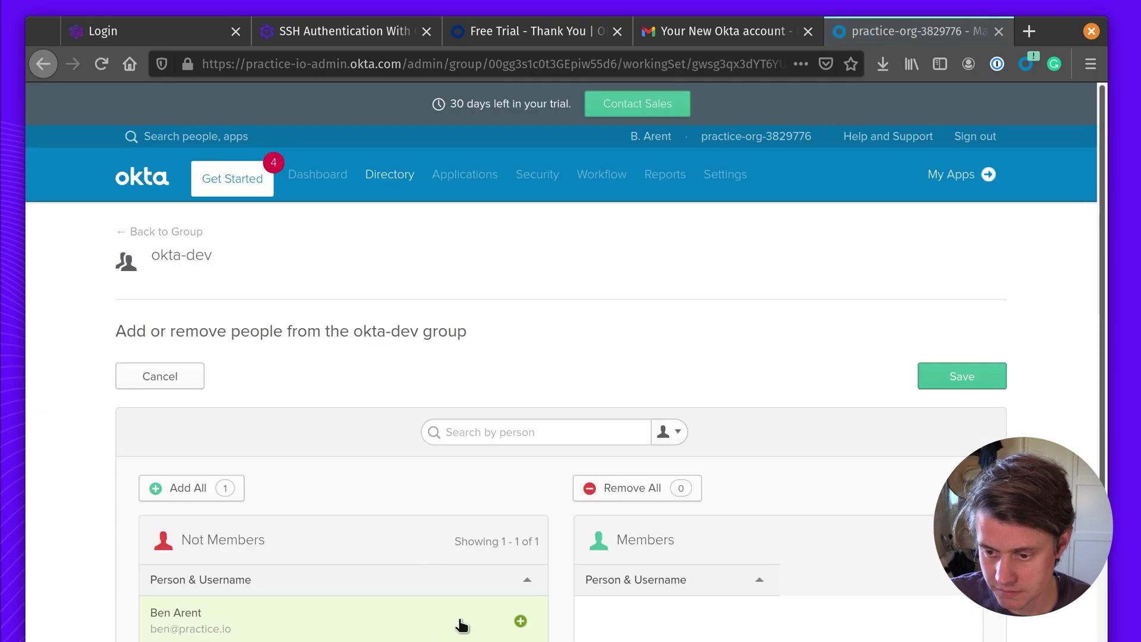
left_click(529, 624)
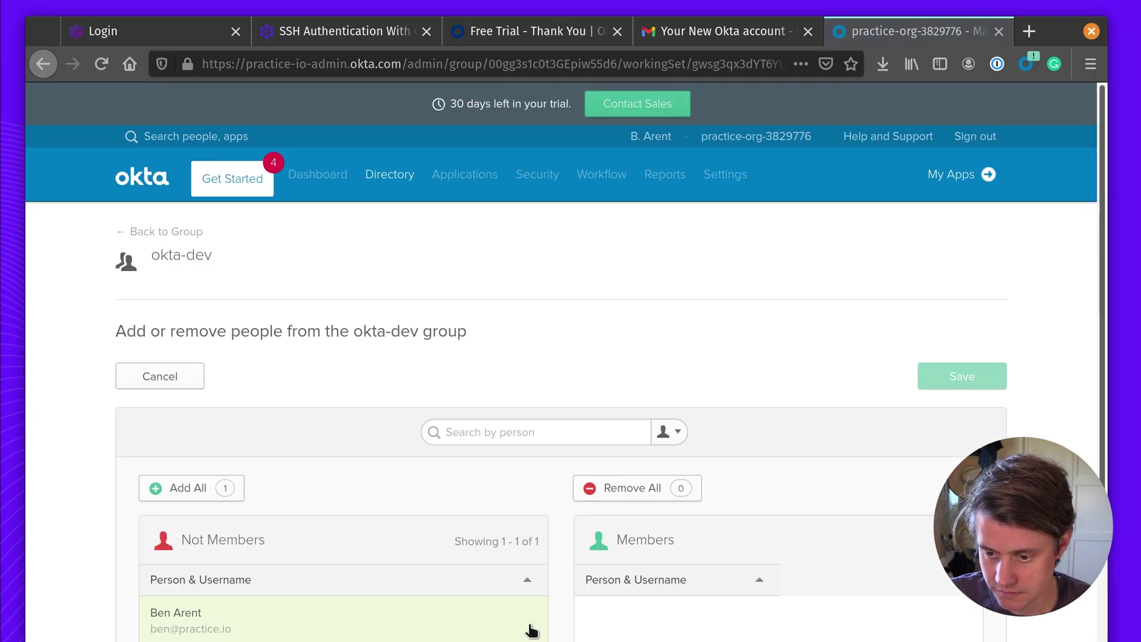
left_click(954, 381)
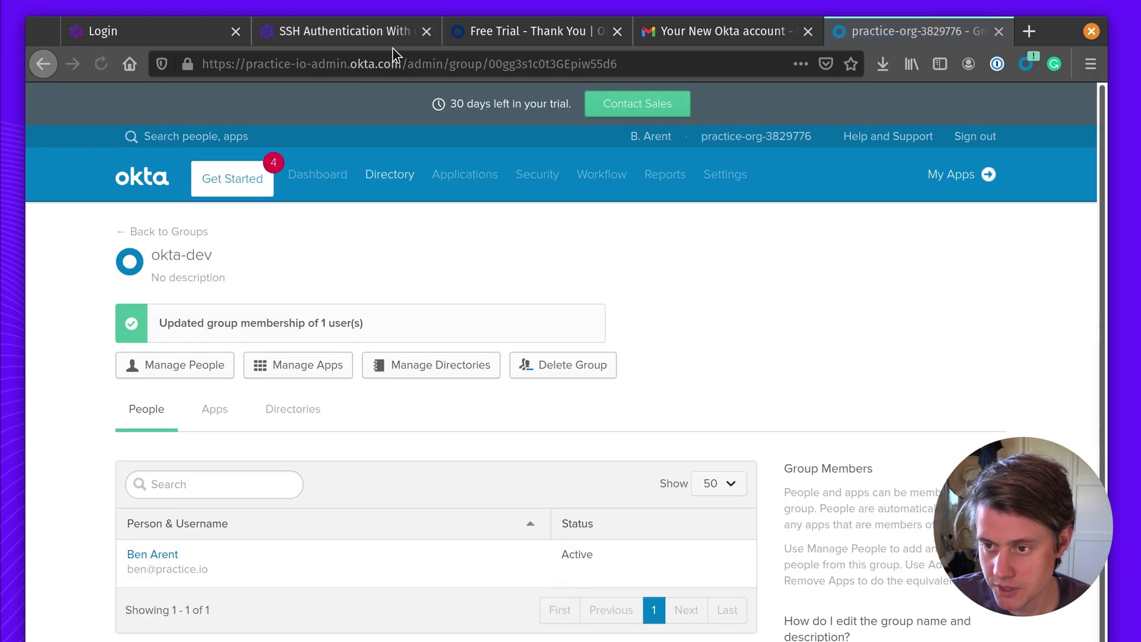
Check the guide's notes on assigning groups and downloading the XML metadata, and open the Teleport application in Okta
left_click(333, 33)
scroll(505, 487, "down", 6)
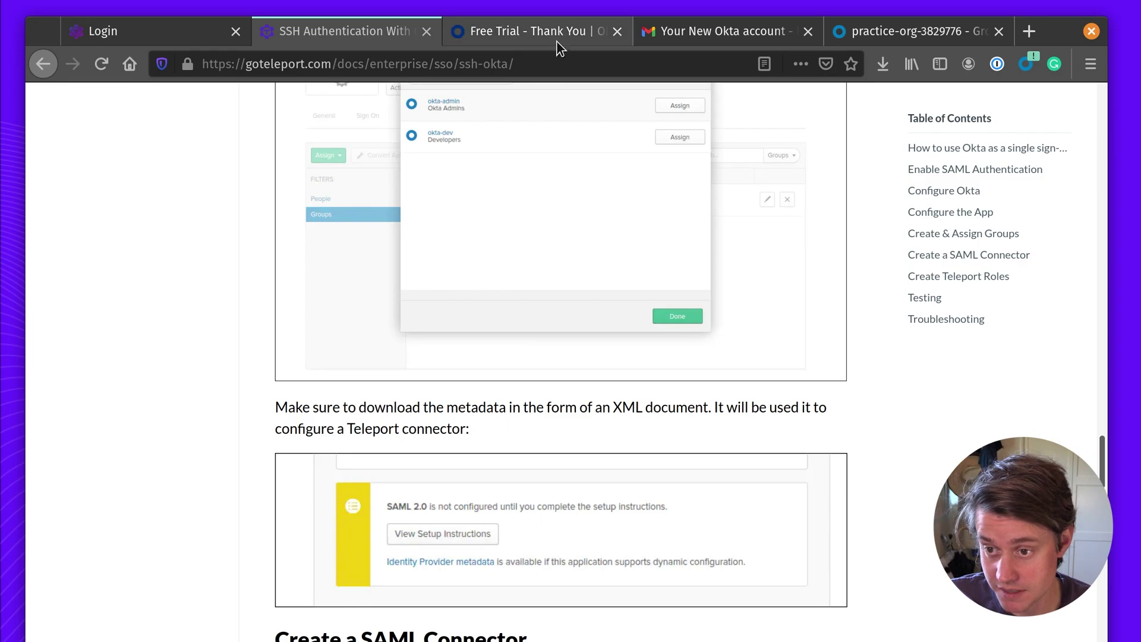
left_click(497, 33)
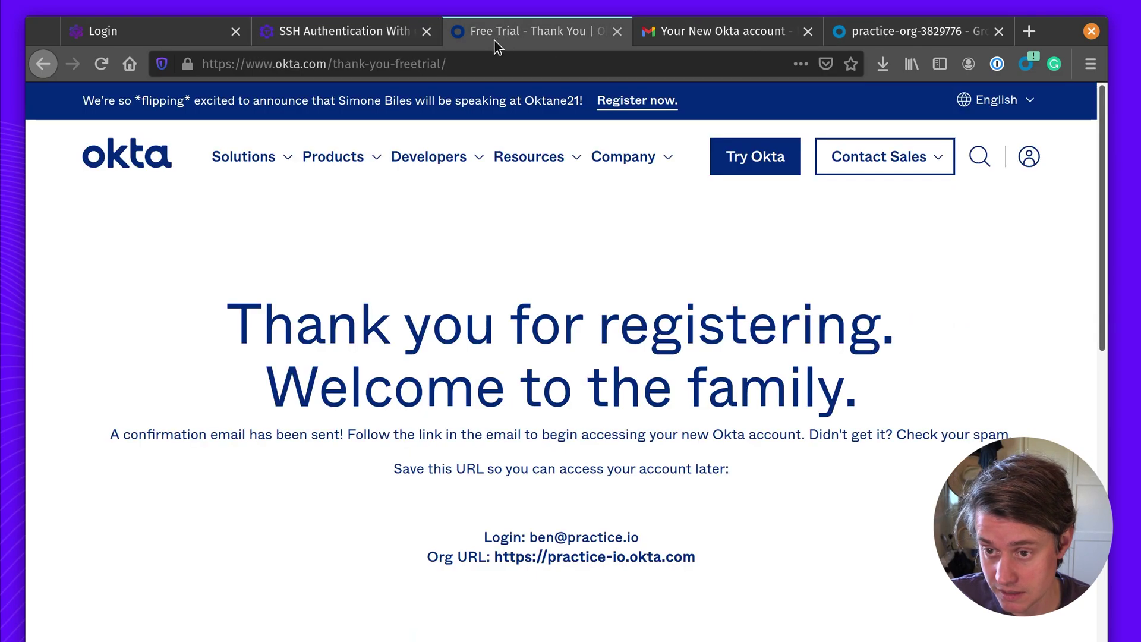
left_click(915, 31)
mouse_move(387, 166)
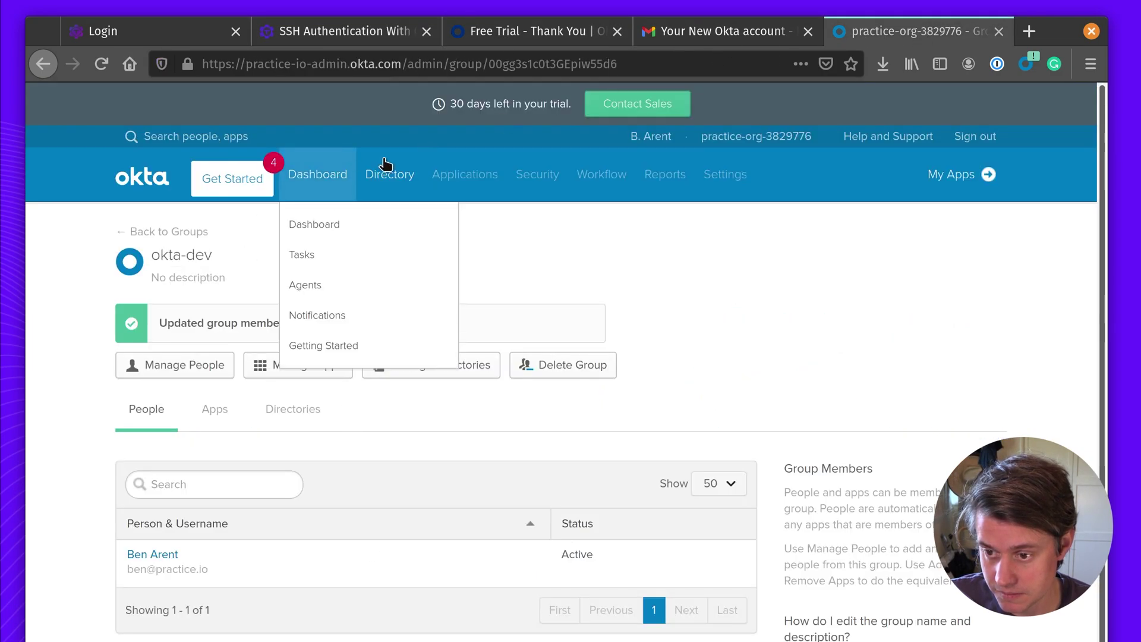
mouse_move(444, 205)
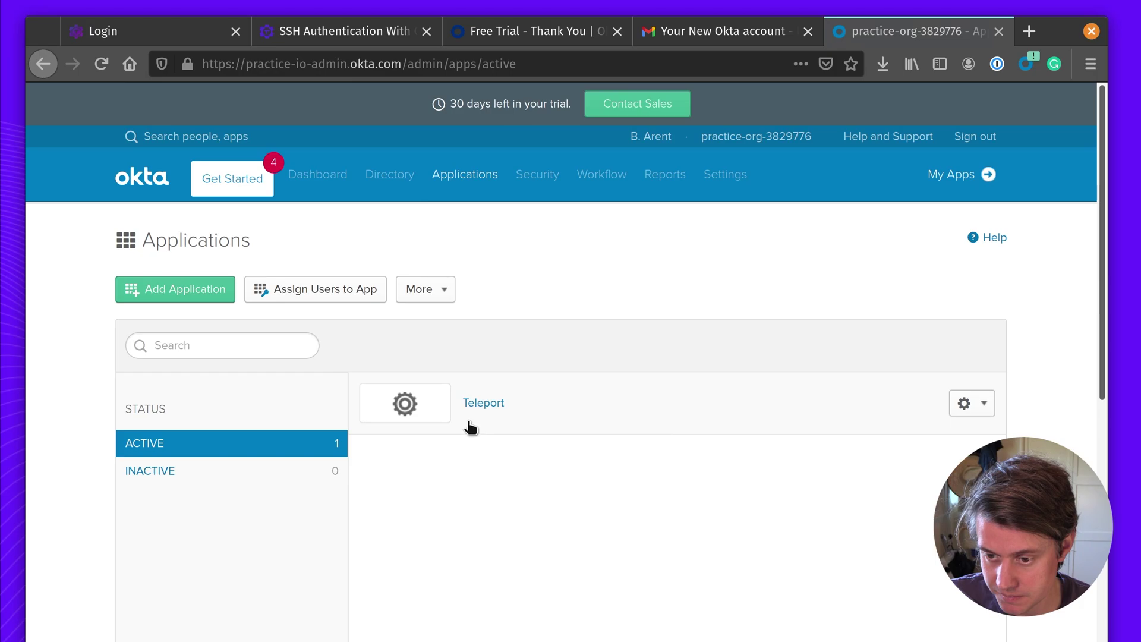
left_click(557, 424)
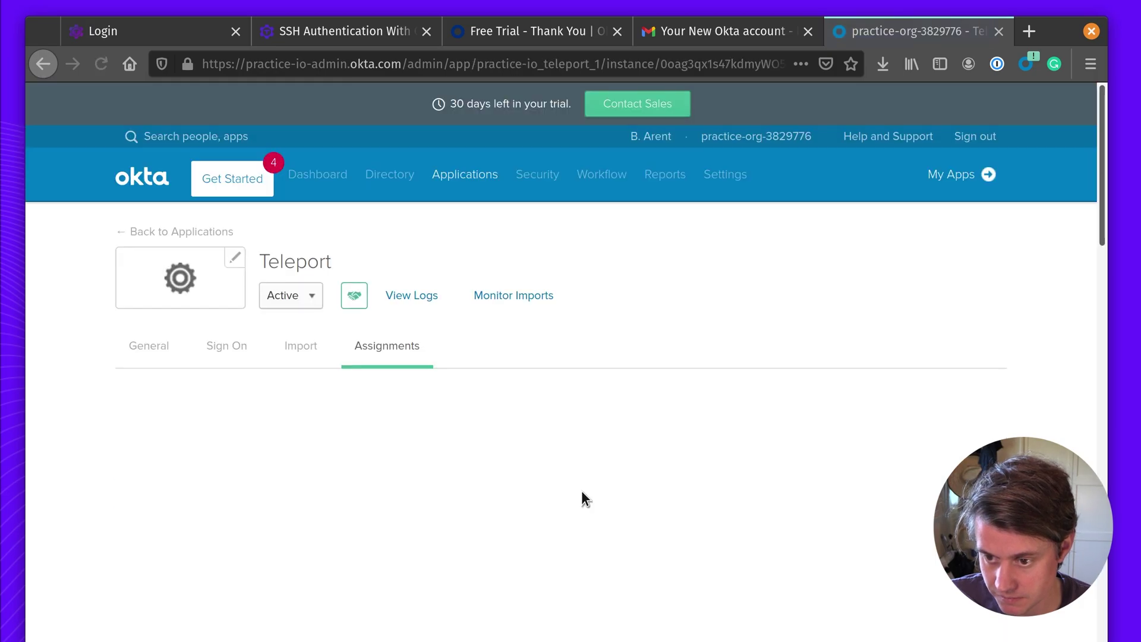
Review the Teleport application's general settings and its SAML 2.0 sign-on settings
left_click(180, 355)
scroll(497, 471, "down", 10)
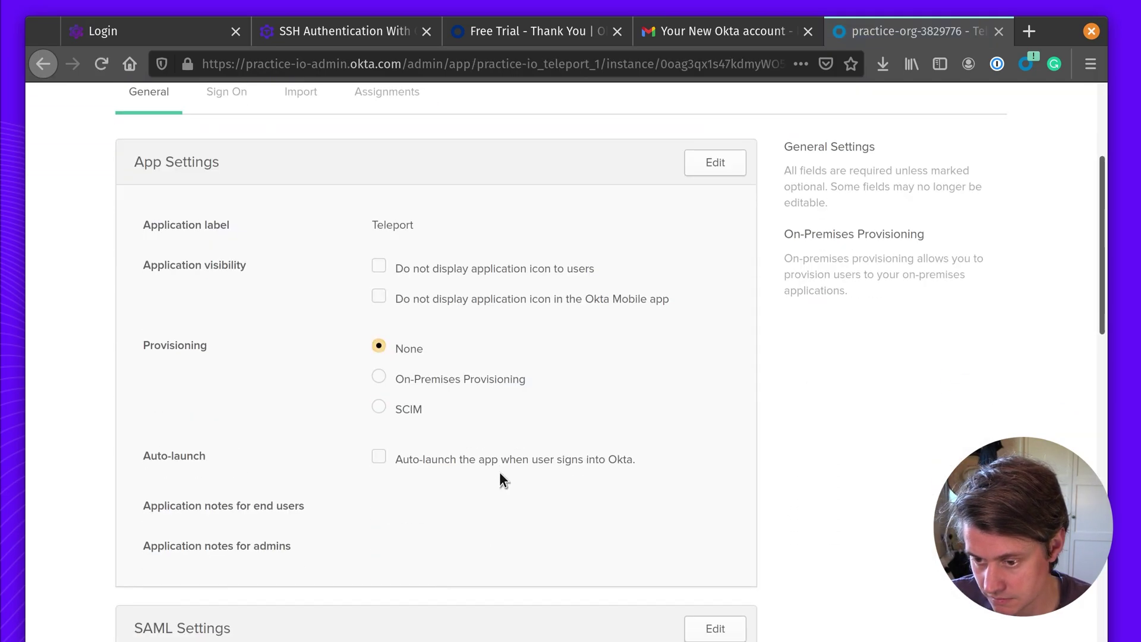
scroll(501, 473, "down", 15)
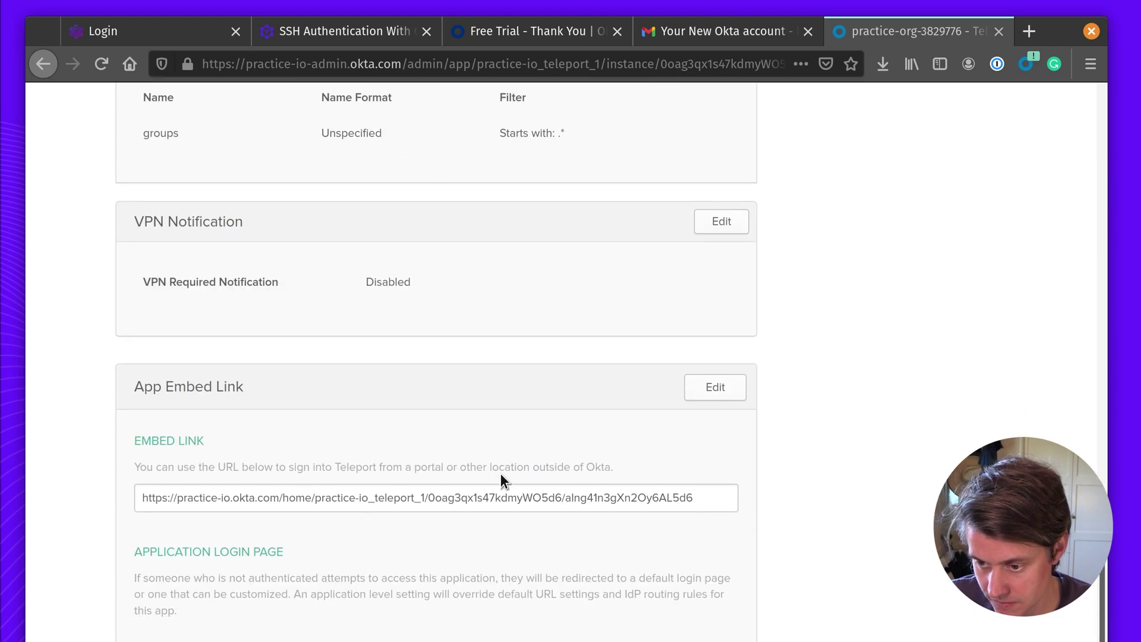
key("Home")
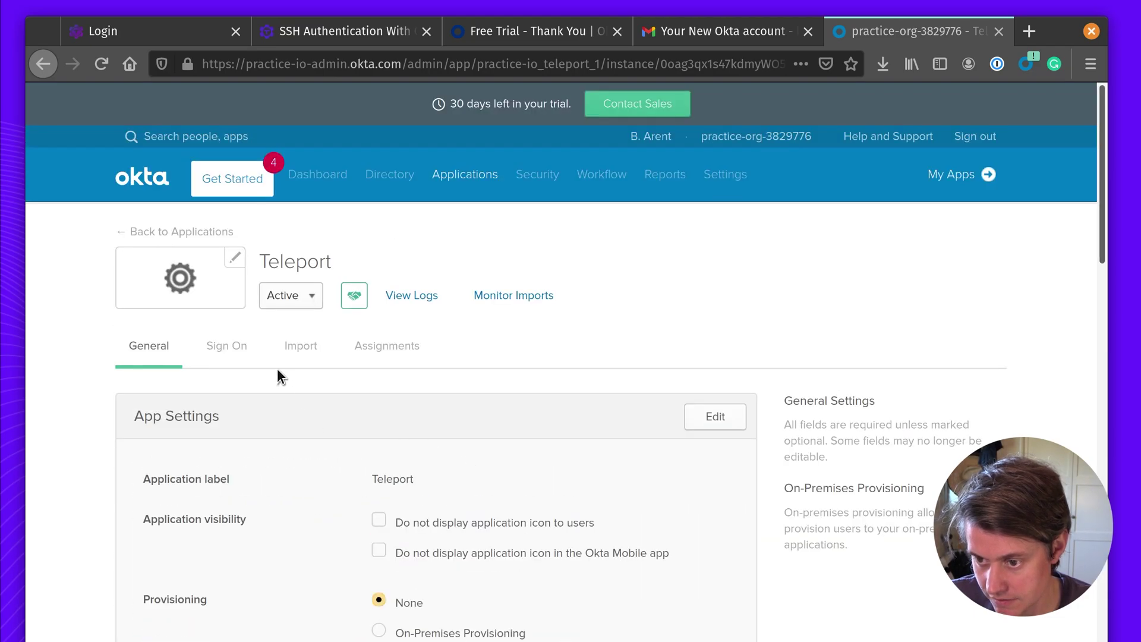
left_click(256, 350)
scroll(661, 486, "down", 2)
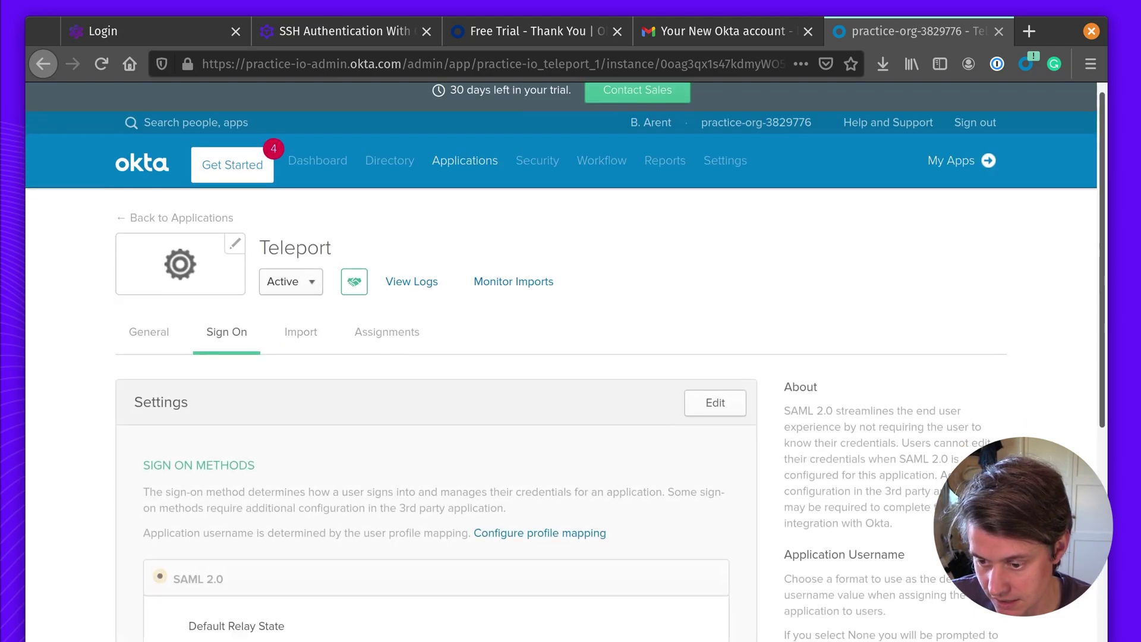
Open the SAML 2.0 setup instructions for Teleport and examine the single sign-on URL, issuer, X.509 certificate and IDP metadata
left_click(947, 486)
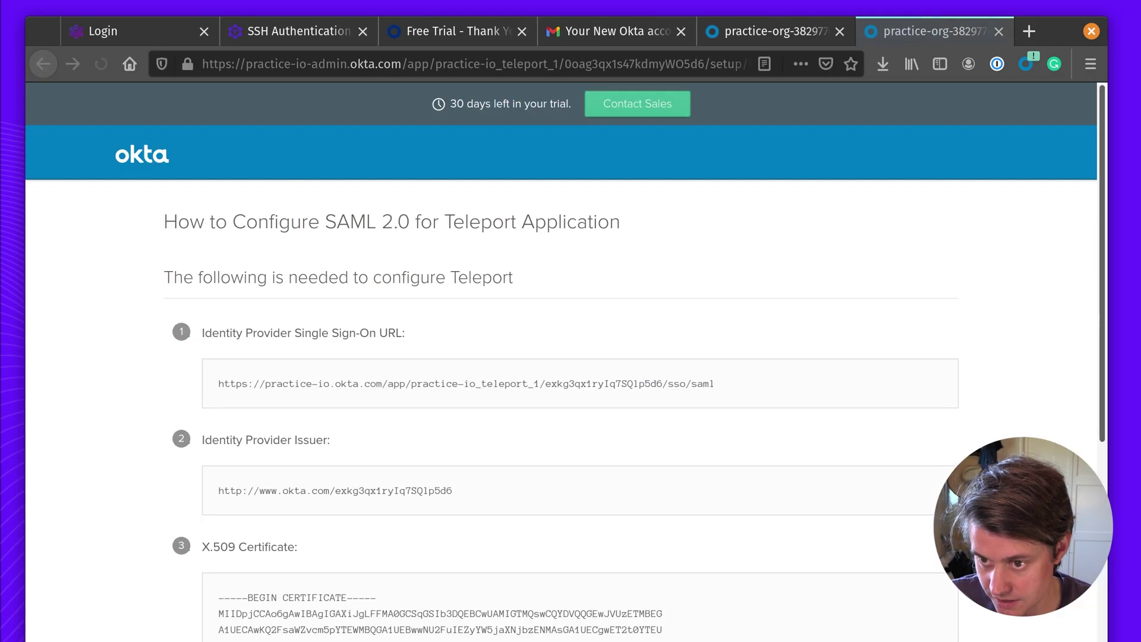
scroll(499, 443, "down", 8)
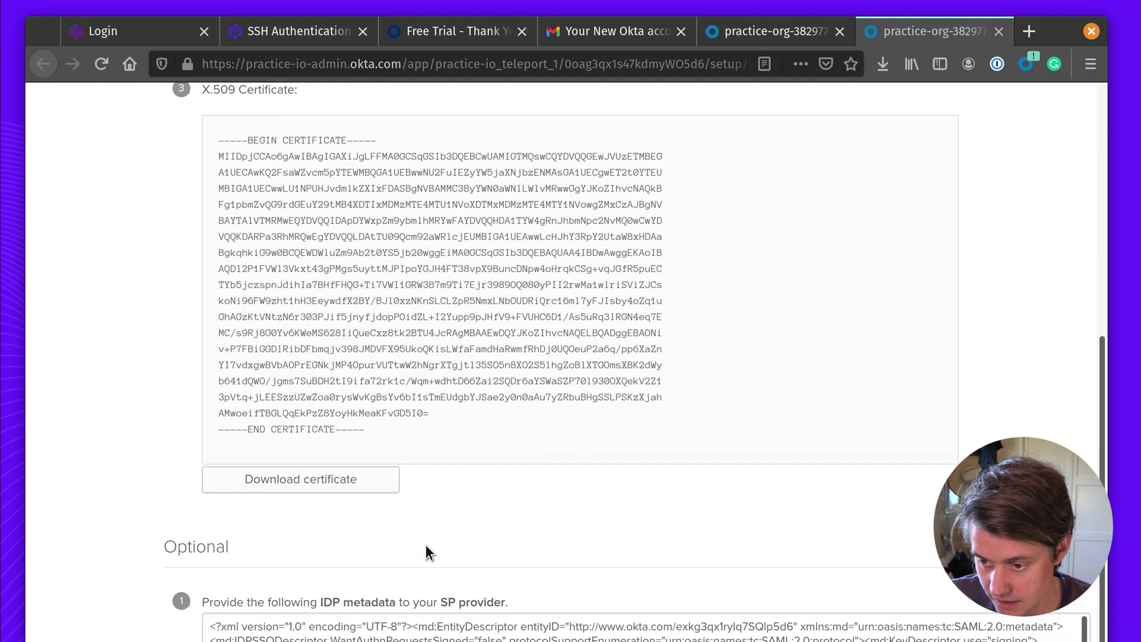
scroll(429, 550, "down", 5)
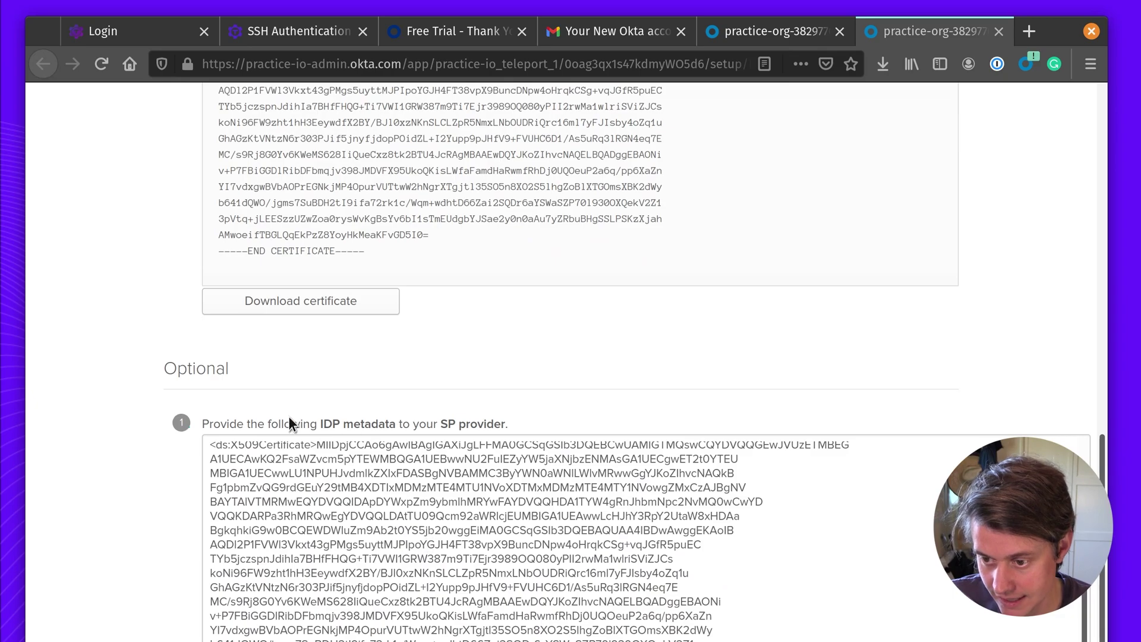
scroll(307, 481, "up", 8)
scroll(455, 340, "up", 6)
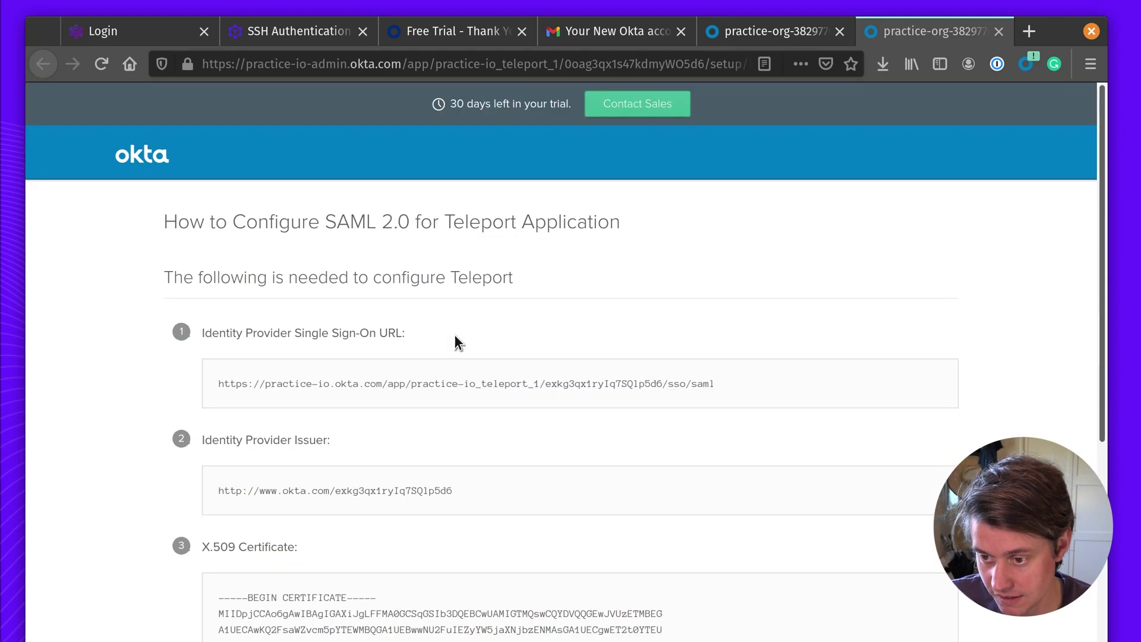
scroll(454, 339, "down", 10)
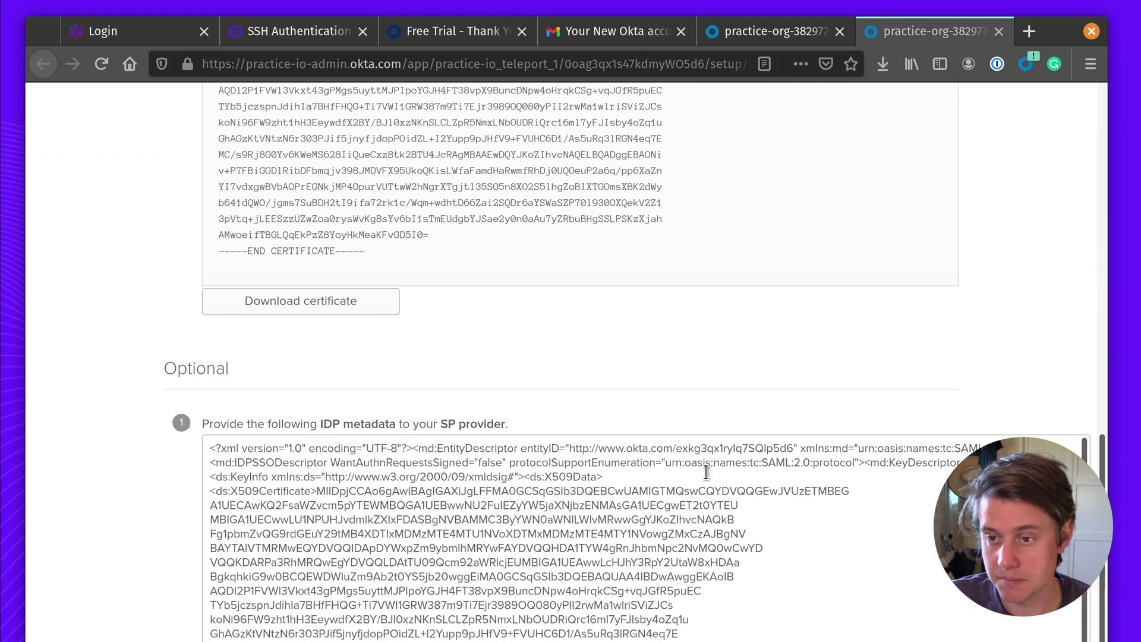
Copy the example SAML connector resource from the guide into a new untitled file in Visual Studio Code
left_click(327, 32)
scroll(512, 427, "down", 3)
scroll(512, 428, "down", 4)
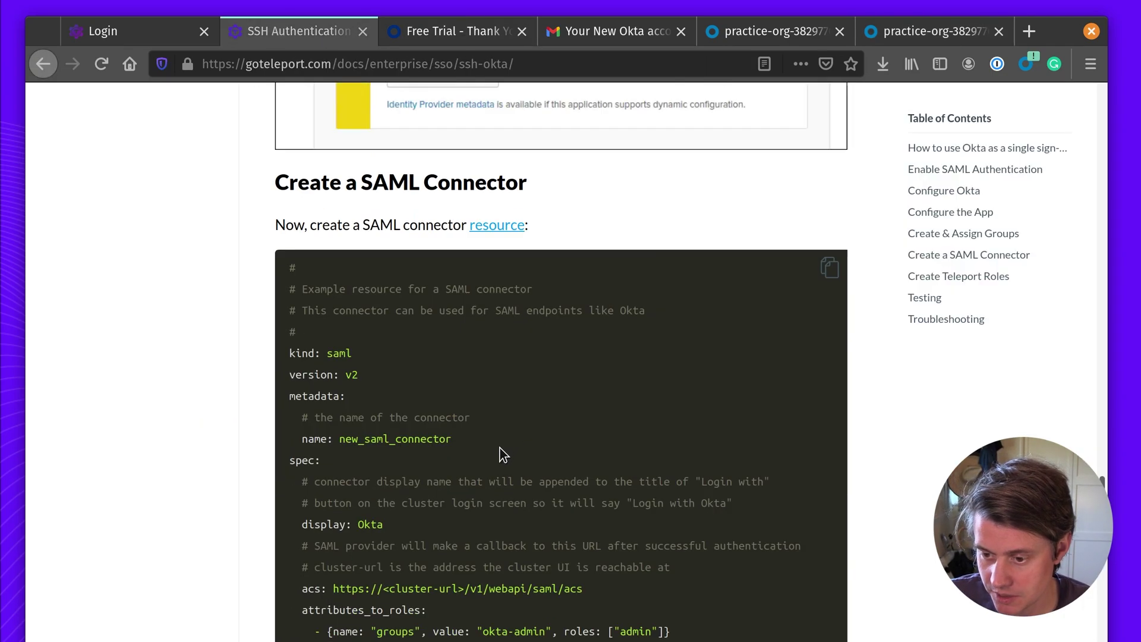
left_click_drag(289, 265, 464, 640)
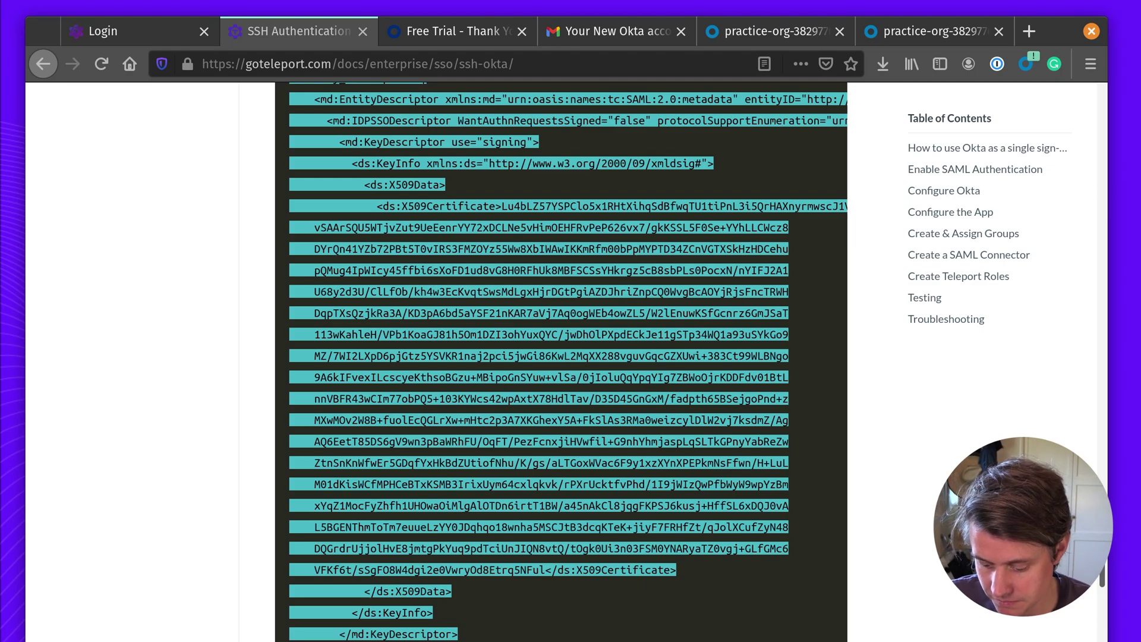
key("alt+Tab")
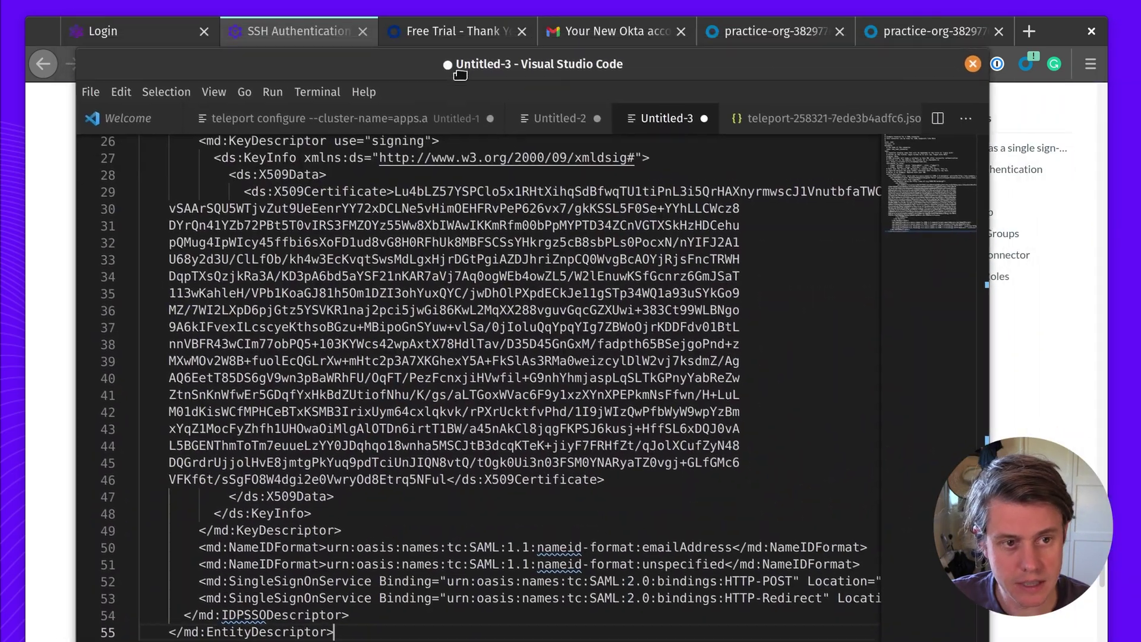
Set the connector's metadata name to okta and check its kind and display fields
scroll(579, 352, "up", 8)
scroll(533, 354, "down", 2)
scroll(533, 354, "up", 2)
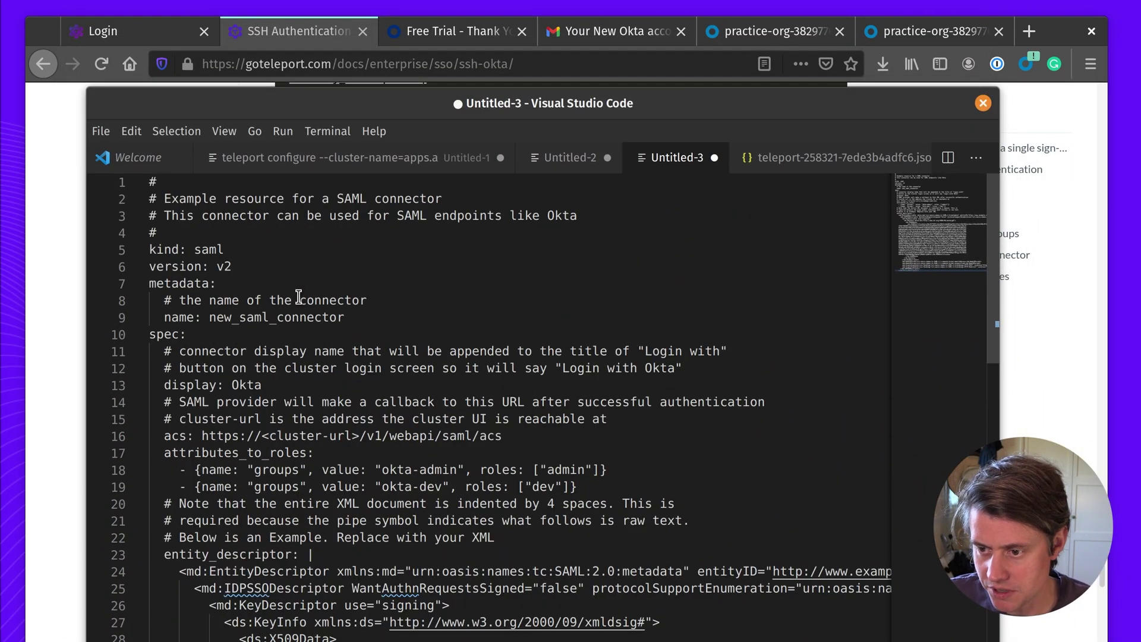
left_click(298, 300)
double_click(208, 250)
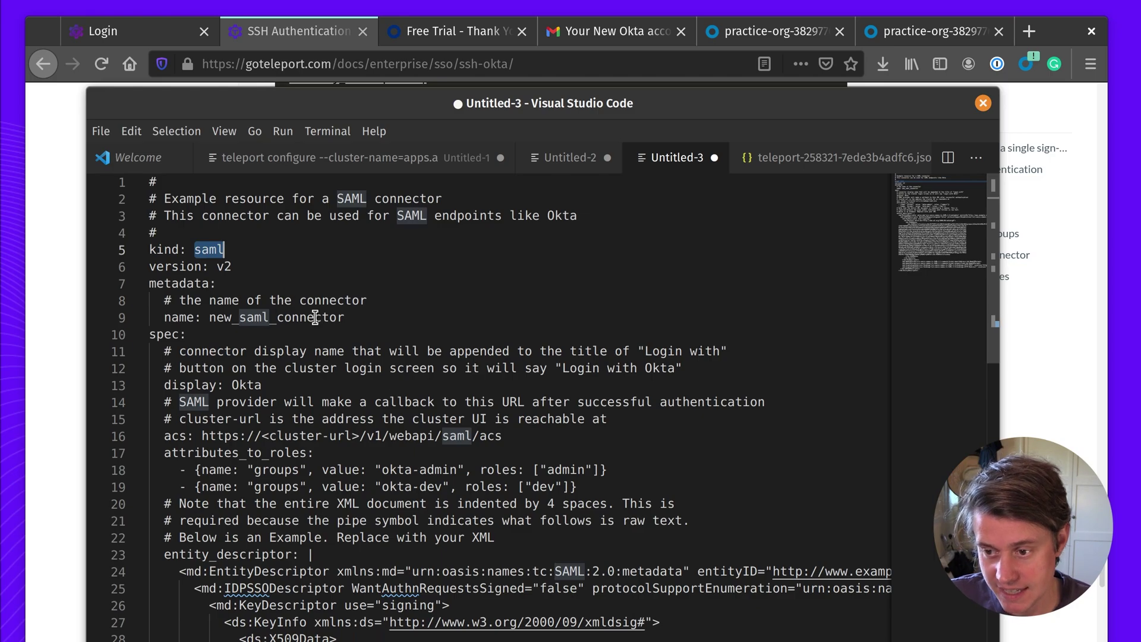
left_click_drag(344, 316, 231, 318)
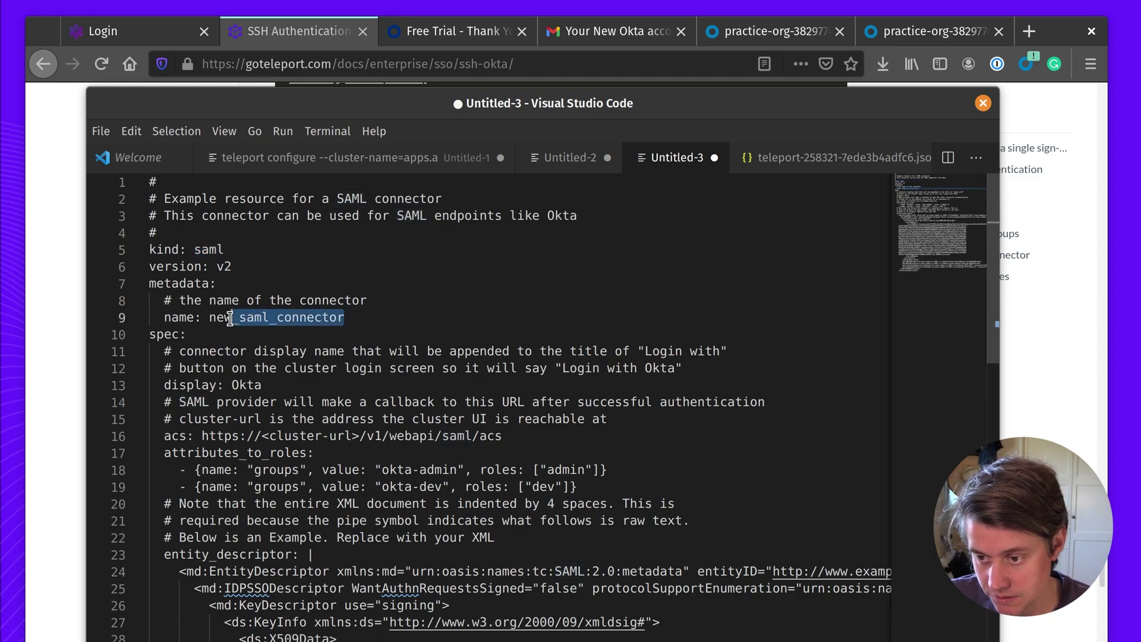
type("okta")
left_click(262, 299)
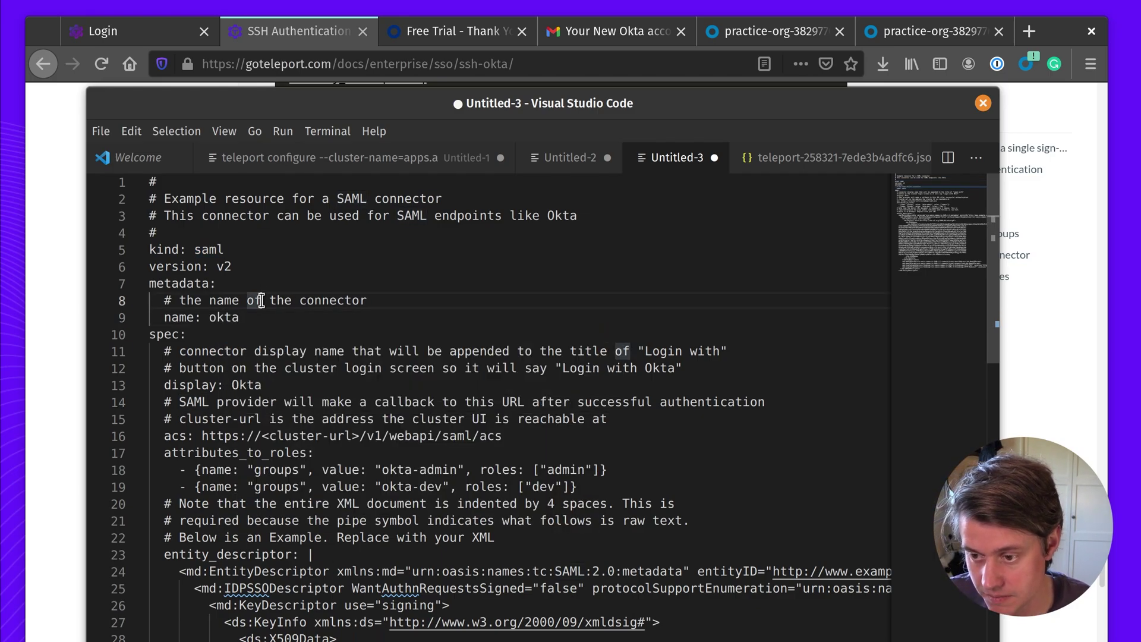
left_click(257, 385)
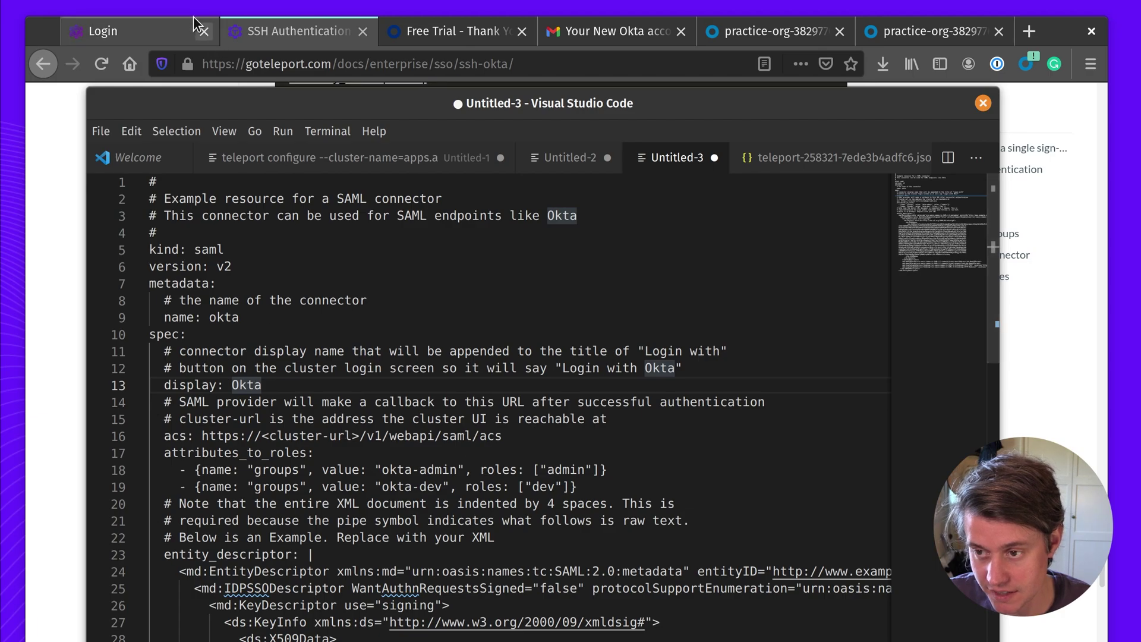
left_click(171, 30)
left_click(170, 30)
left_click_drag(399, 64, 243, 74)
key("ctrl+c")
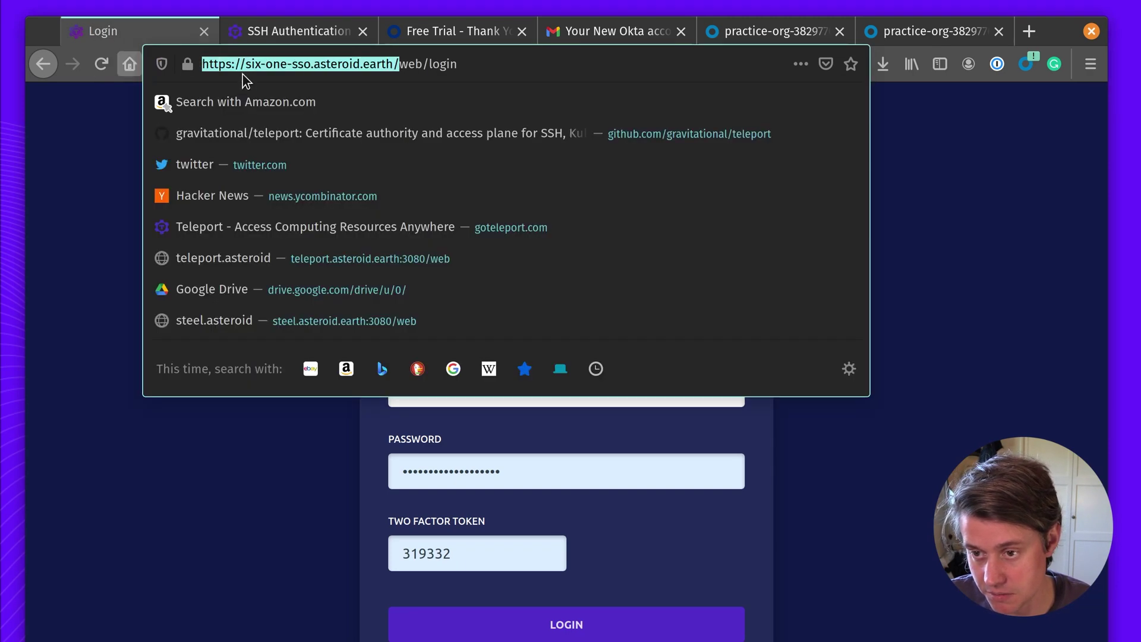
key("alt+Tab")
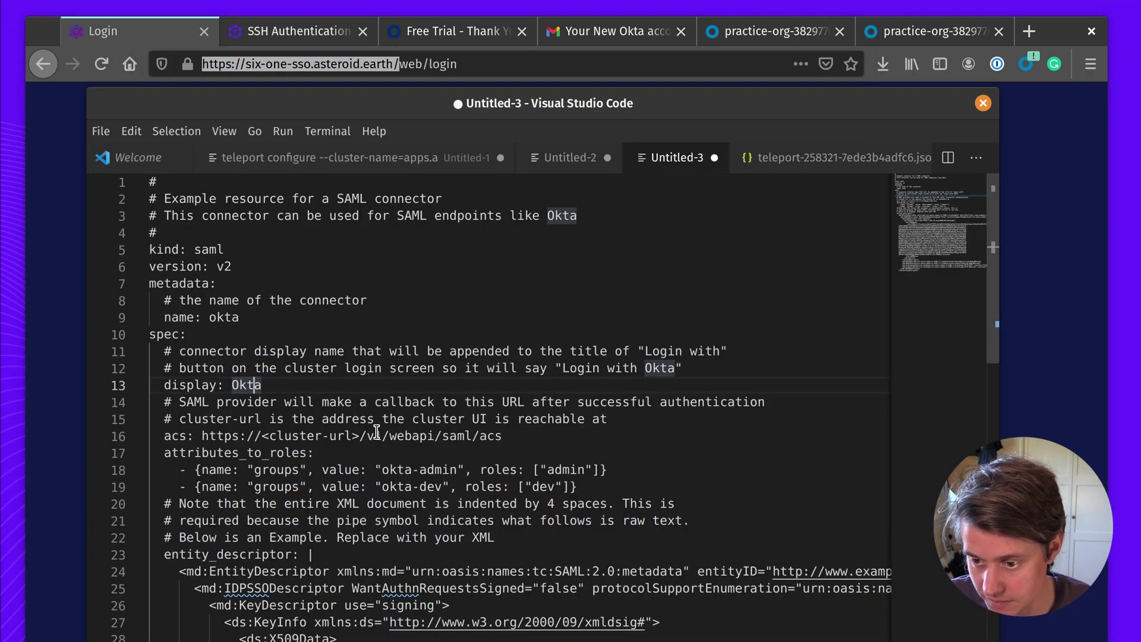
left_click_drag(360, 437, 202, 436)
key("ctrl+v")
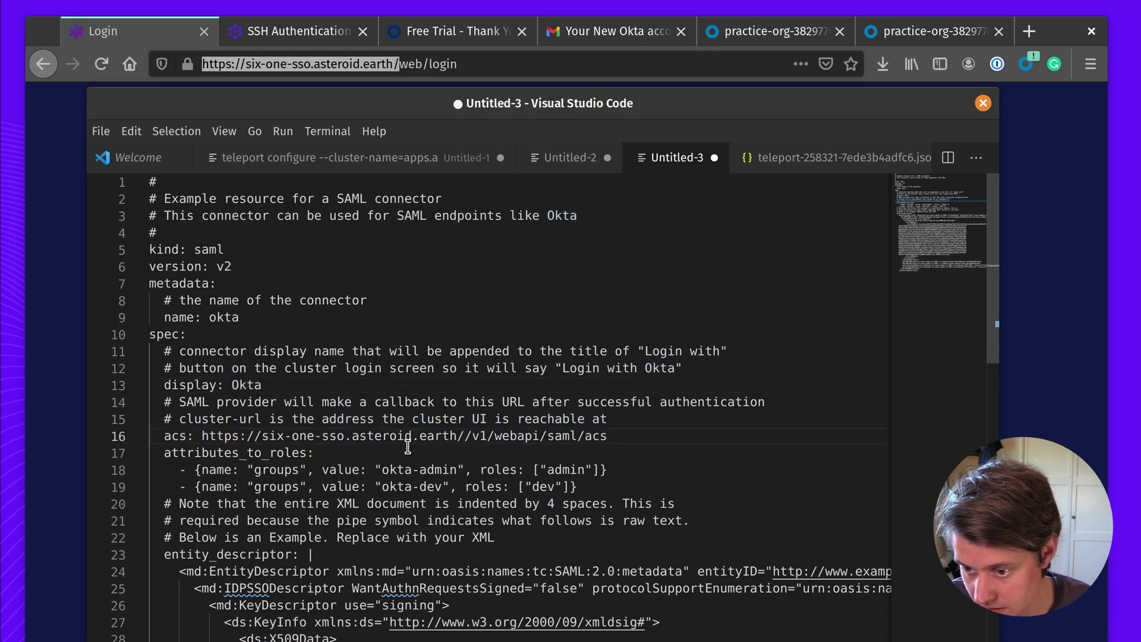
key("BackSpace")
type(":443")
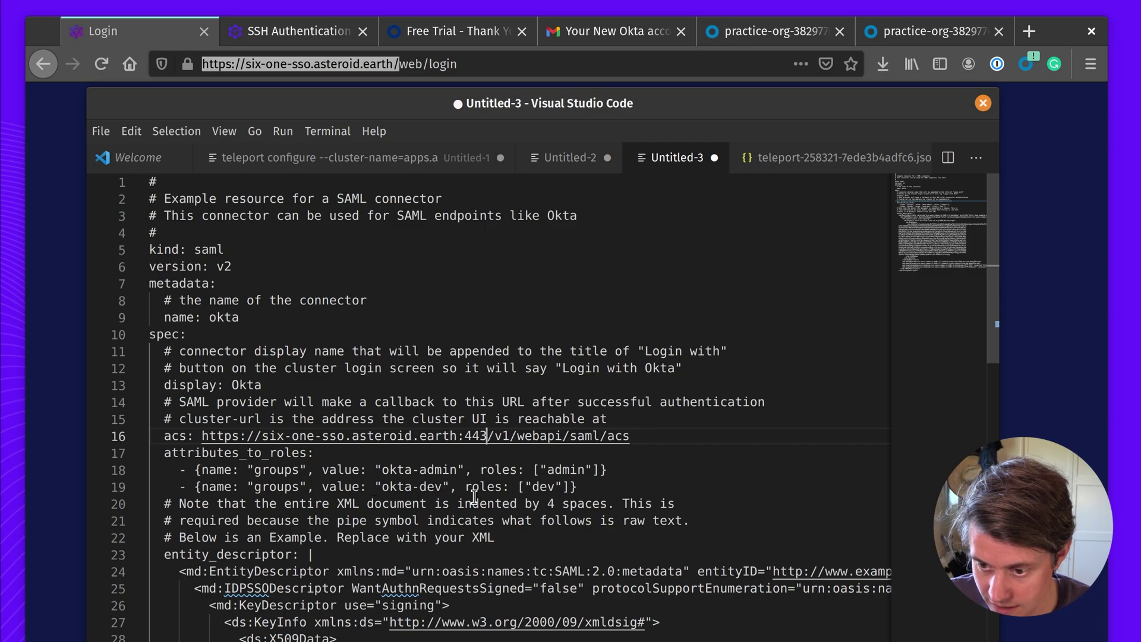
Map the okta-dev group to the access role and the okta-admin group to the editor role in attributes_to_roles
double_click(549, 470)
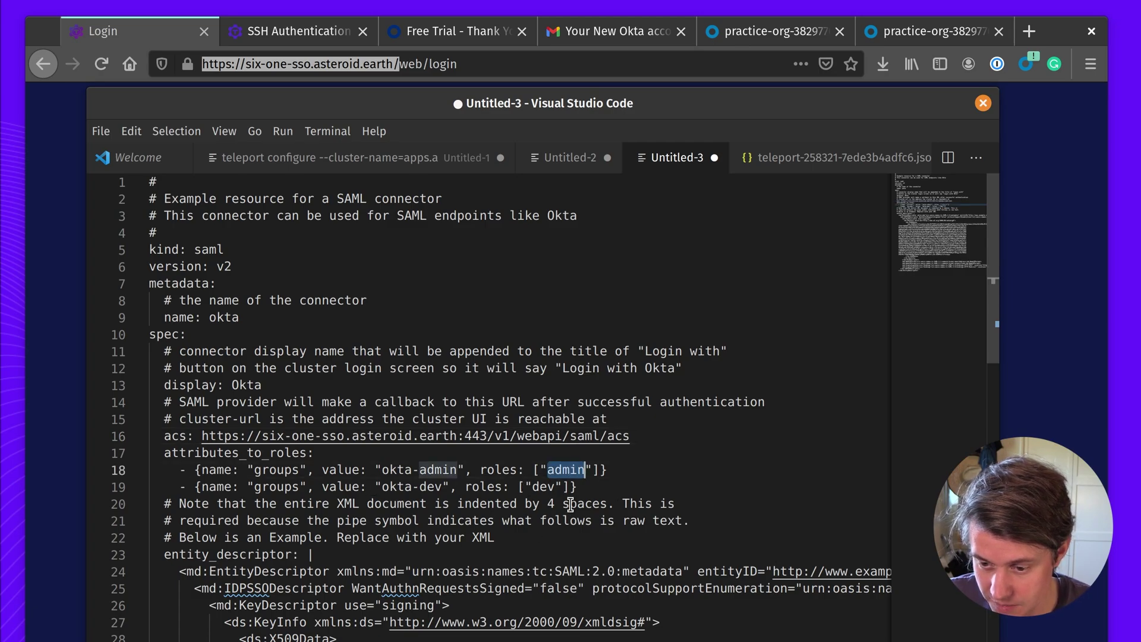
double_click(542, 487)
type("access")
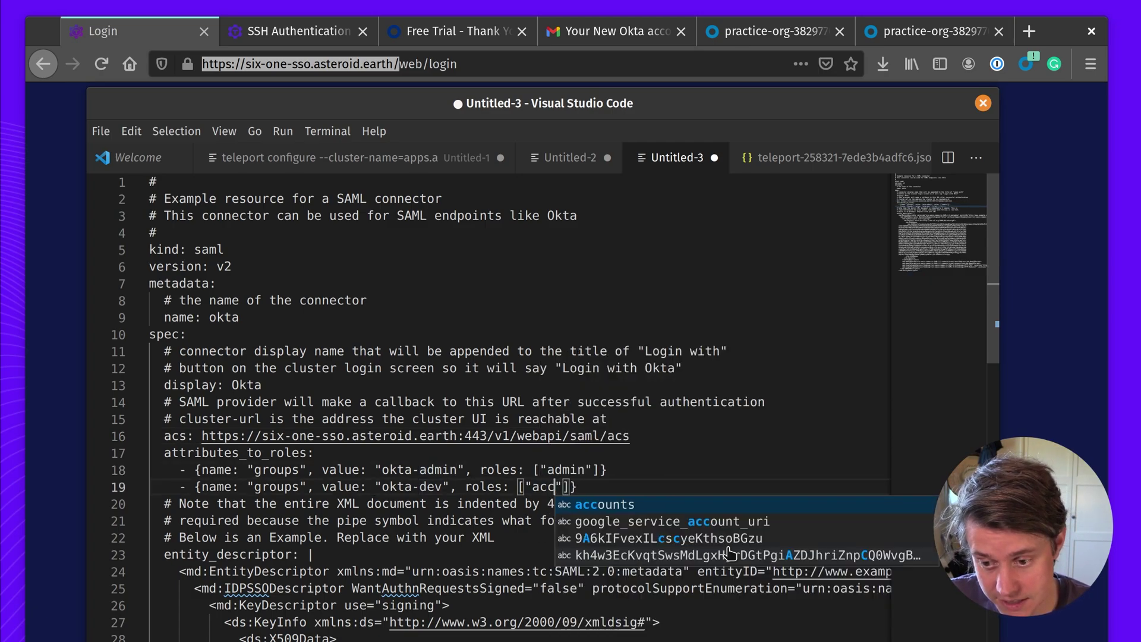
left_click_drag(697, 402, 689, 401)
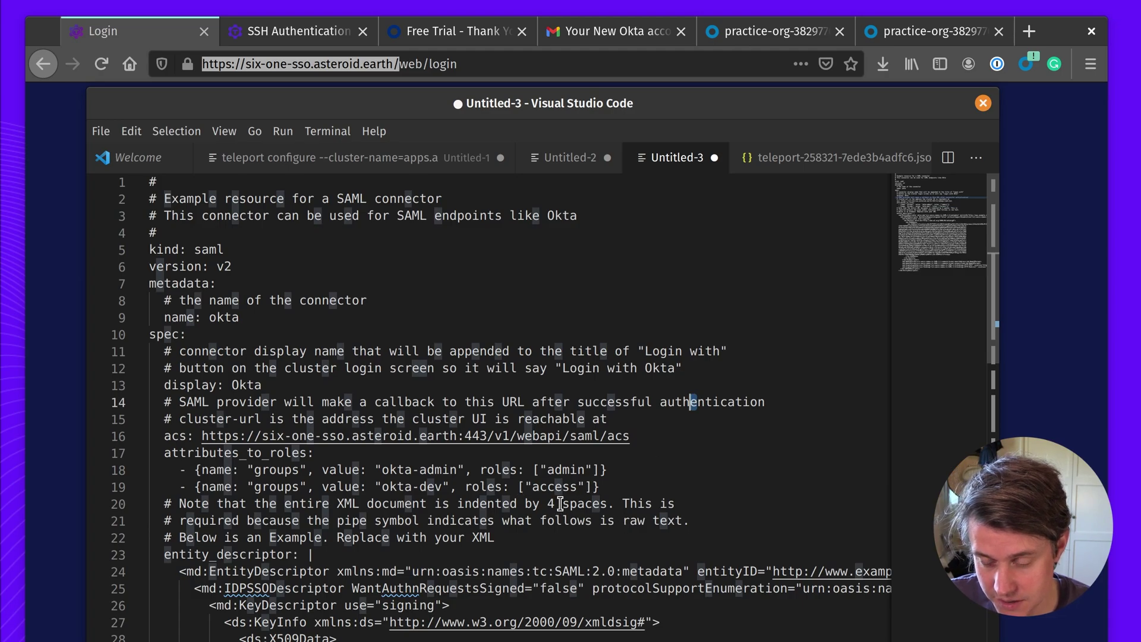
double_click(575, 471)
type("edit")
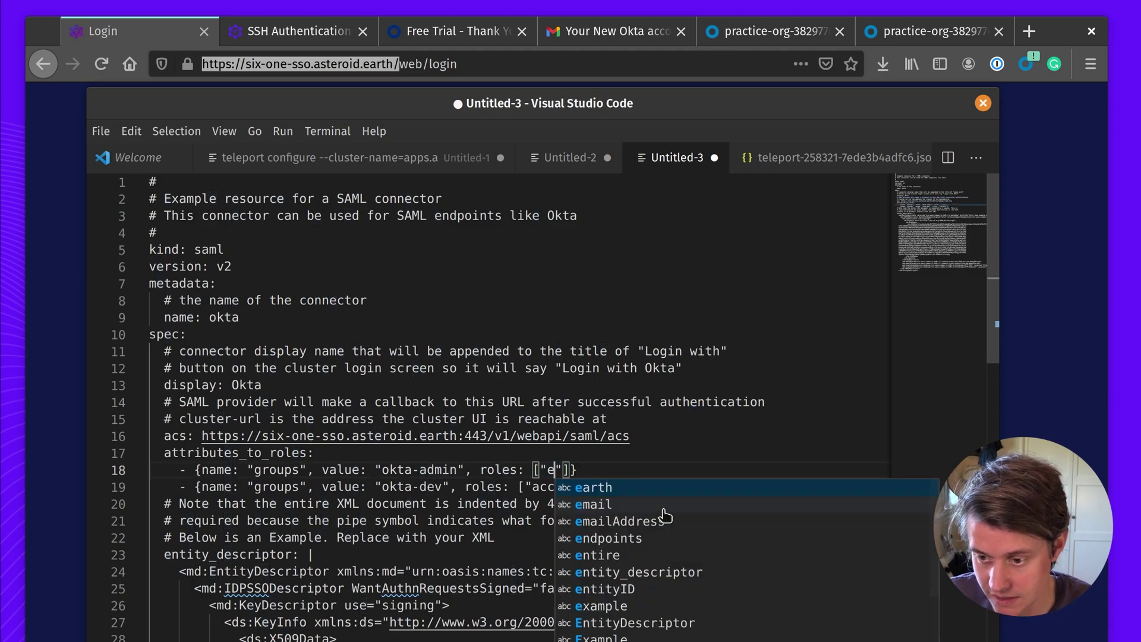
type("or")
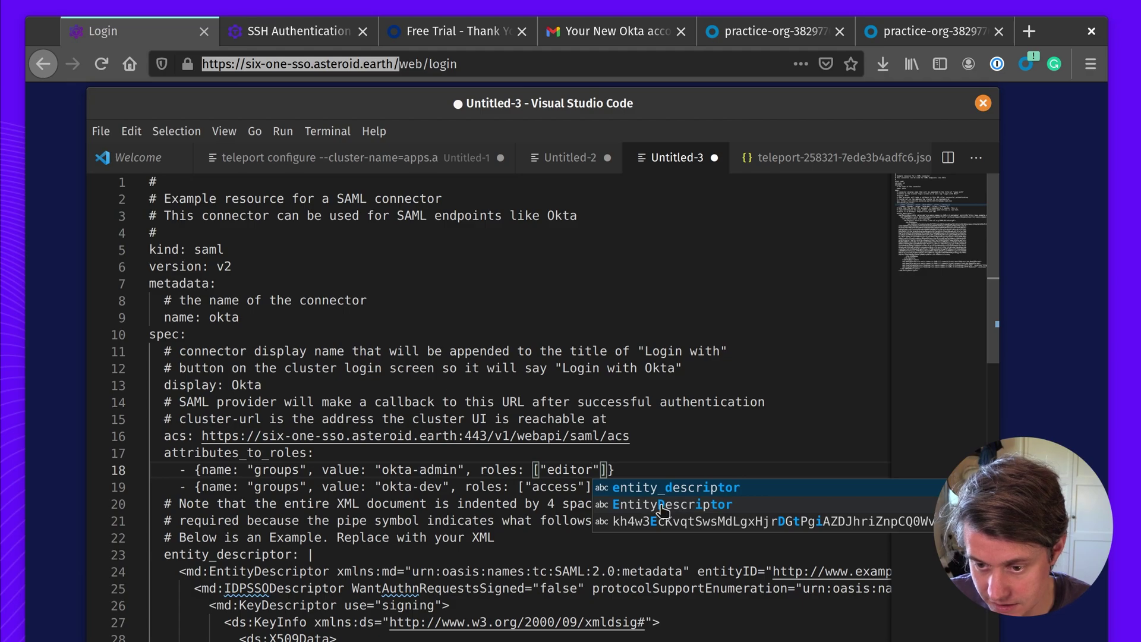
left_click(668, 335)
Copy the complete IDP metadata XML from Okta's SAML setup instructions for Teleport in Firefox
scroll(521, 527, "down", 2)
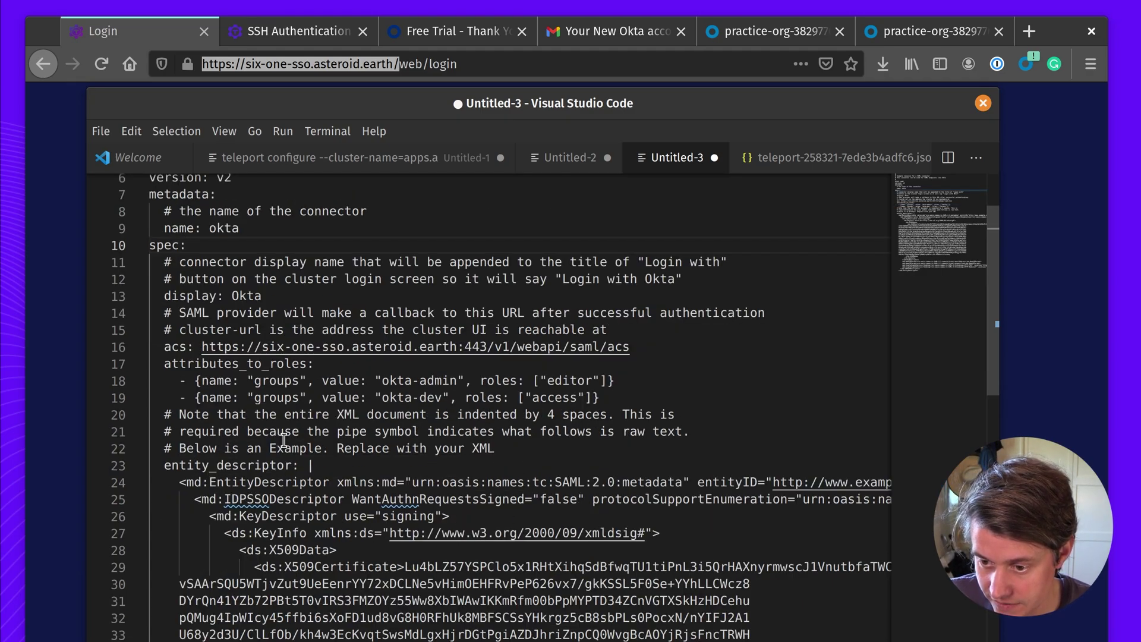
scroll(478, 449, "down", 4)
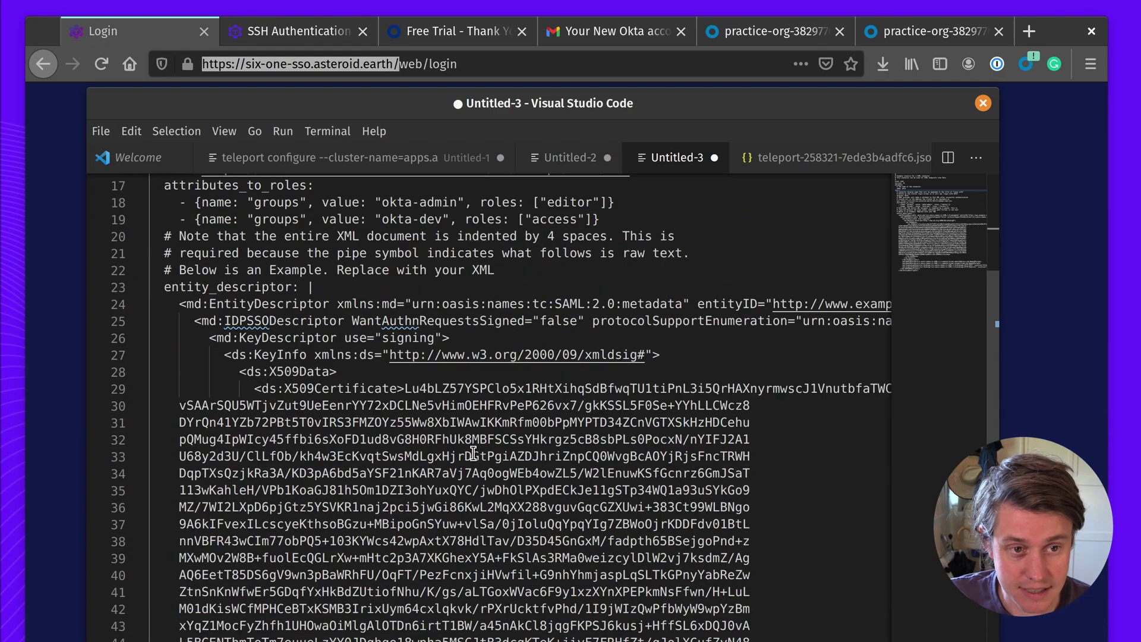
scroll(370, 322, "up", 2)
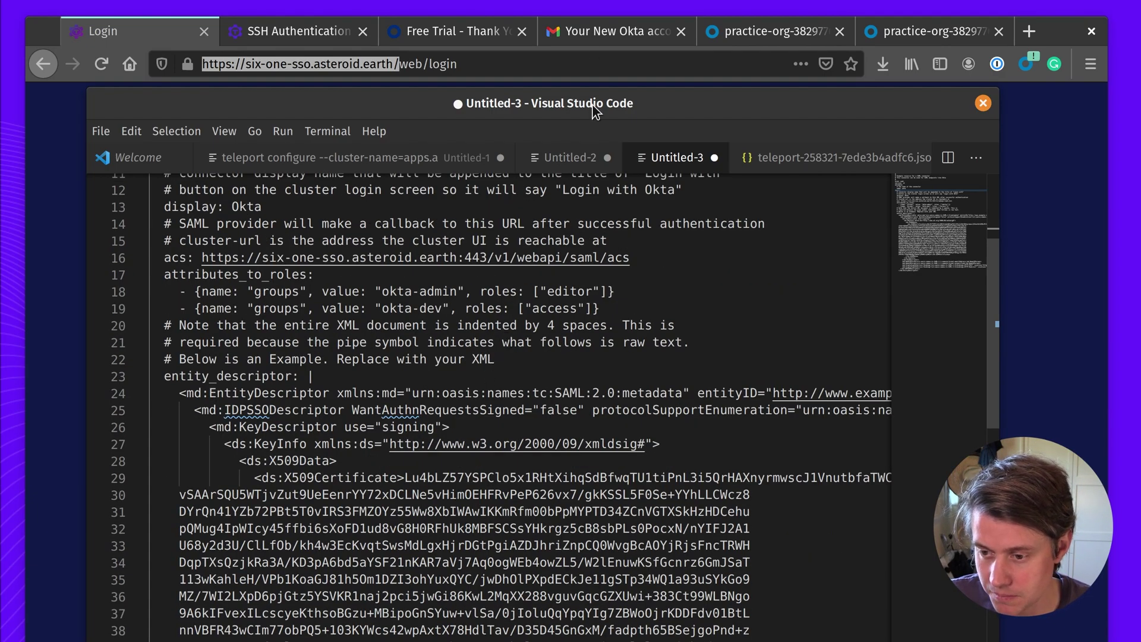
left_click(927, 31)
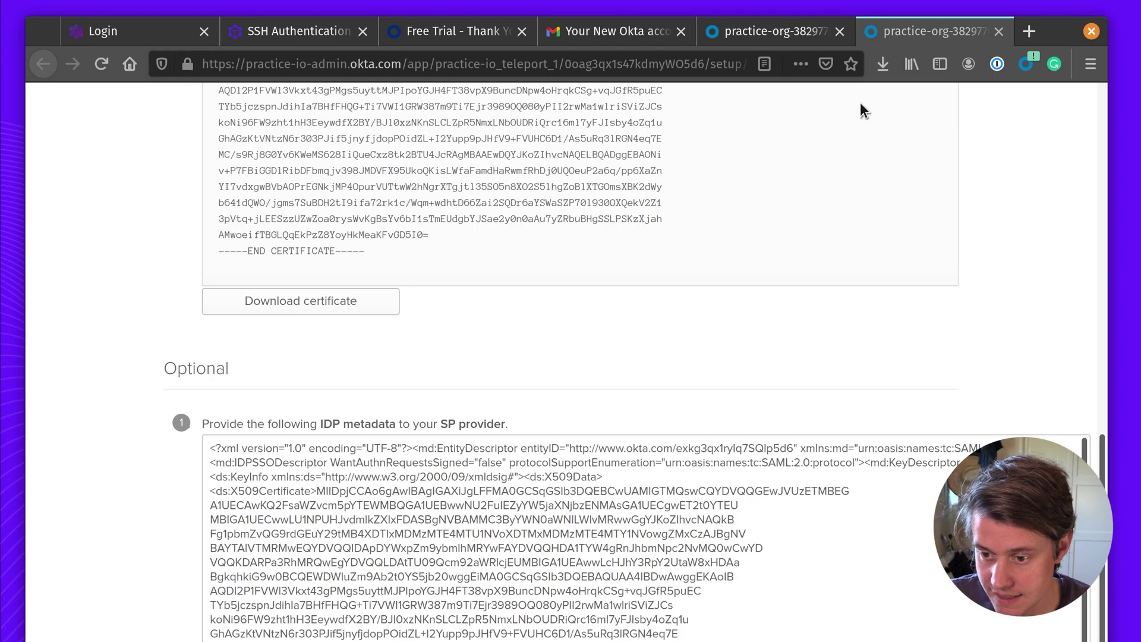
left_click(211, 447)
key("ctrl+a")
scroll(212, 447, "down", 1)
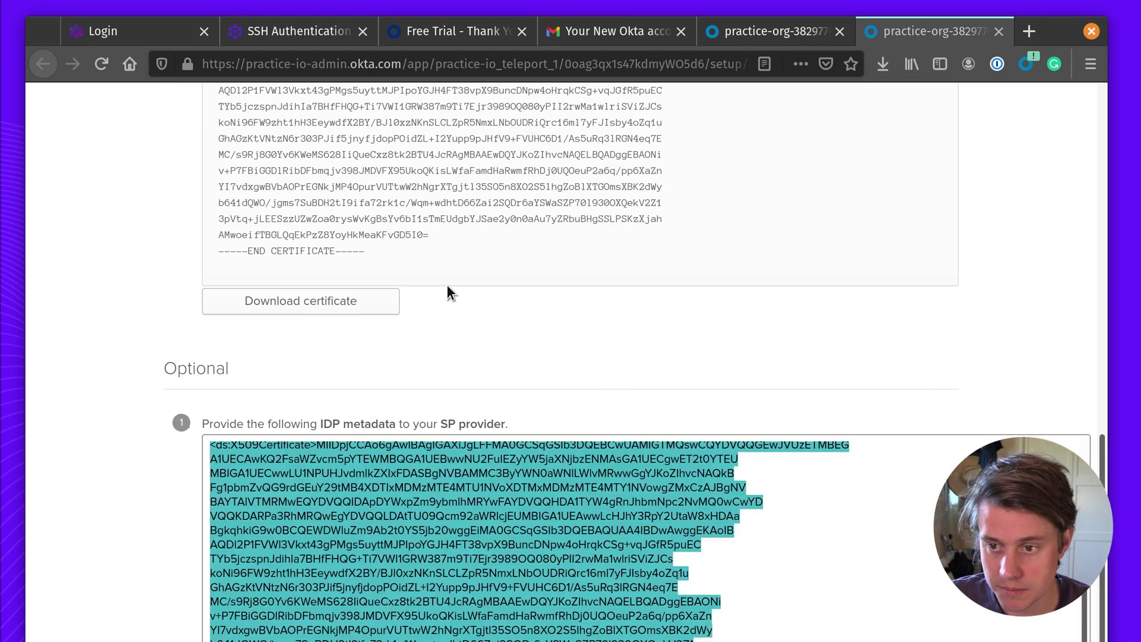
Replace the example XML under entity_descriptor in the Visual Studio Code connector file with the copied Okta IDP metadata
key("alt+Tab")
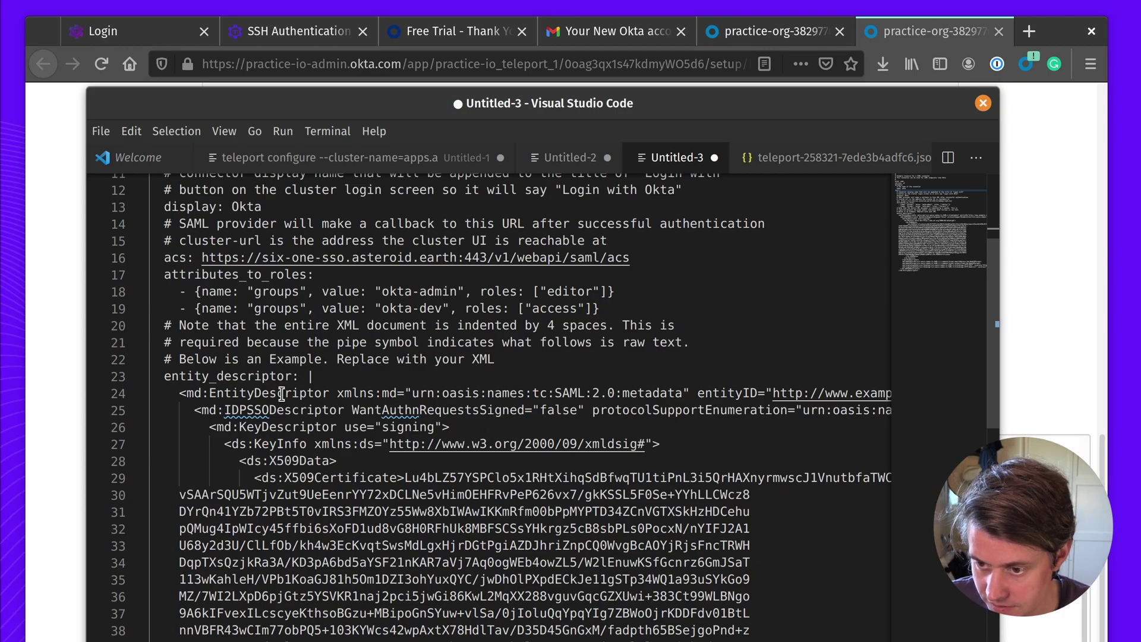
left_click_drag(322, 377, 333, 639)
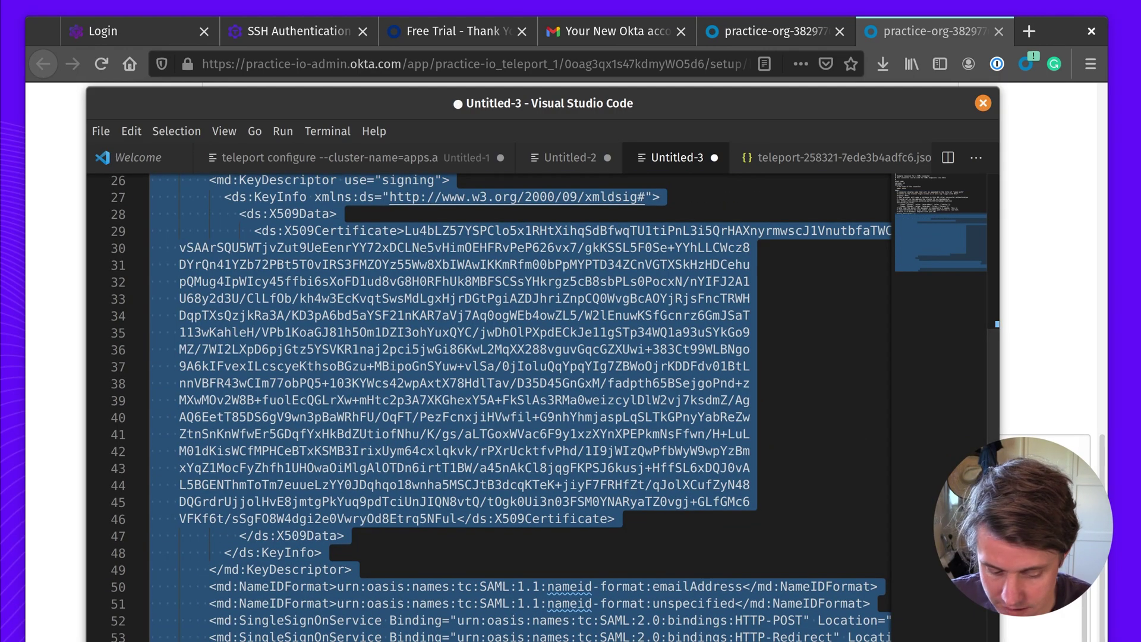
key("BackSpace")
key("Return")
key("ctrl+v")
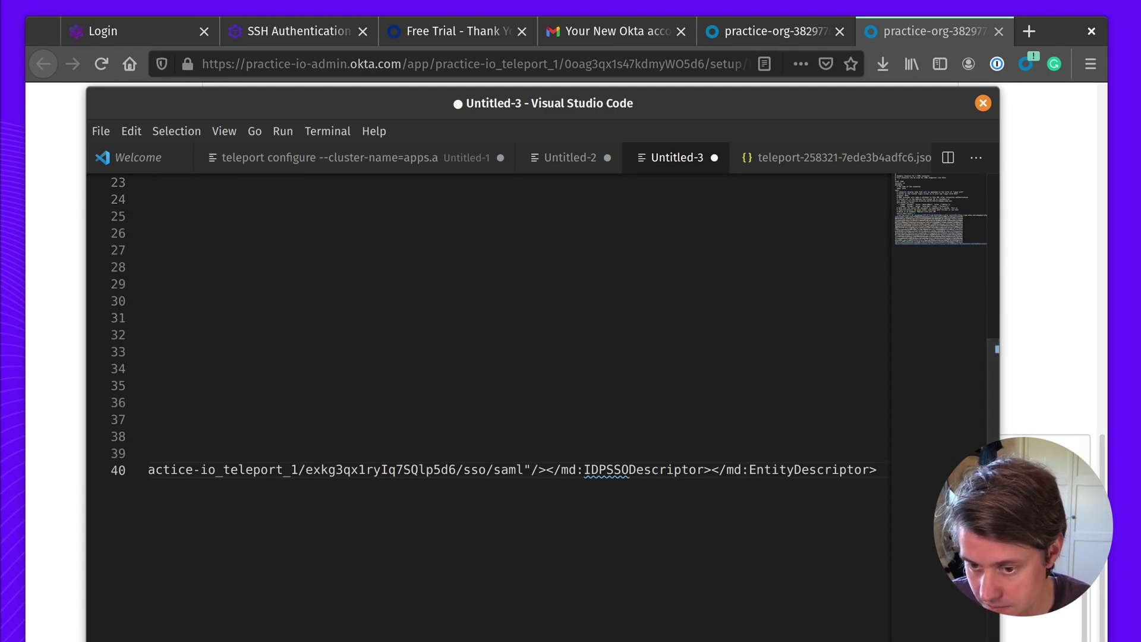
scroll(252, 553, "left", 5)
scroll(252, 552, "up", 5)
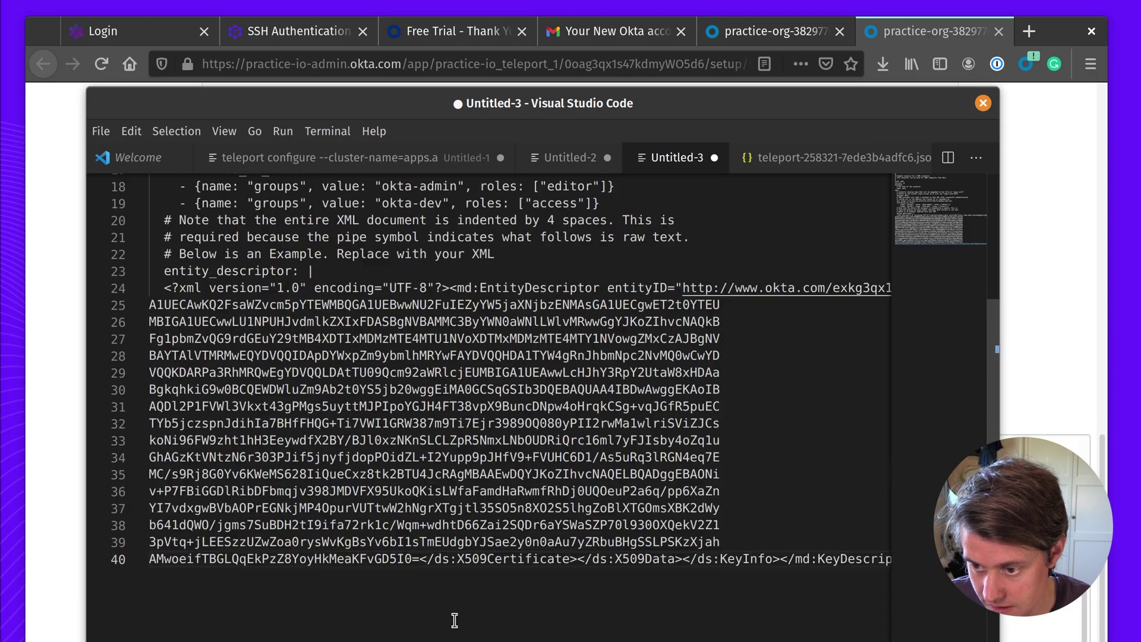
mouse_move(163, 472)
left_mouse_down()
mouse_move(332, 595)
mouse_move(156, 452)
mouse_move(152, 467)
left_mouse_up()
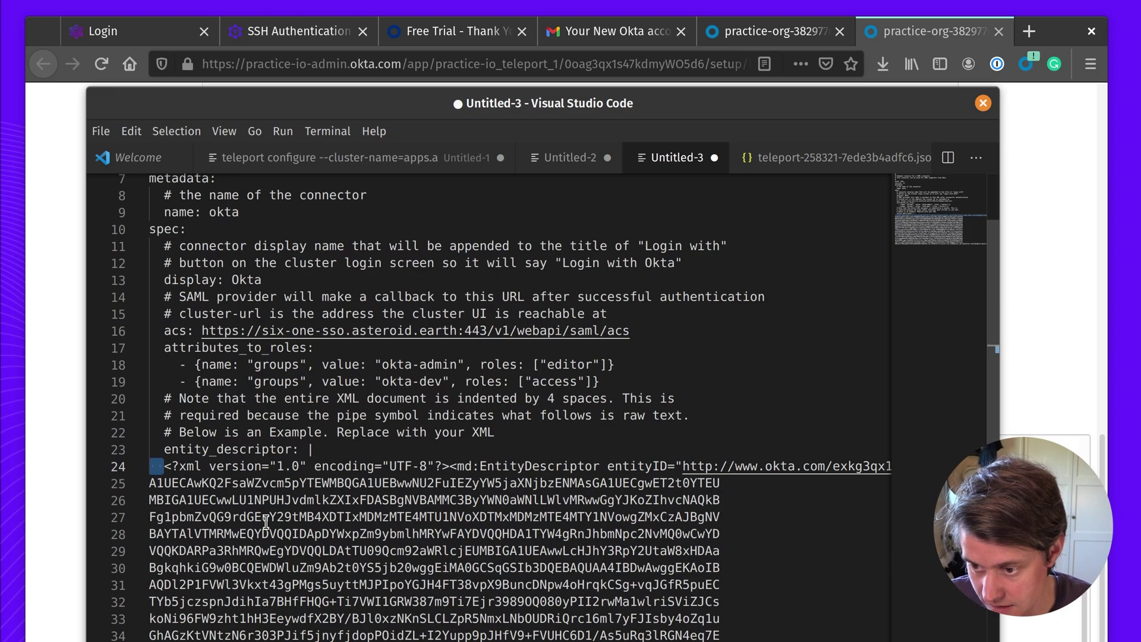
key("Tab")
key("Tab")
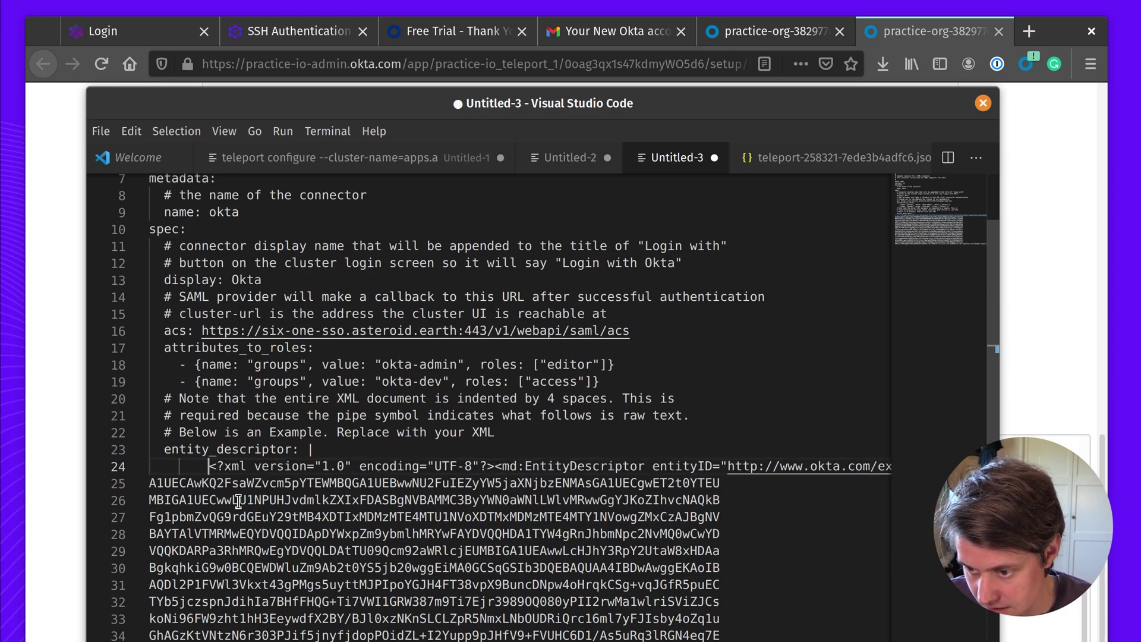
key("alt+z")
scroll(212, 490, "down", 2)
key("alt+z")
key("alt+z")
key("alt+z")
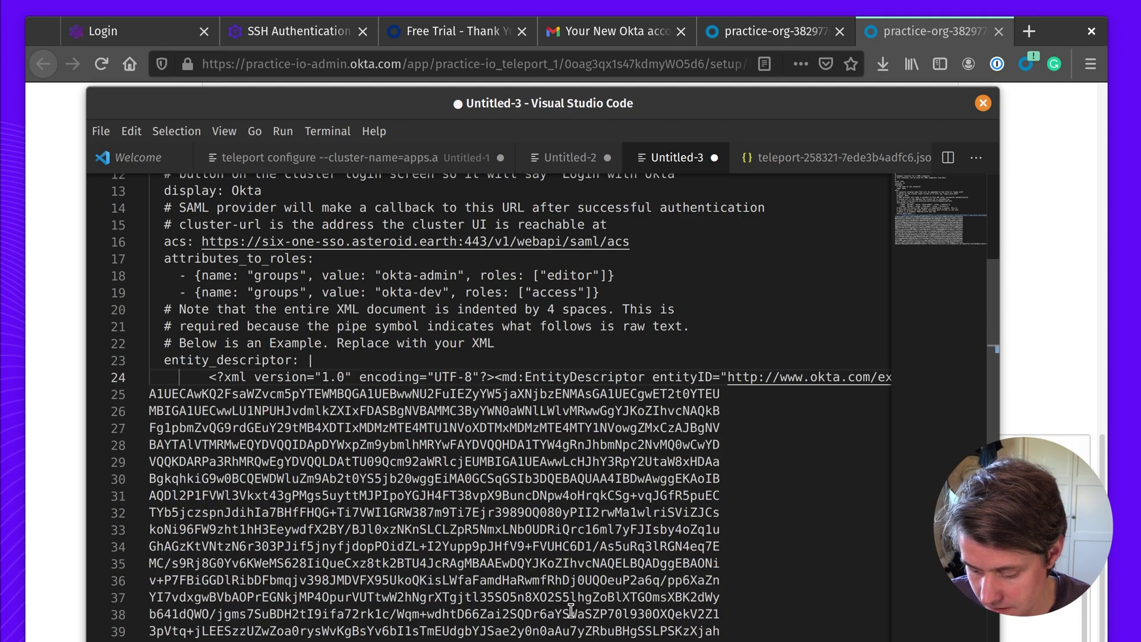
key("shift+Tab")
key("shift+Tab")
Indent all lines of the pasted metadata XML by two levels beneath entity_descriptor
scroll(517, 405, "right", 10)
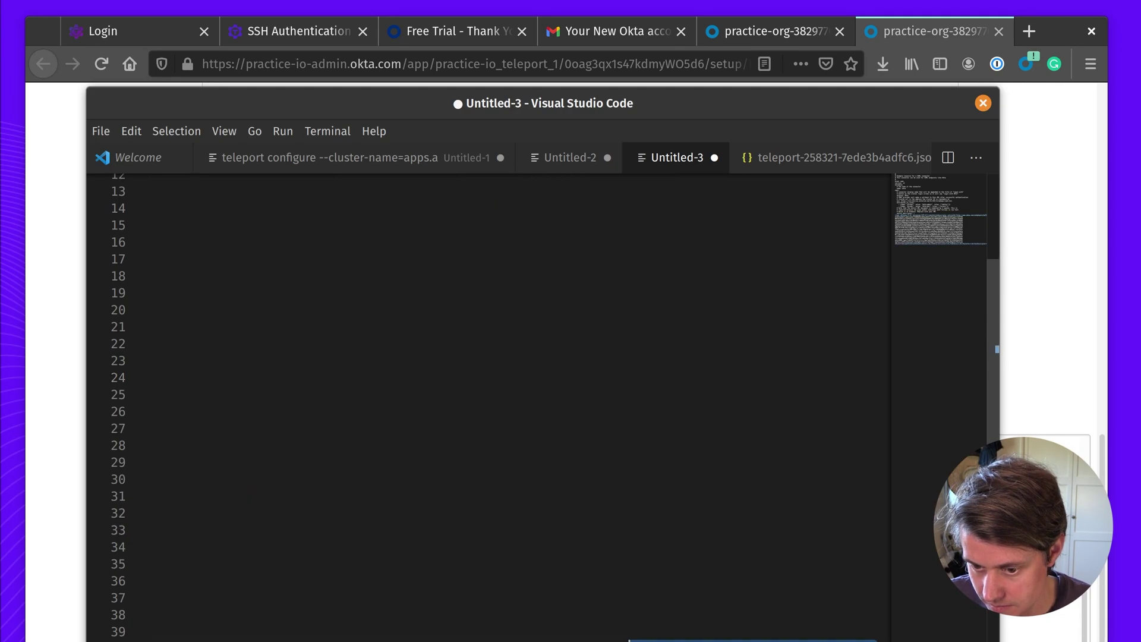
left_click_drag(142, 633, 138, 378)
key("Tab")
key("Tab")
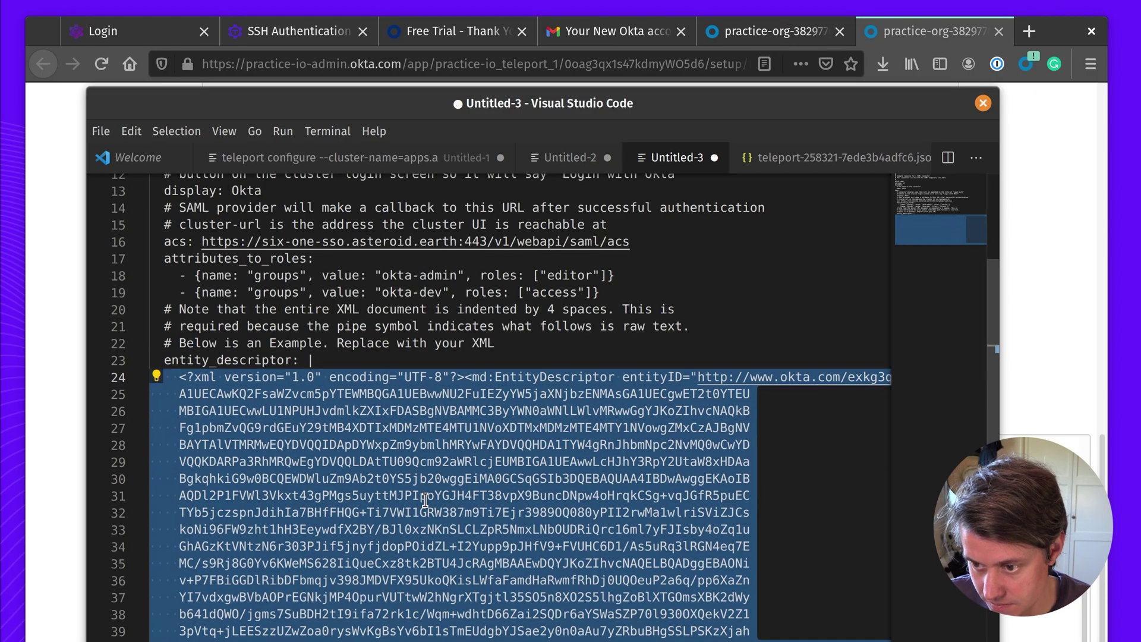
left_click(526, 332)
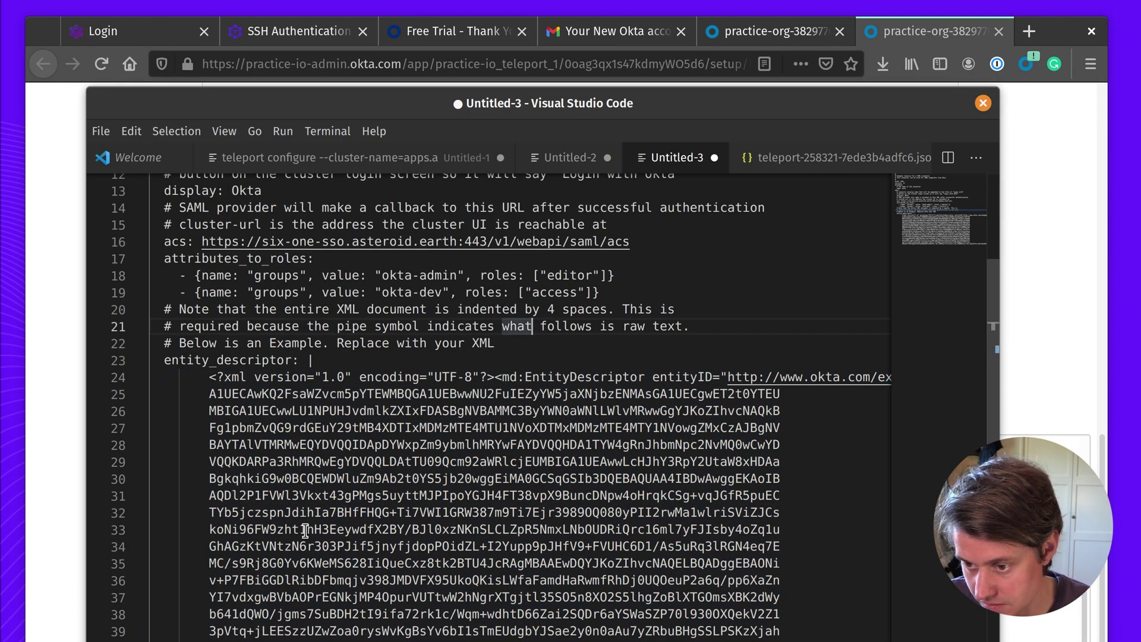
Copy the entire connector resource and switch to the terminal session on the EC2 server
scroll(305, 530, "up", 4)
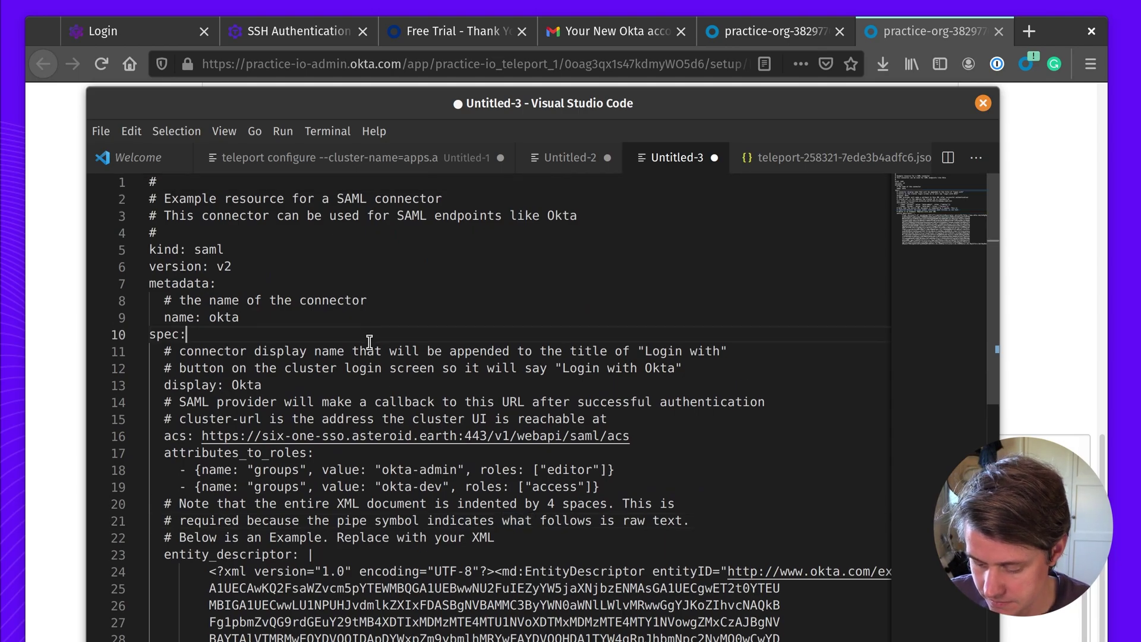
key("ctrl+a")
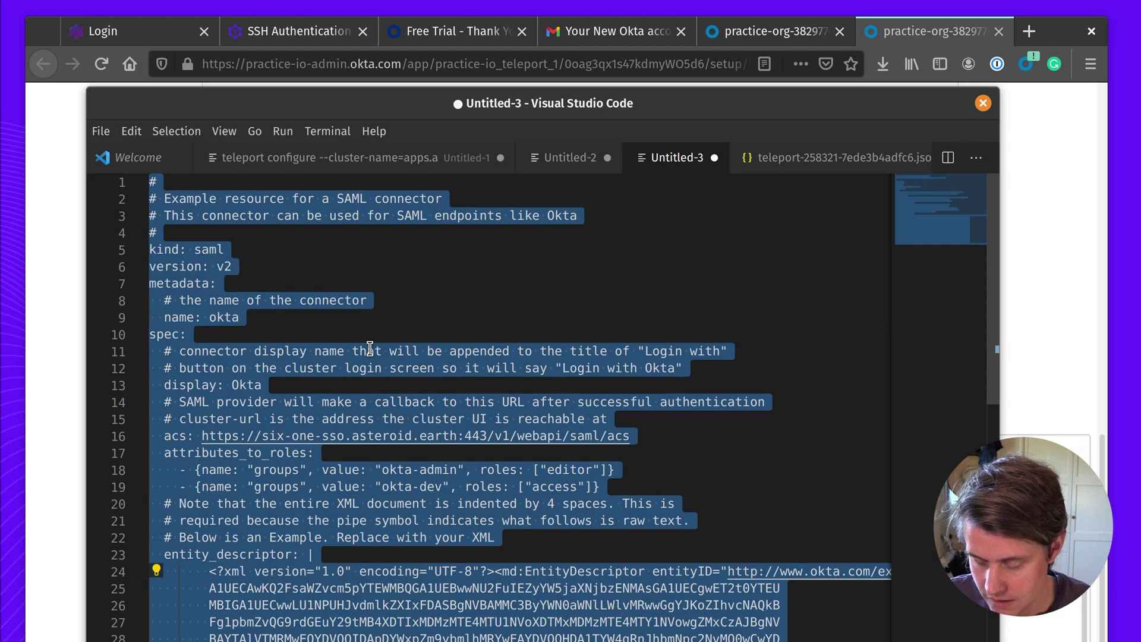
key("alt+Tab")
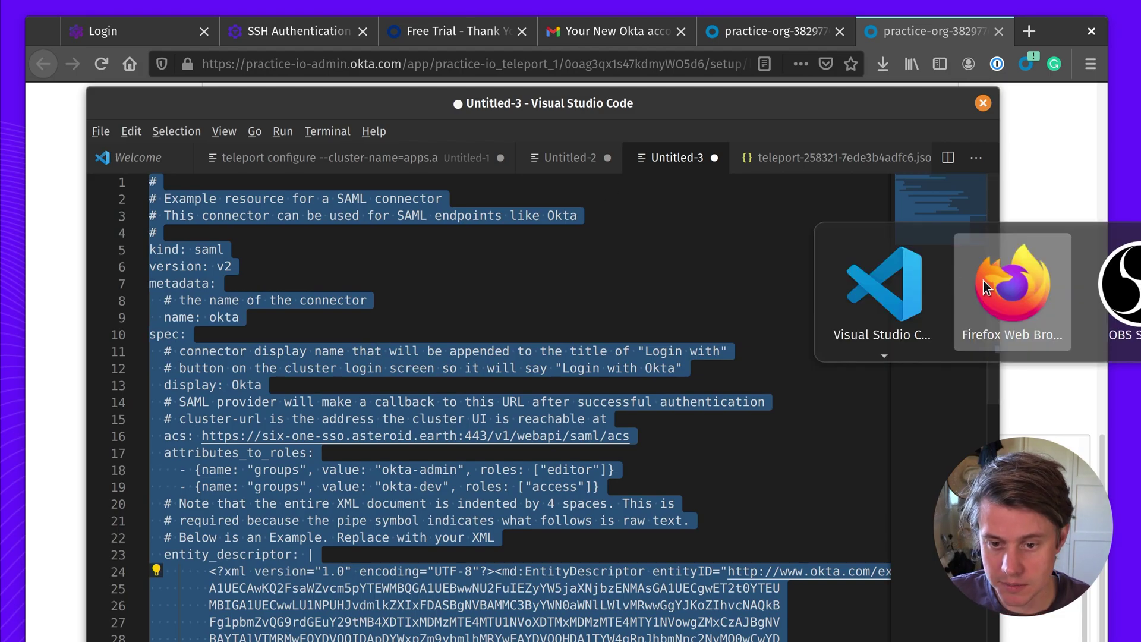
key("ctrl+alt+t")
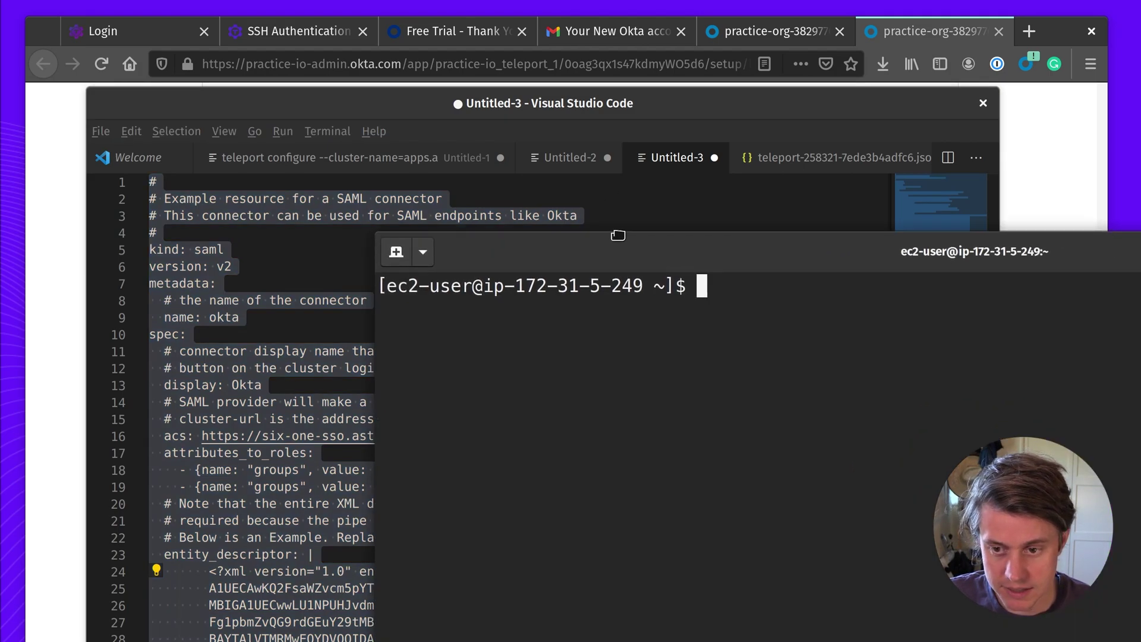
Create okta.yaml on the server with sudo nano, paste the connector resource into it, and save and close the file
type("sudo nano ok")
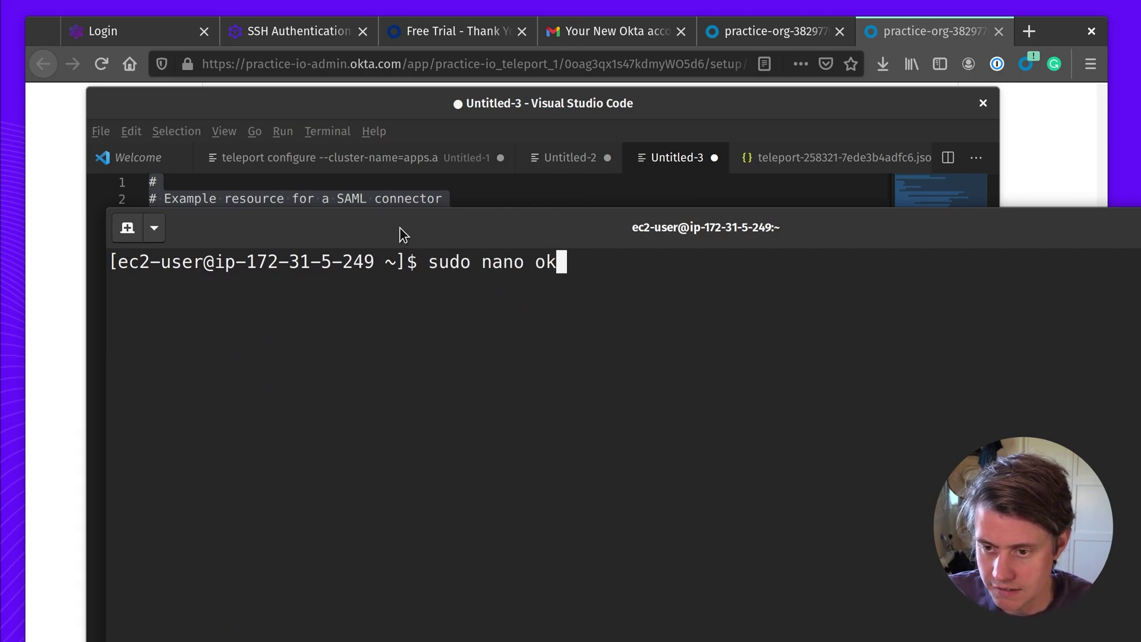
type("ta.yaml")
key("Return")
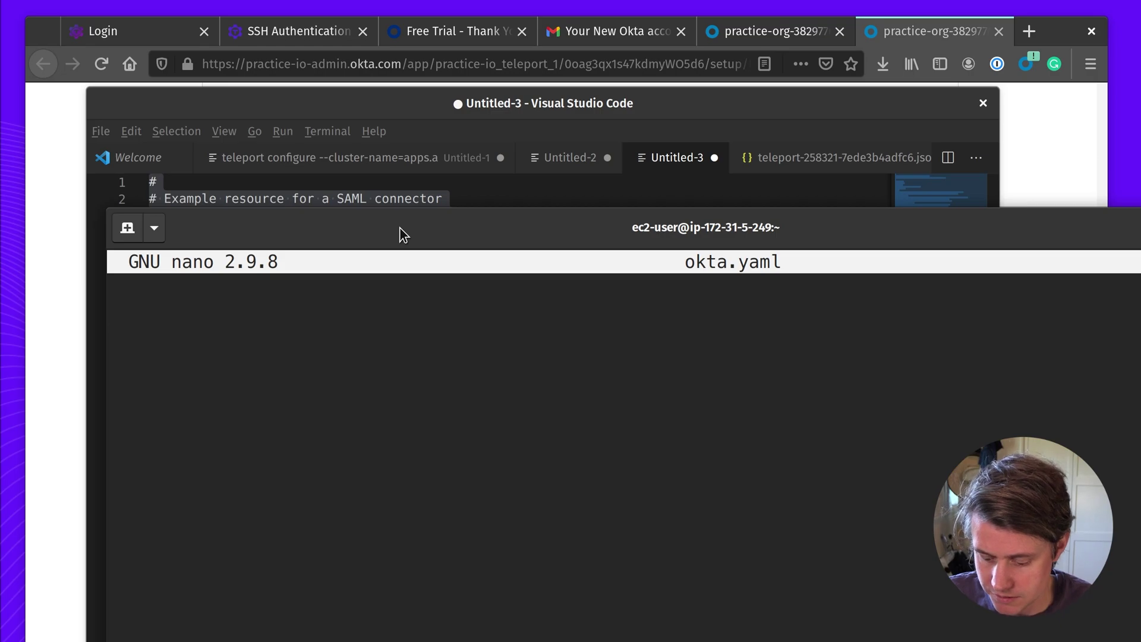
key("ctrl+shift+v")
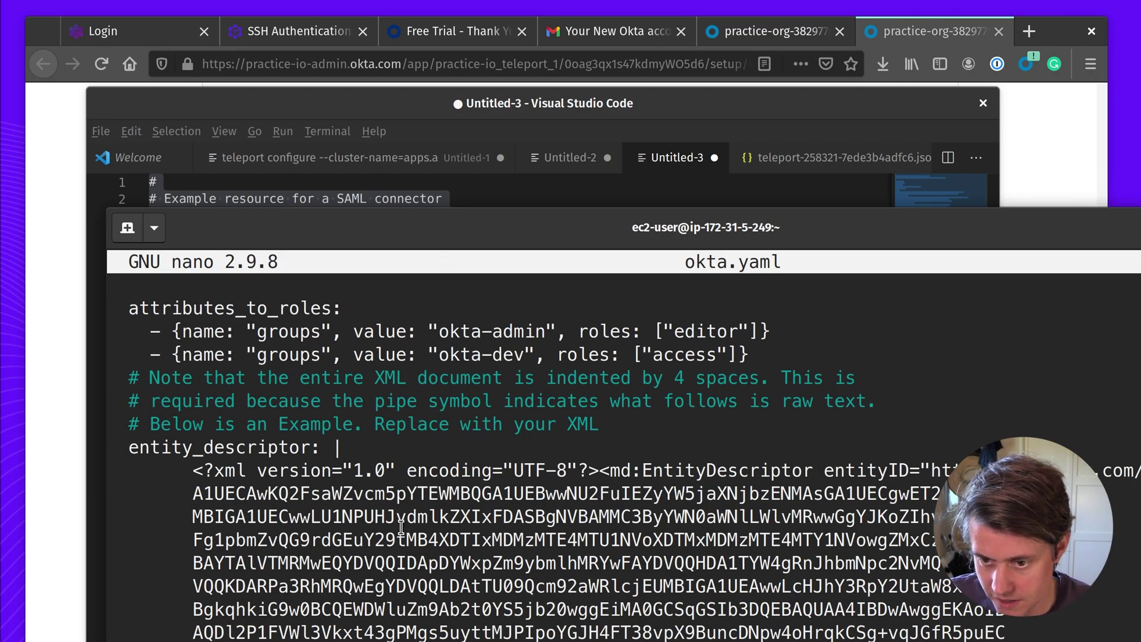
scroll(402, 523, "up", 15)
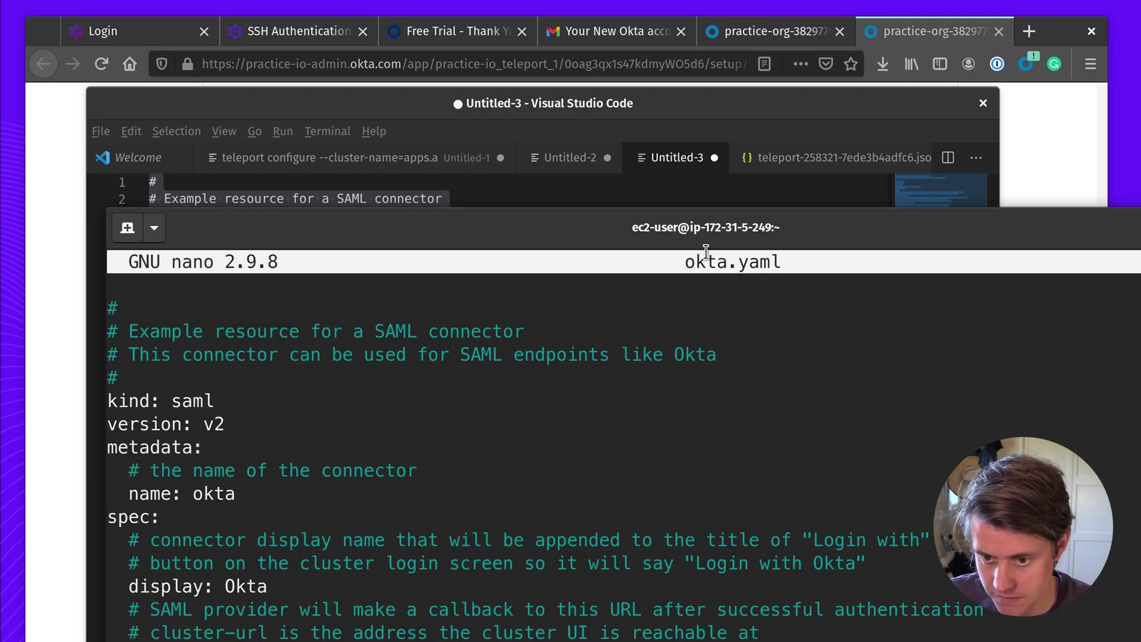
left_click_drag(401, 523, 368, 231)
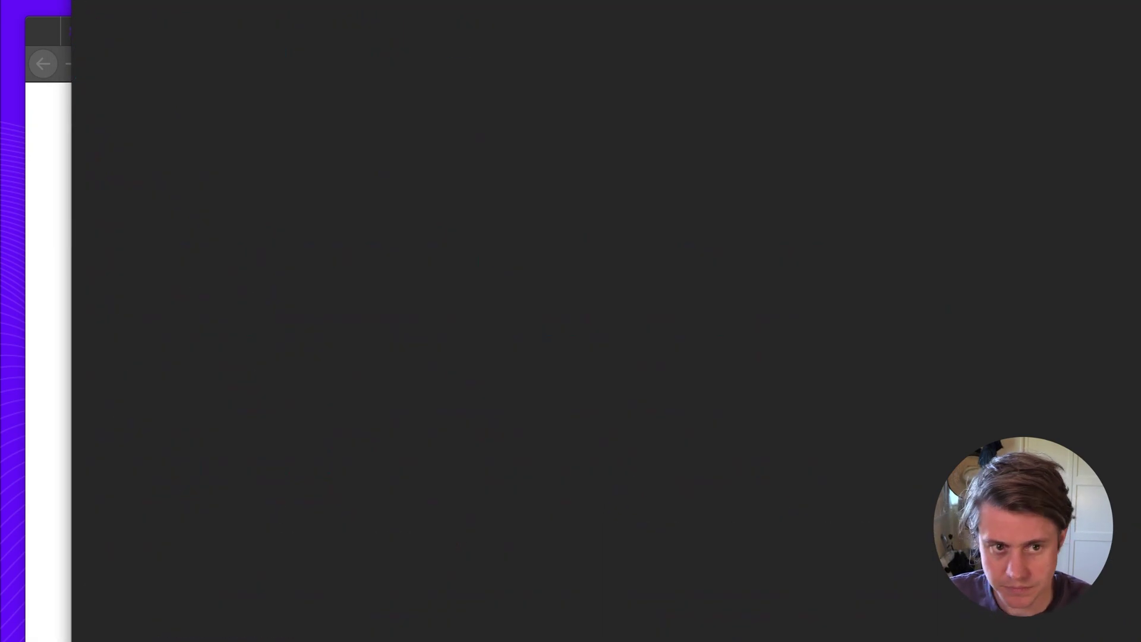
left_click_drag(676, 3, 672, 107)
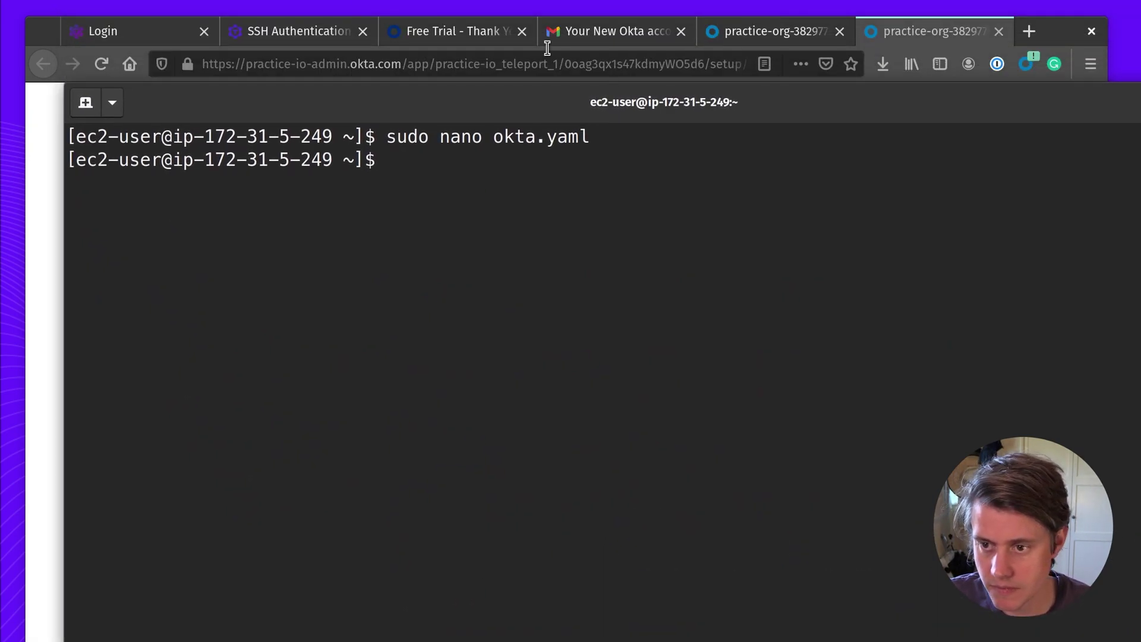
Find the tctl command for creating the connector in the Teleport Okta guide in Firefox
left_click(280, 31)
scroll(433, 456, "down", 3)
left_click(377, 375)
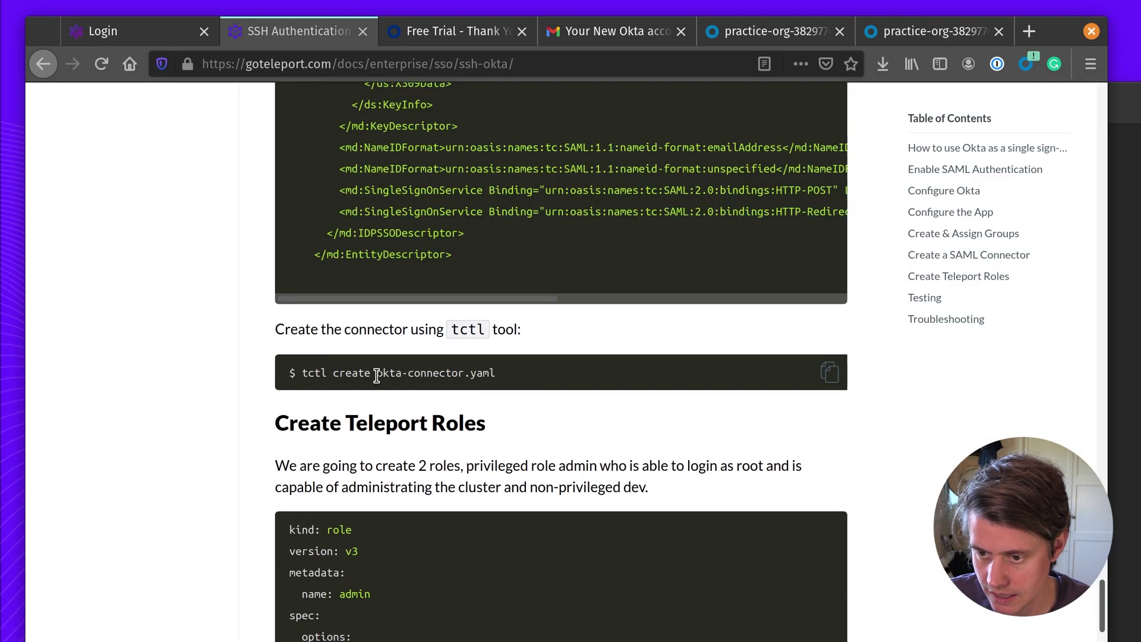
Switch to the terminal session and look up the path of the tctl binary with which tctl
key("alt+Tab")
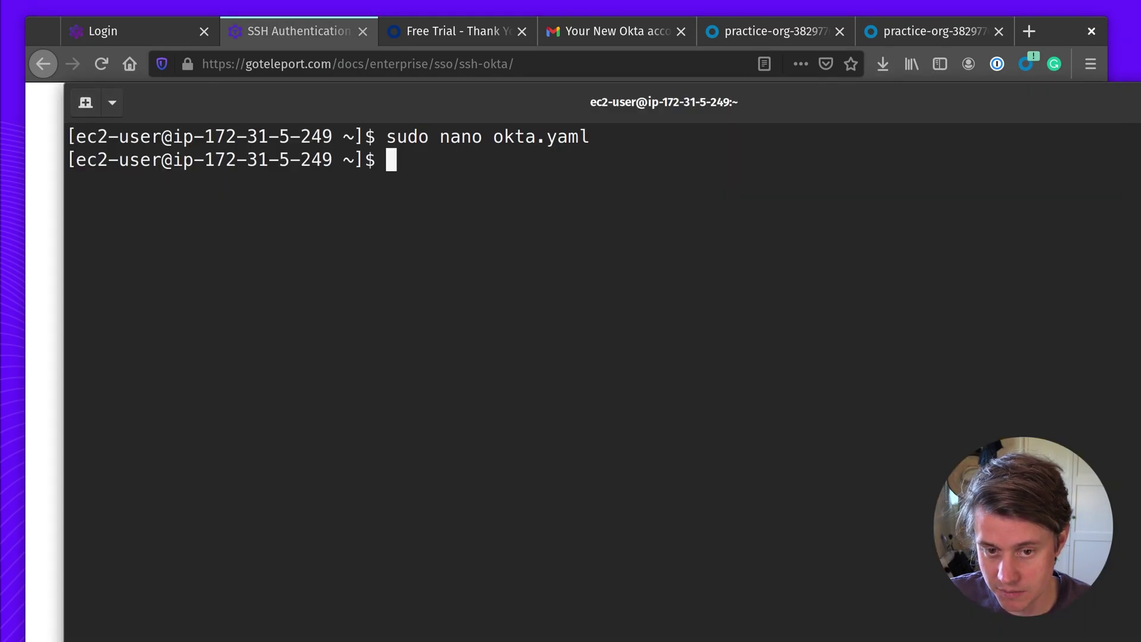
type("whji")
key("BackSpace")
key("BackSpace")
type("ich tctl")
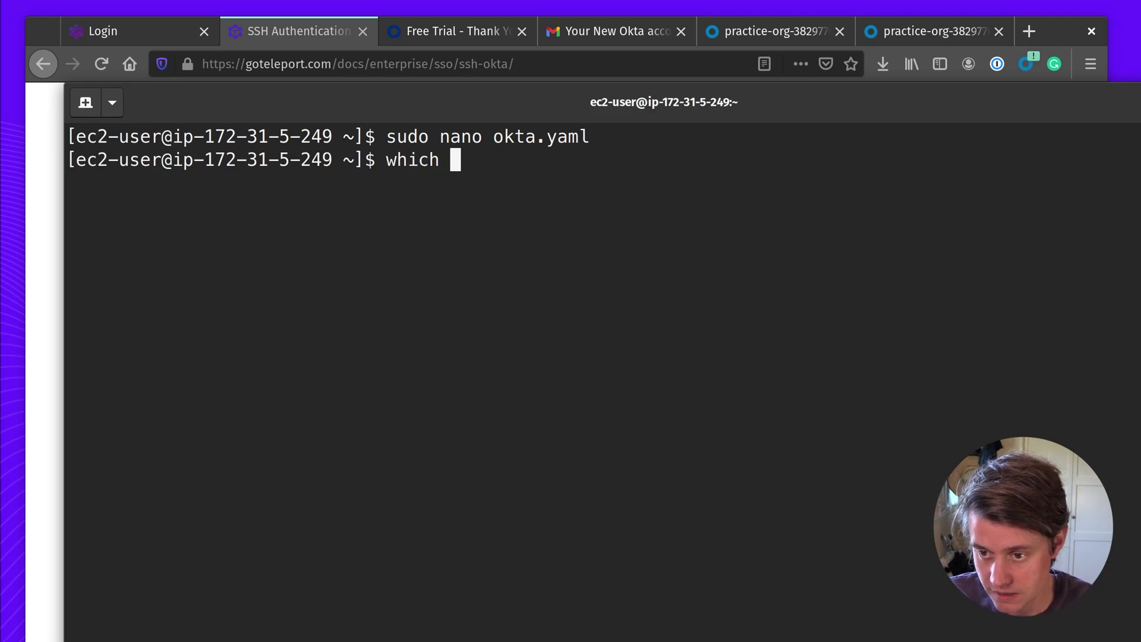
key("Return")
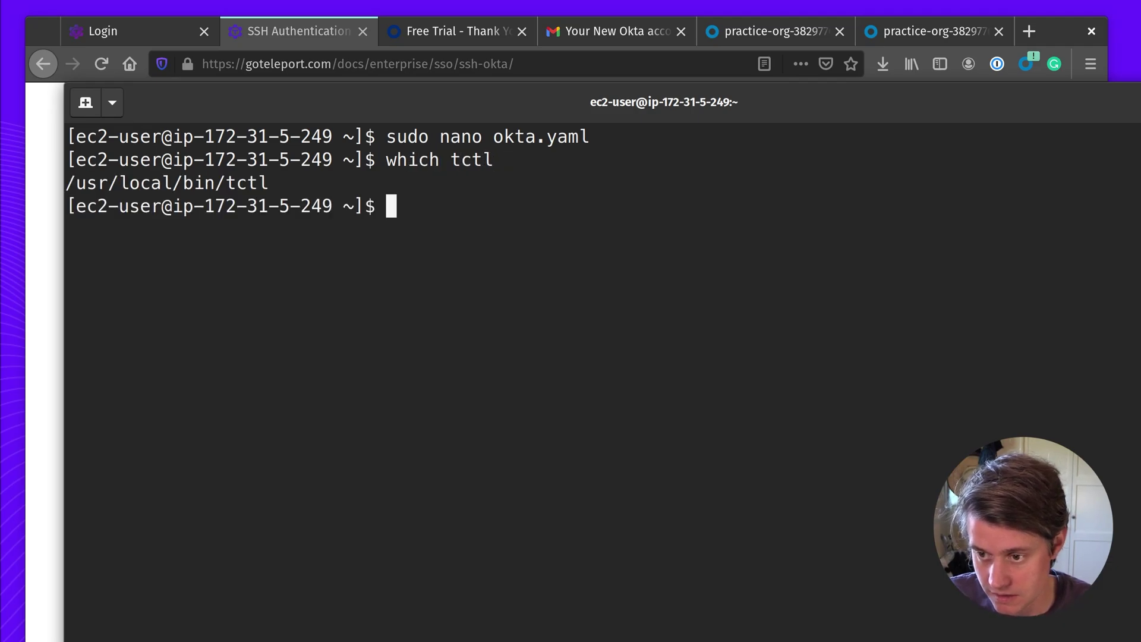
Check the Teleport login page in Firefox, and create the SAML connector in the terminal with sudo /usr/local/bin/tctl create okta.yaml
left_click(159, 37)
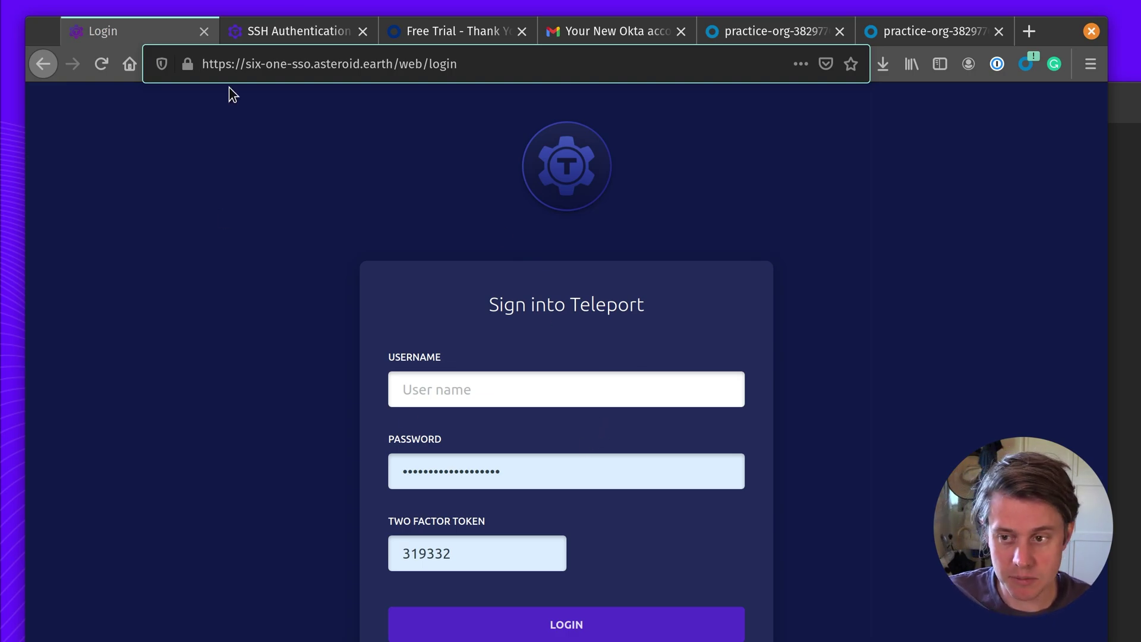
left_click(1139, 212)
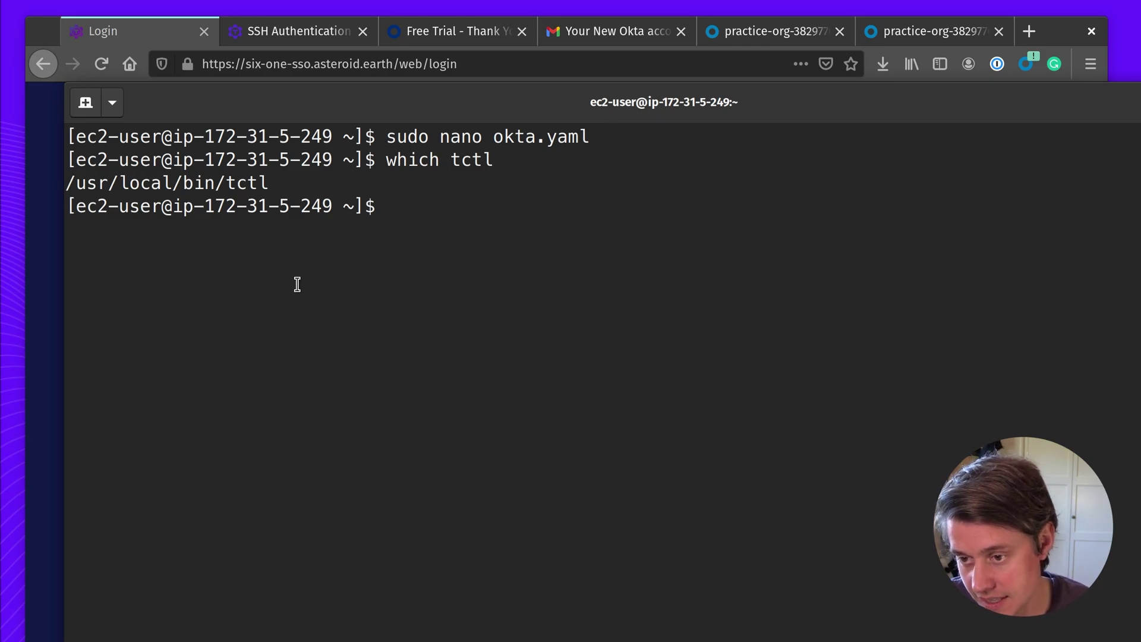
left_click_drag(269, 183, 21, 179)
left_click(656, 296)
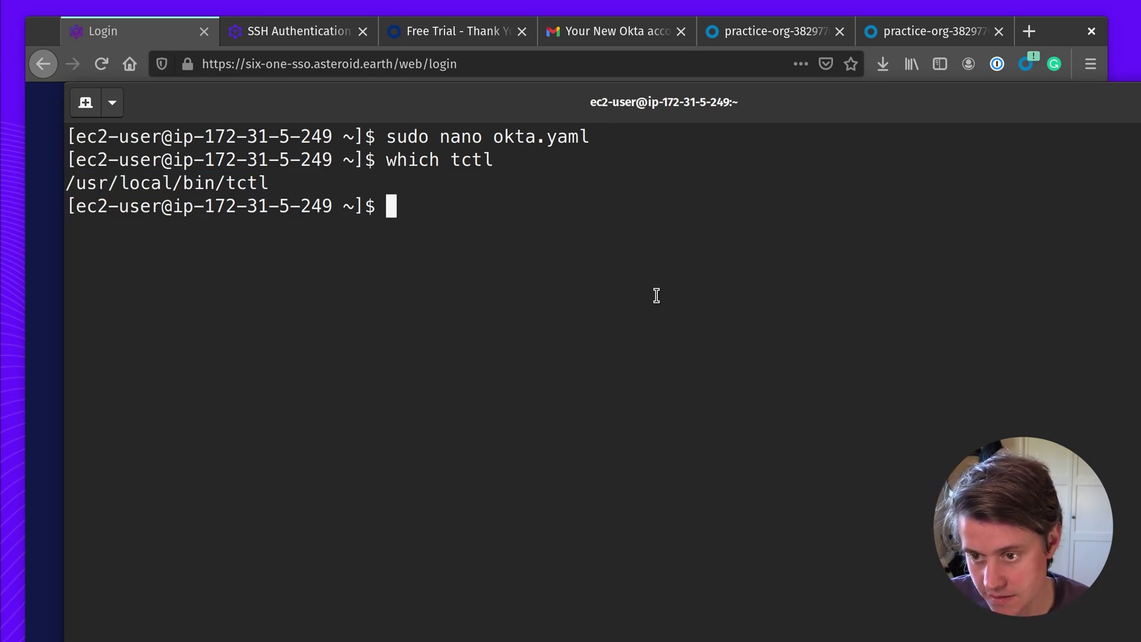
type("sudo /usr/local/bin/tctl")
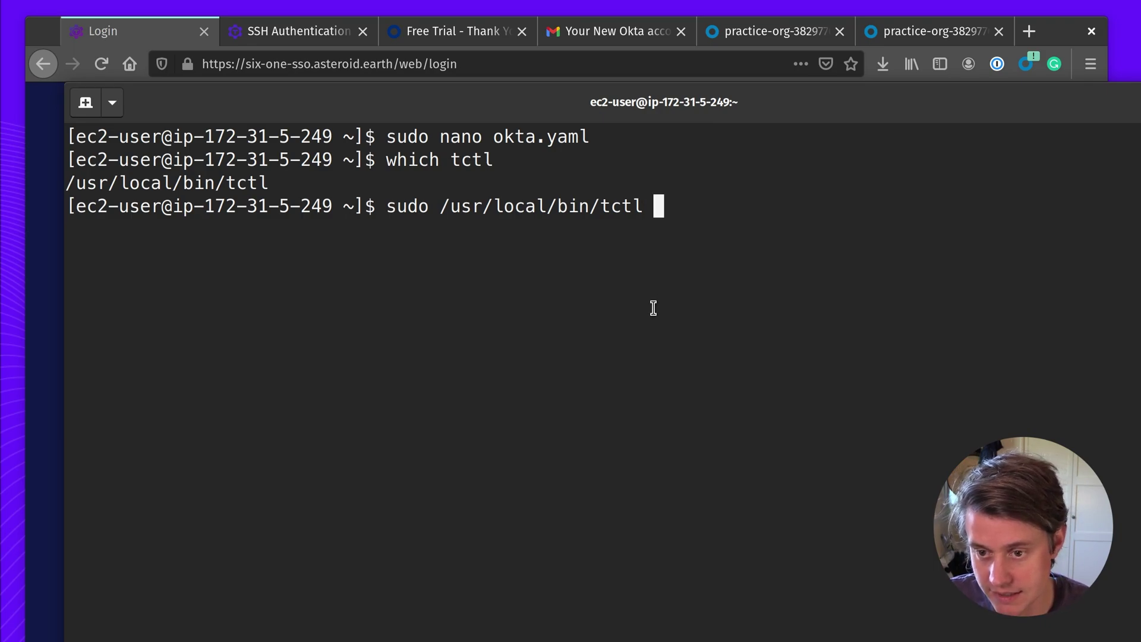
type(" create okta.yaml")
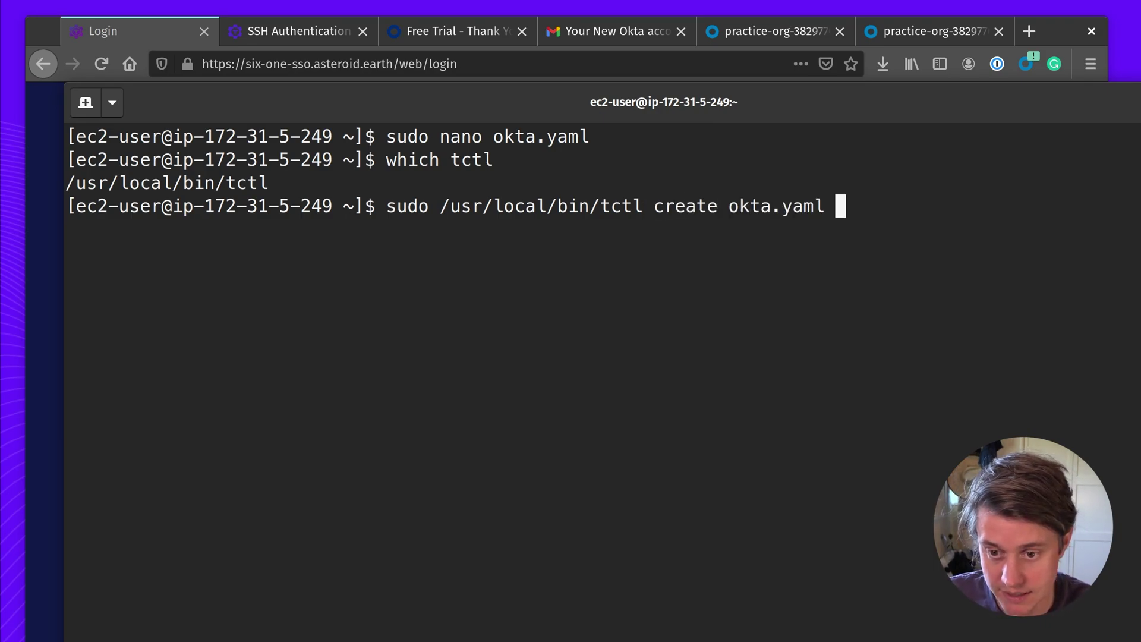
key("Return")
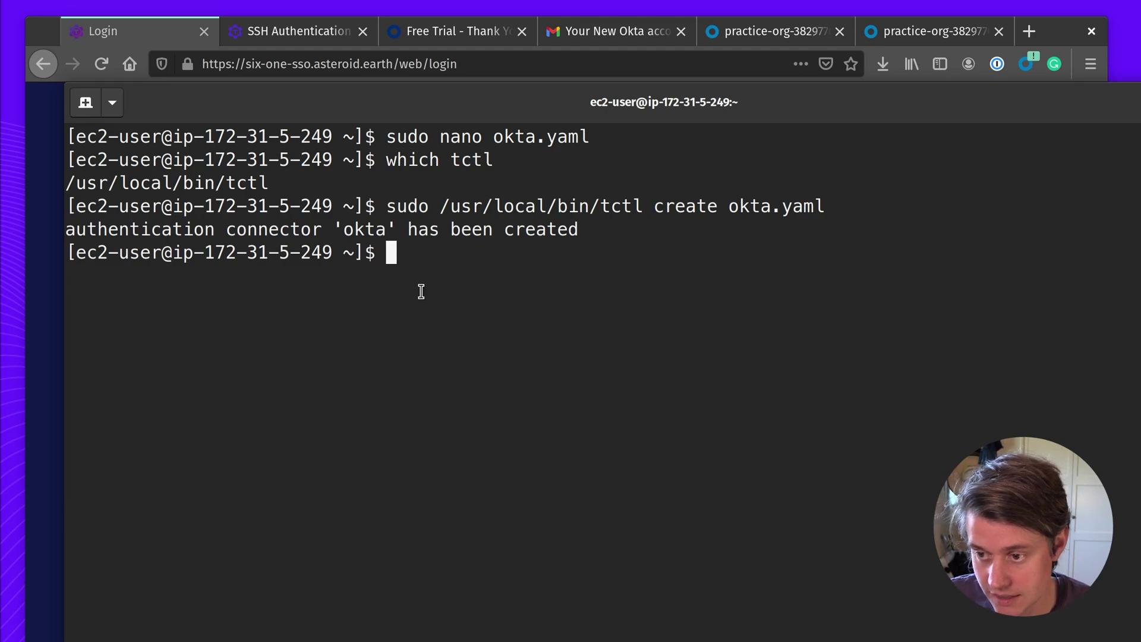
Switch to Firefox, reload the Teleport login page and try to sign in with Okta
left_click(49, 308)
left_click(103, 64)
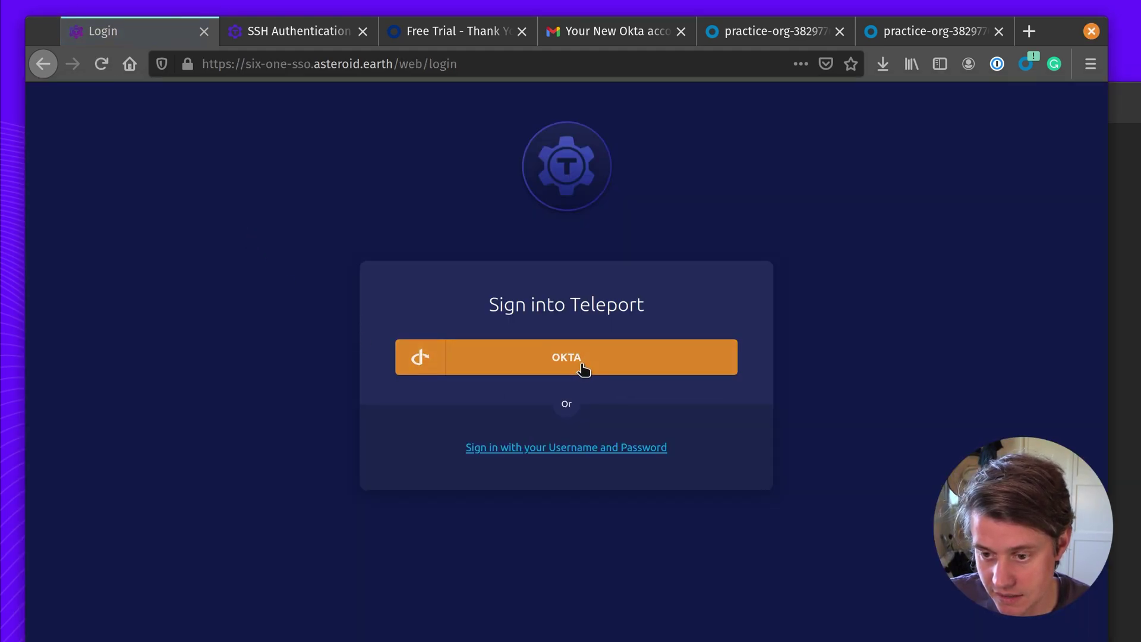
left_click(581, 369)
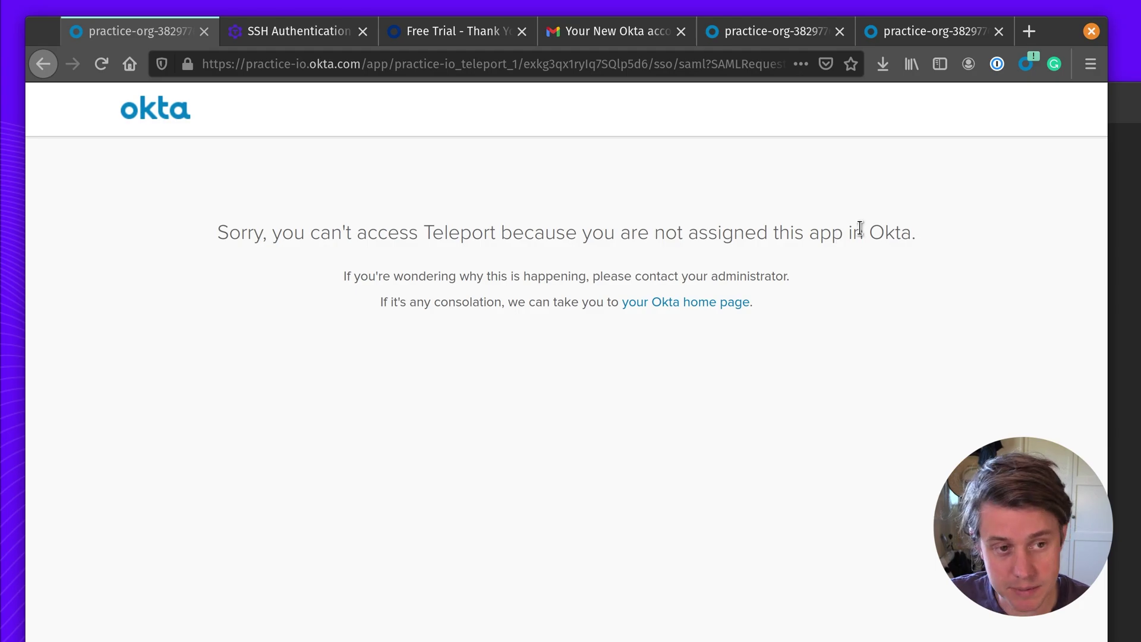
Open the Teleport application's assignments in the Okta admin console
left_click(794, 27)
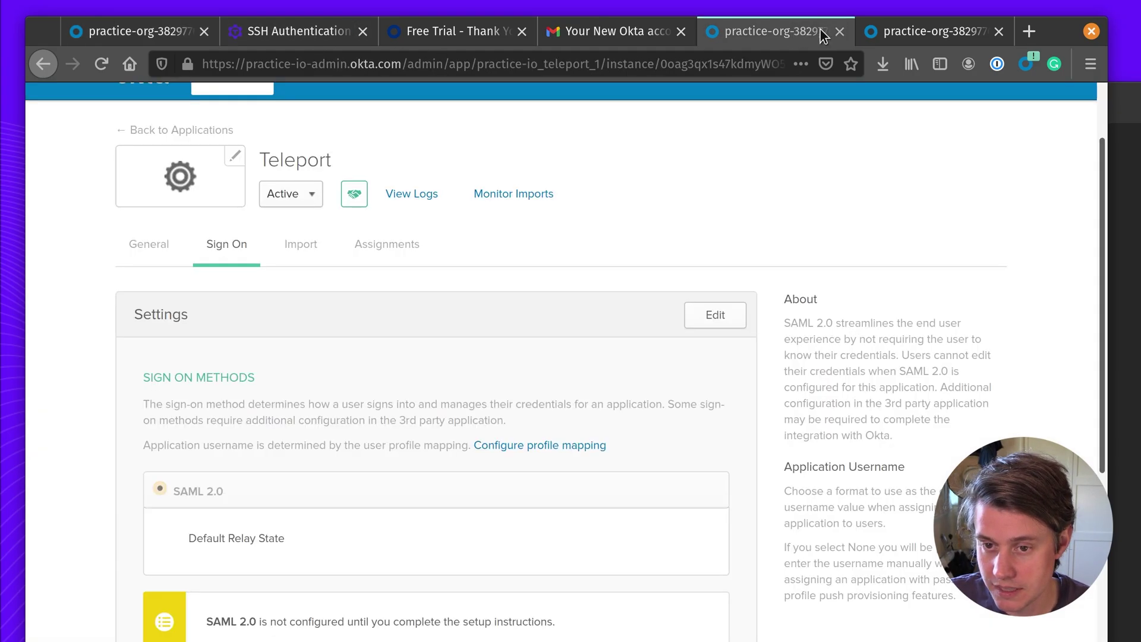
left_click(371, 255)
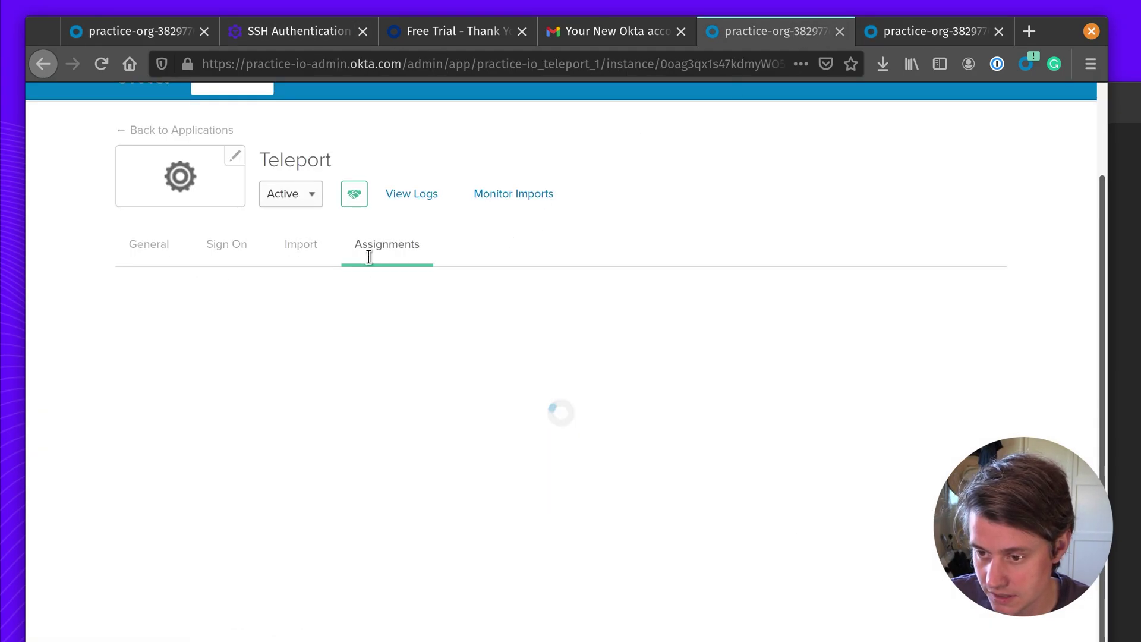
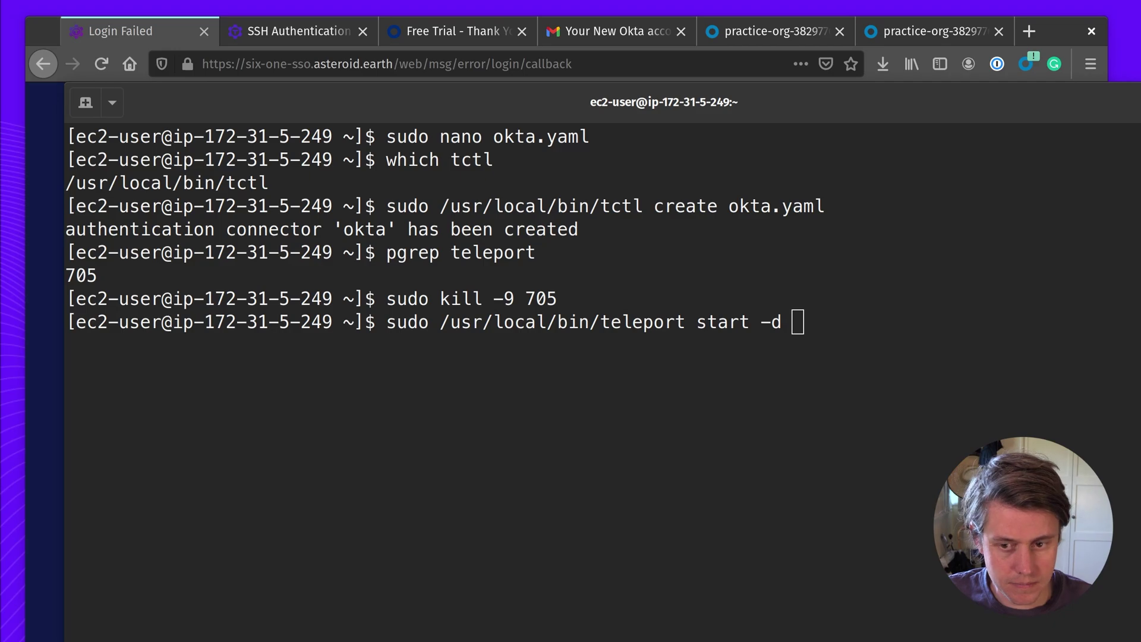
Start Teleport in debug mode on the server with sudo /usr/local/bin/teleport start -d and reposition the terminal window
left_click(843, 390)
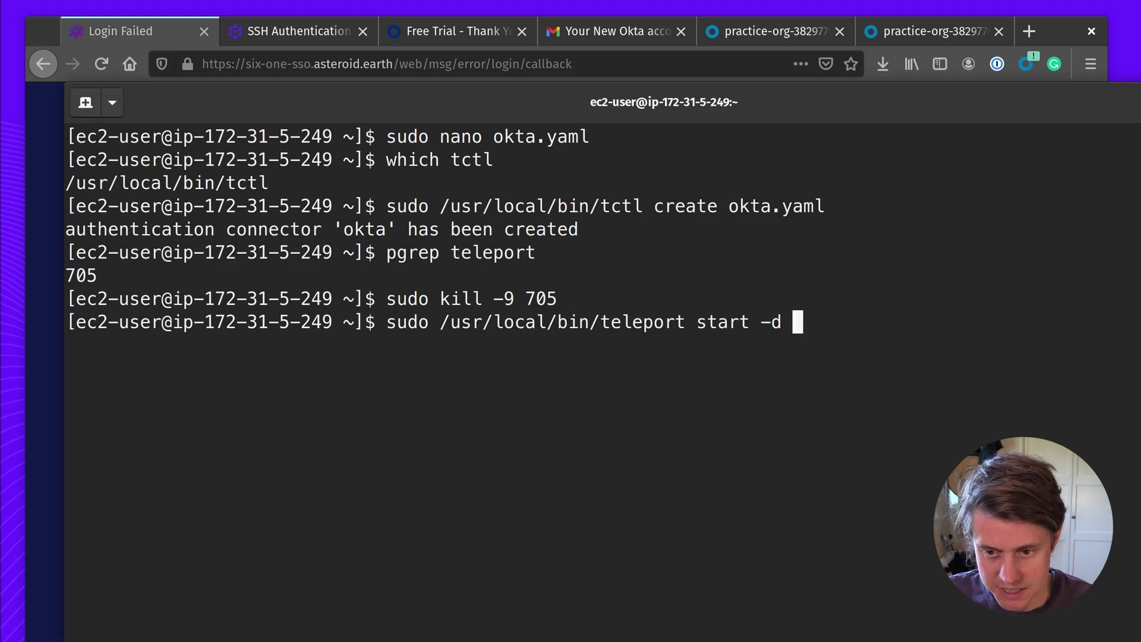
key("Return")
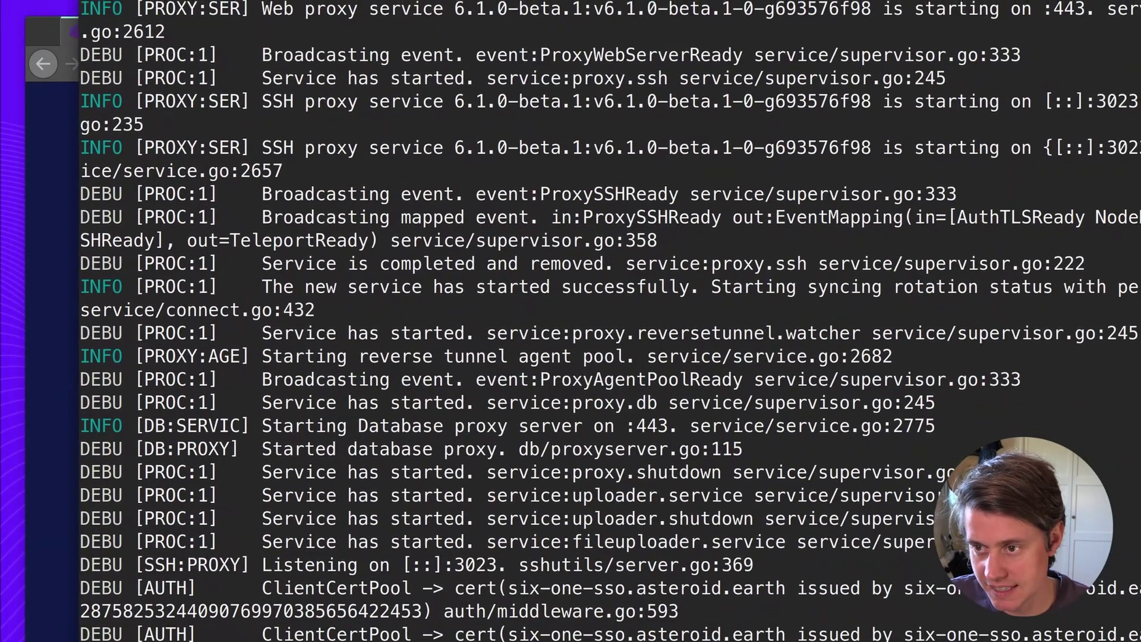
left_click_drag(322, 3, 322, 105)
Switch to Firefox and retry the Teleport login with Okta while checking the debug output in the terminal
left_click(415, 71)
key("Return")
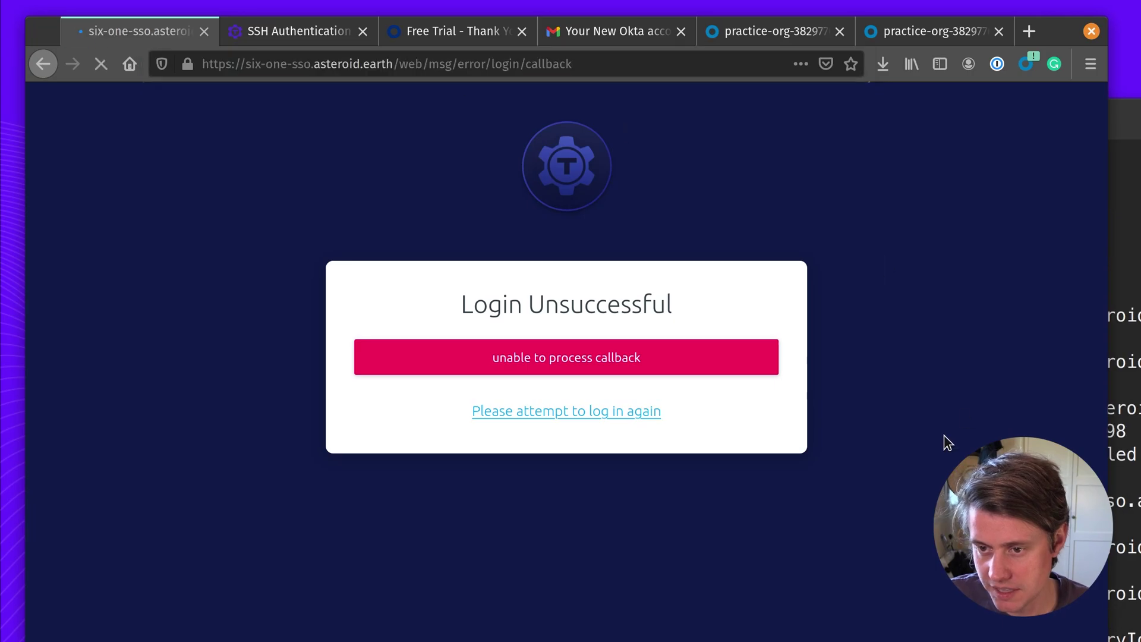
left_click(1109, 485)
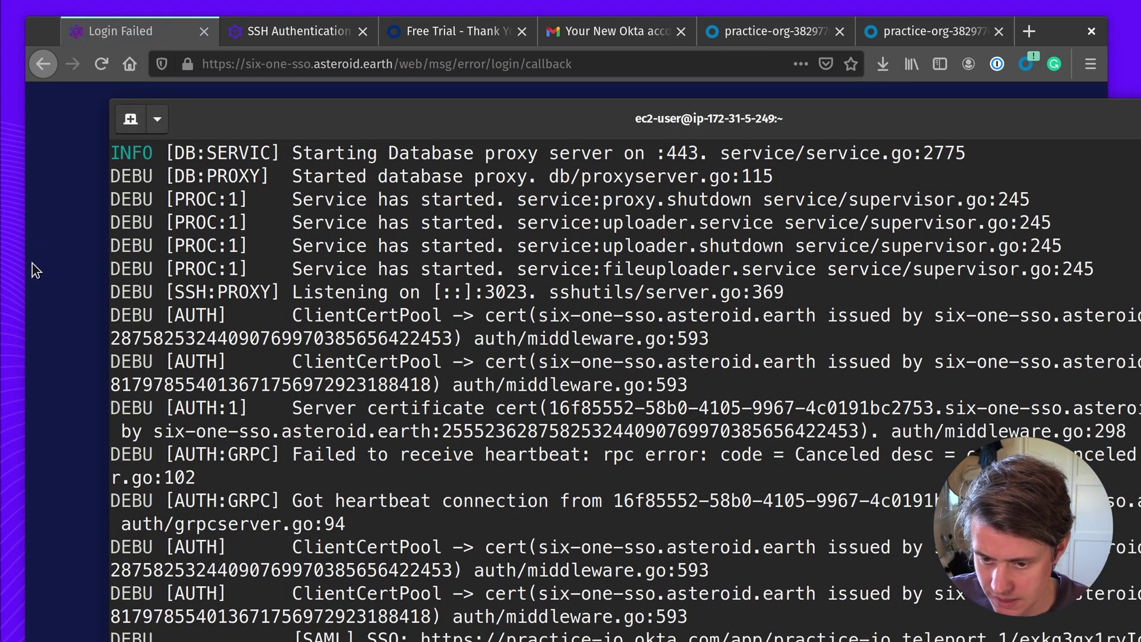
left_click(41, 247)
left_click(101, 63)
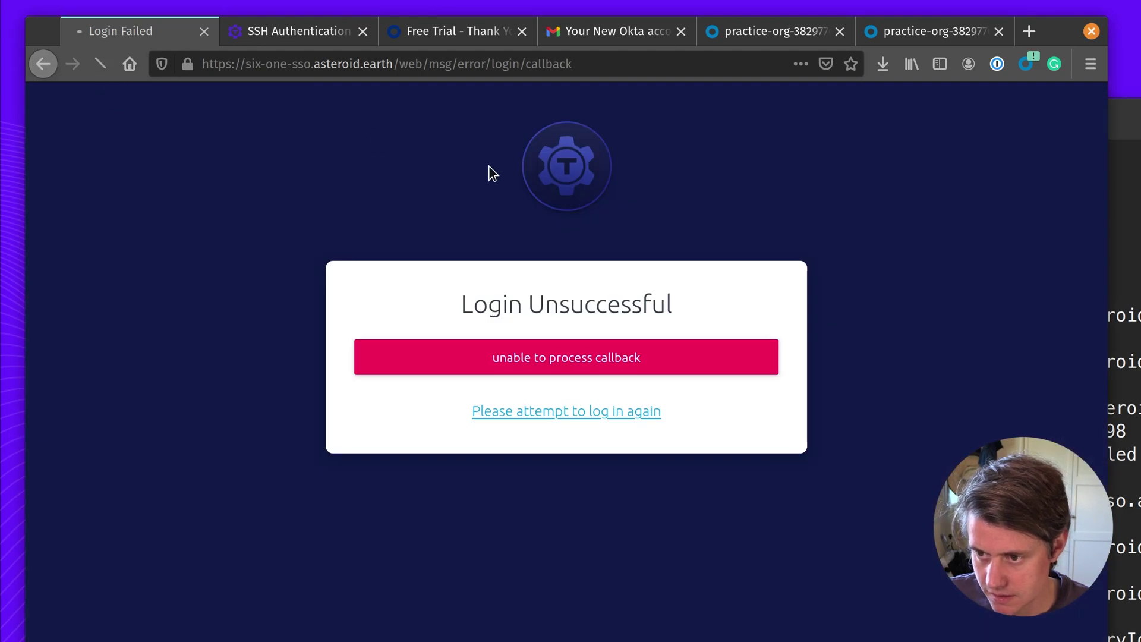
left_click(584, 414)
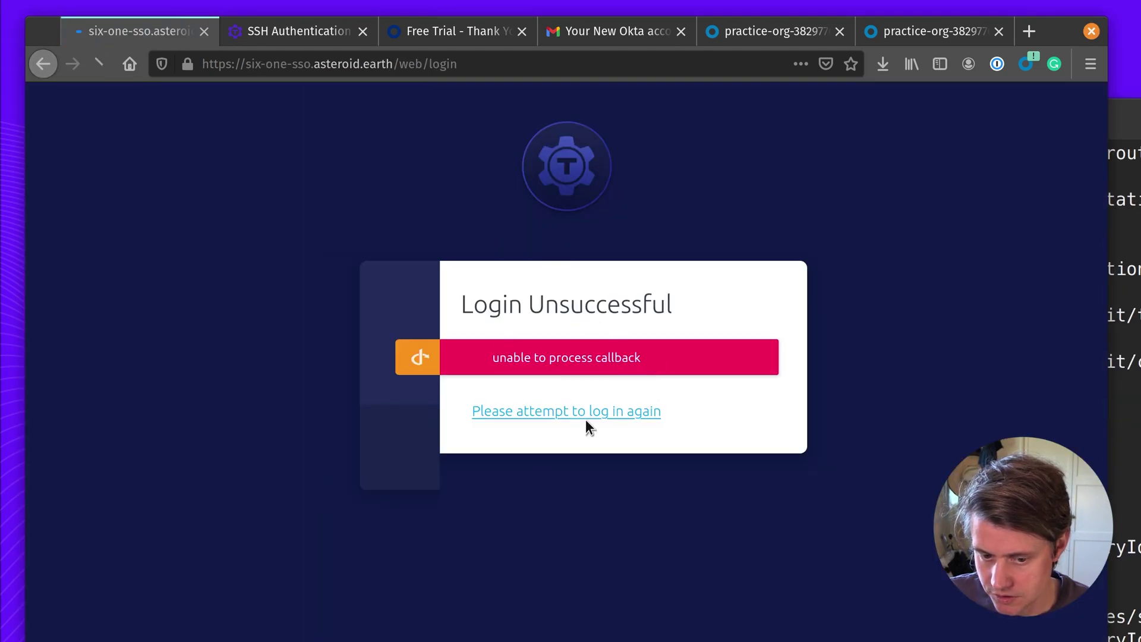
left_click(606, 356)
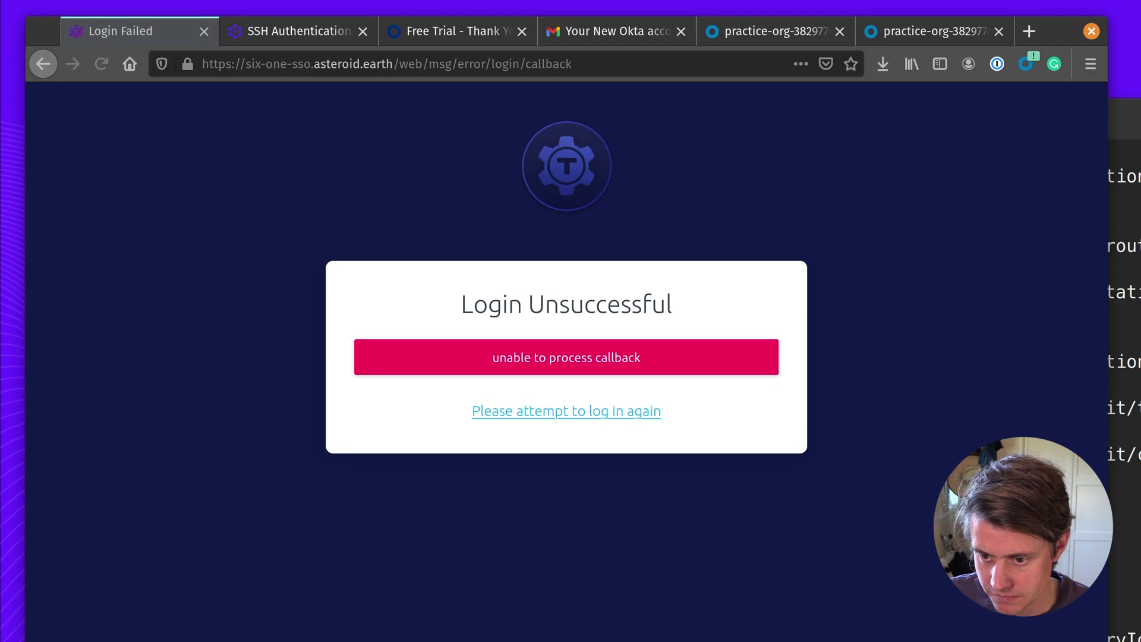
Switch to the terminal and examine Teleport's debug log for the reason for the SAML callback error
key("alt+Tab")
scroll(537, 607, "up", 12)
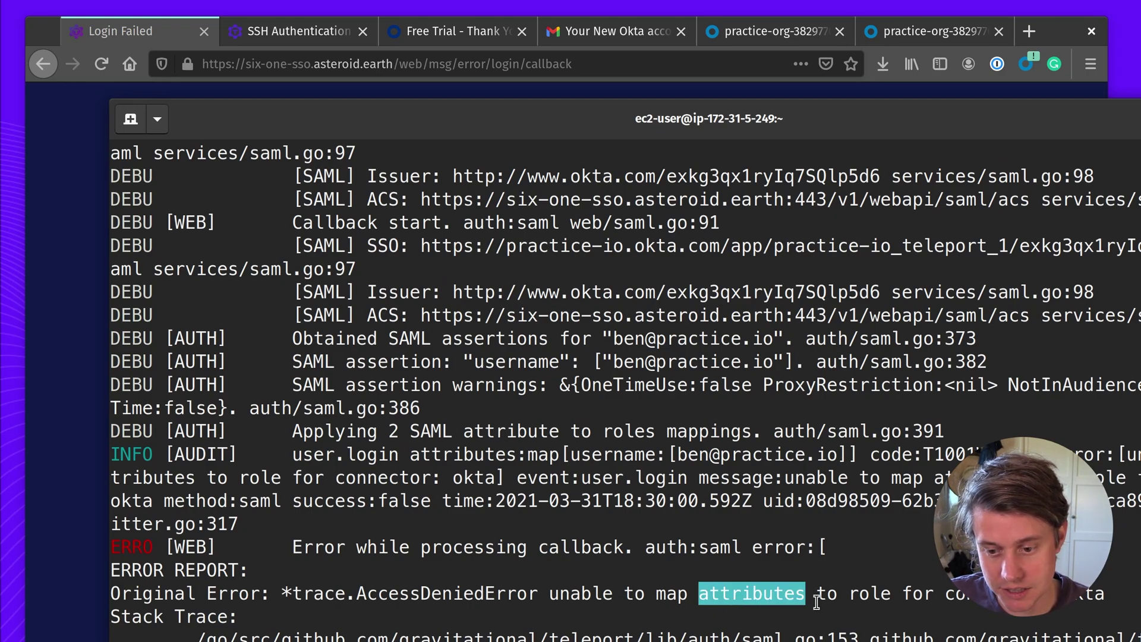
left_click(879, 595)
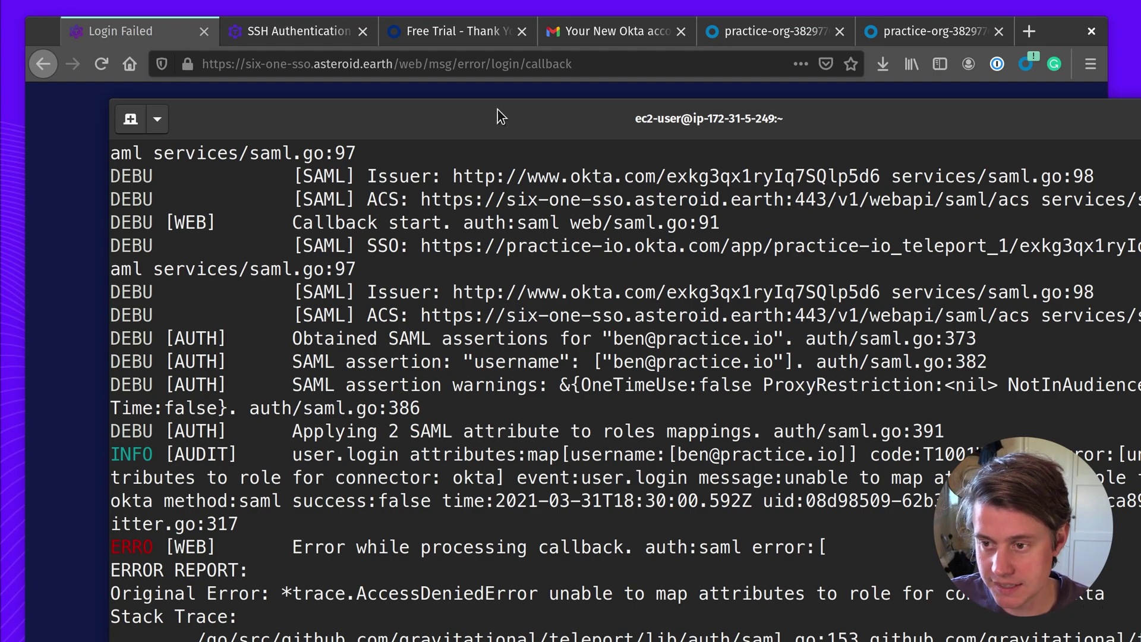
scroll(608, 498, "down", 10)
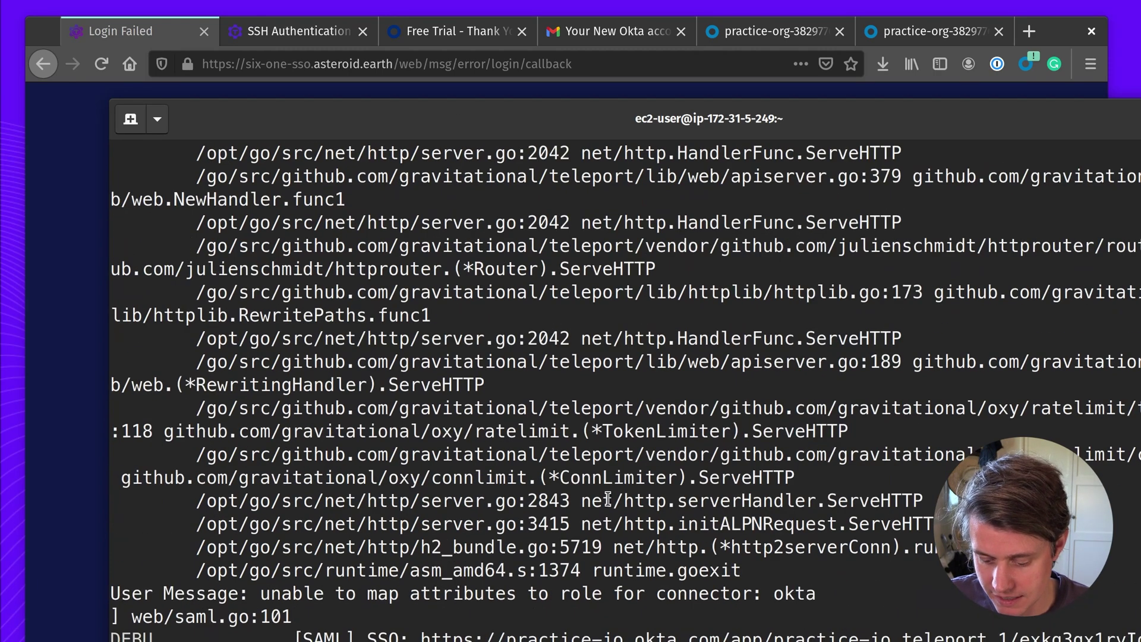
Switch to Firefox and finish editing the Teleport app's SAML integration in Okta, completing the Configure SAML and Feedback pages
key("alt+Tab")
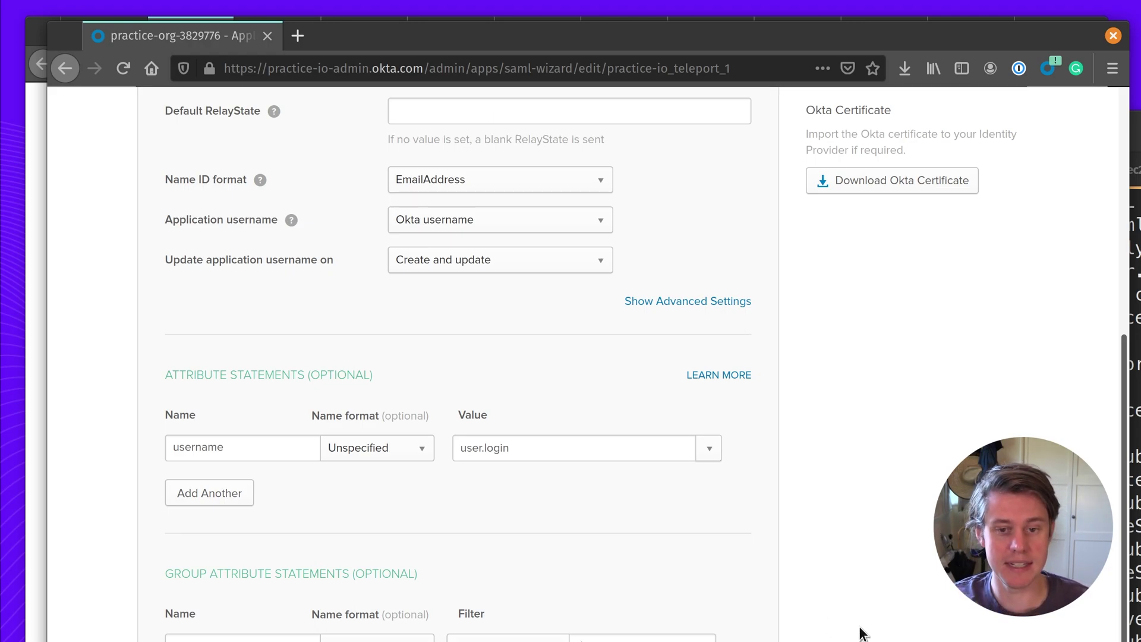
scroll(863, 633, "down", 5)
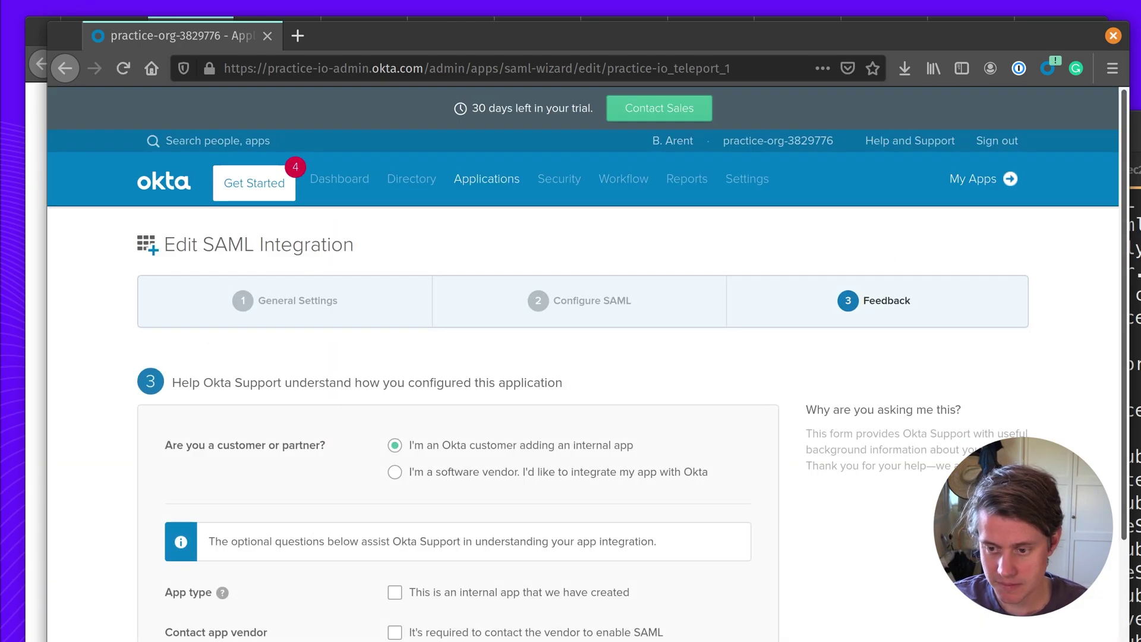
scroll(458, 357, "down", 6)
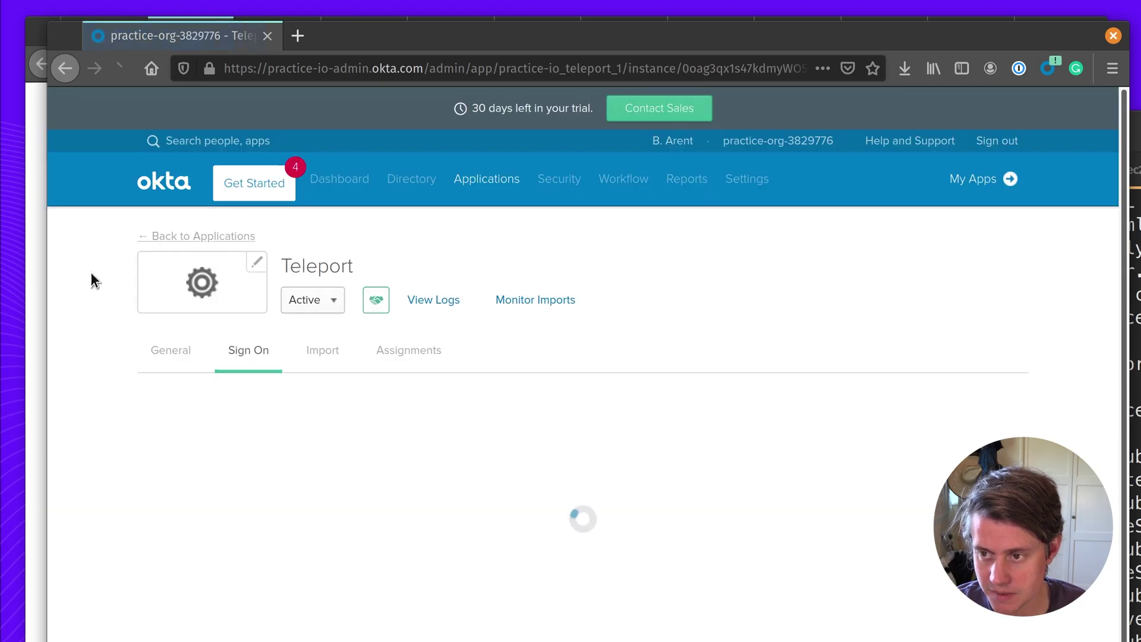
Return to Teleport's failed login page and sign in again with Okta
left_click(35, 286)
left_click(100, 33)
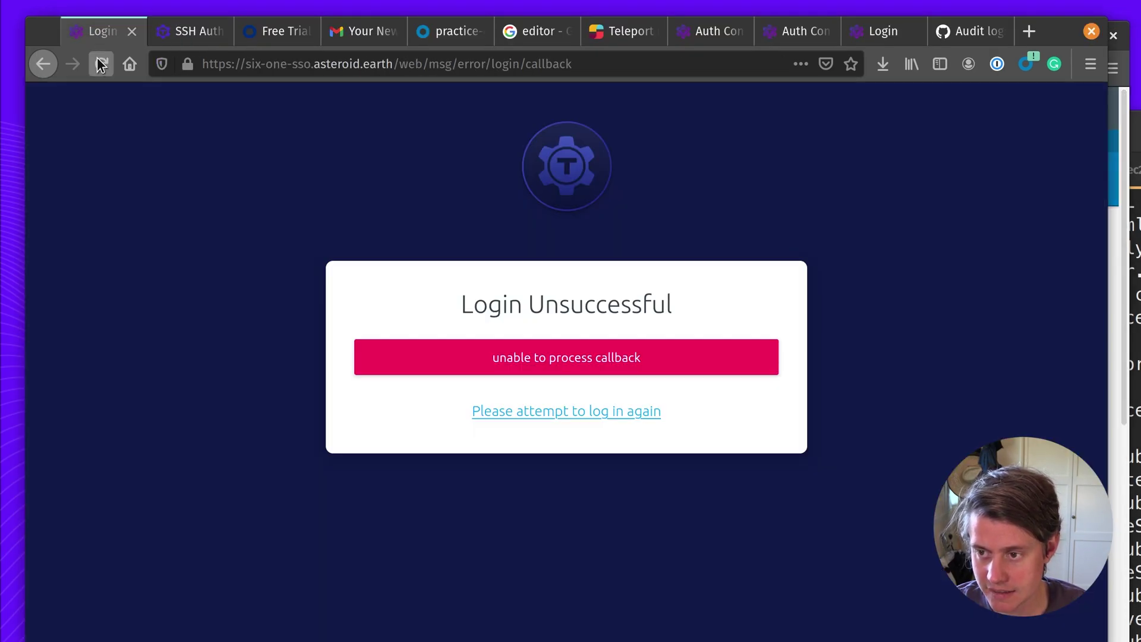
left_click(594, 415)
left_click(622, 351)
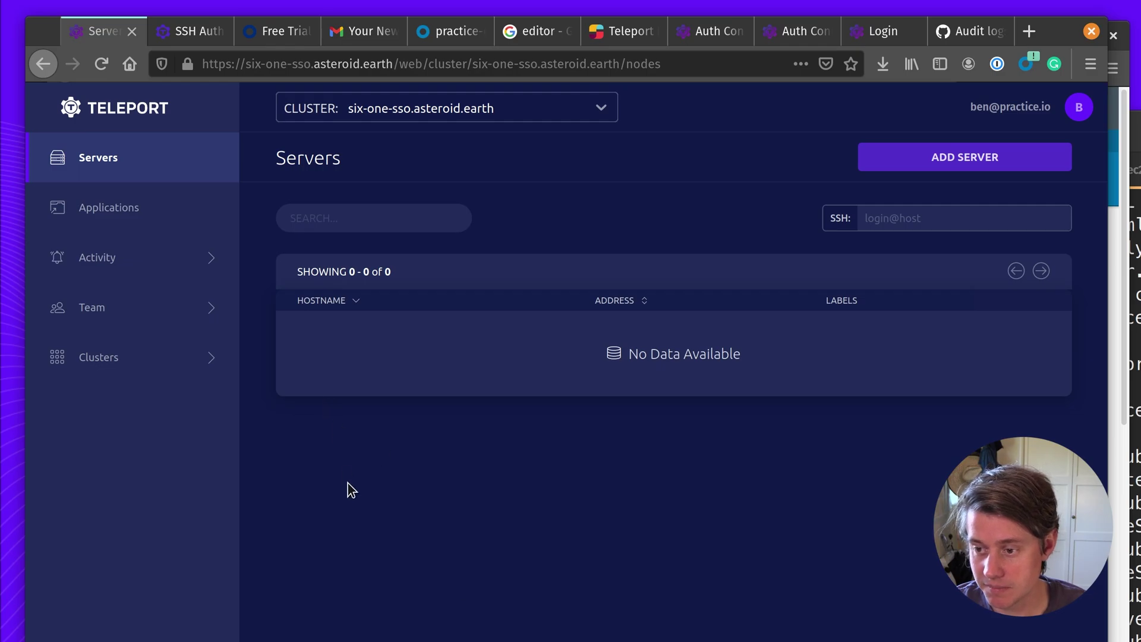
Review the Teleport Okta guide's group attribute settings, connector example, admin and dev role definitions, testing notes and troubleshooting advice
left_click(199, 42)
scroll(597, 480, "down", 10)
scroll(597, 480, "down", 3)
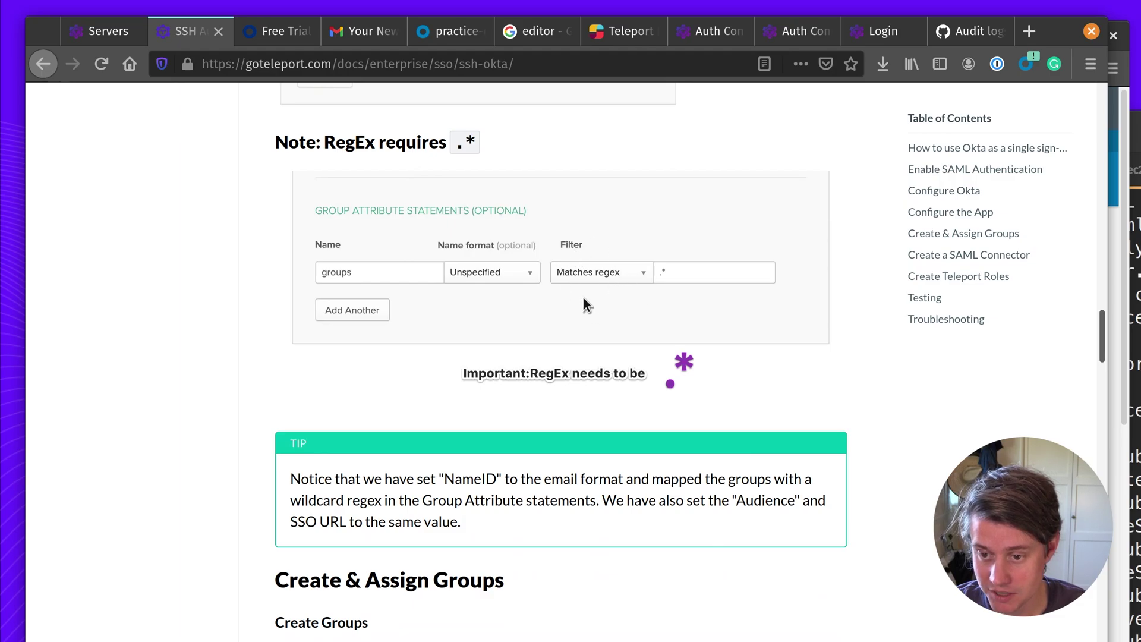
scroll(689, 328, "down", 20)
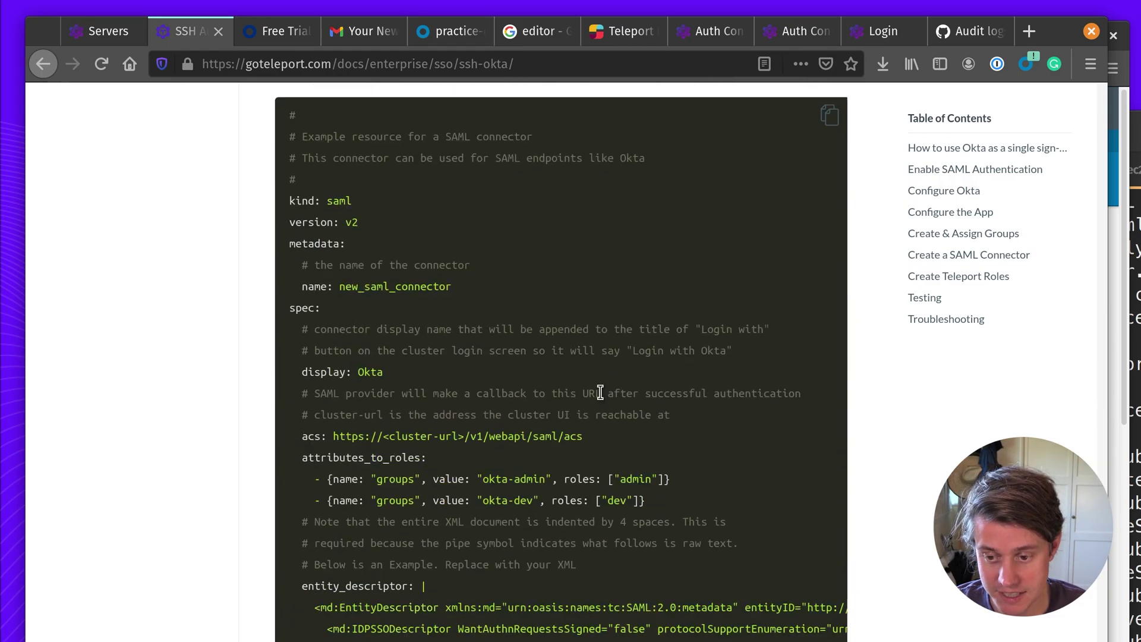
scroll(600, 396, "down", 20)
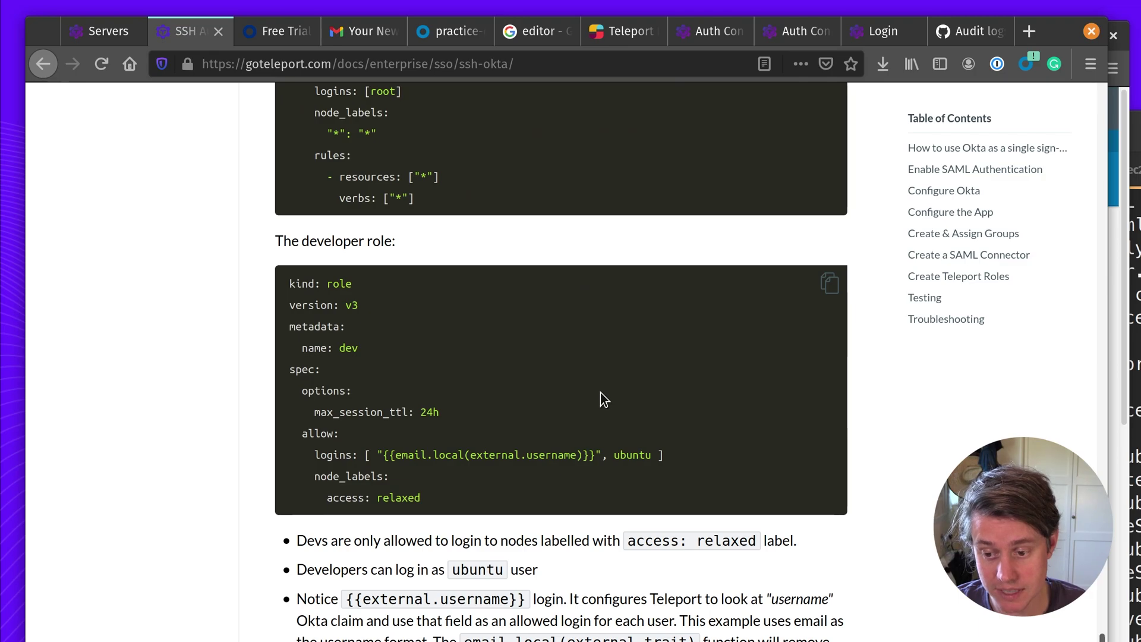
scroll(545, 636, "up", 5)
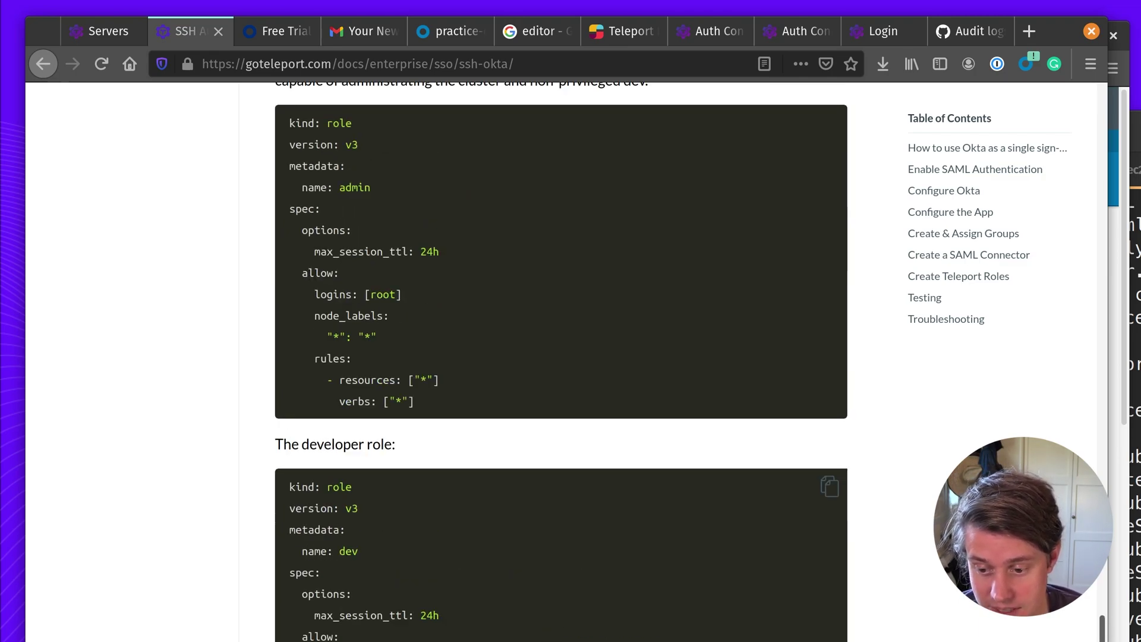
scroll(542, 559, "down", 3)
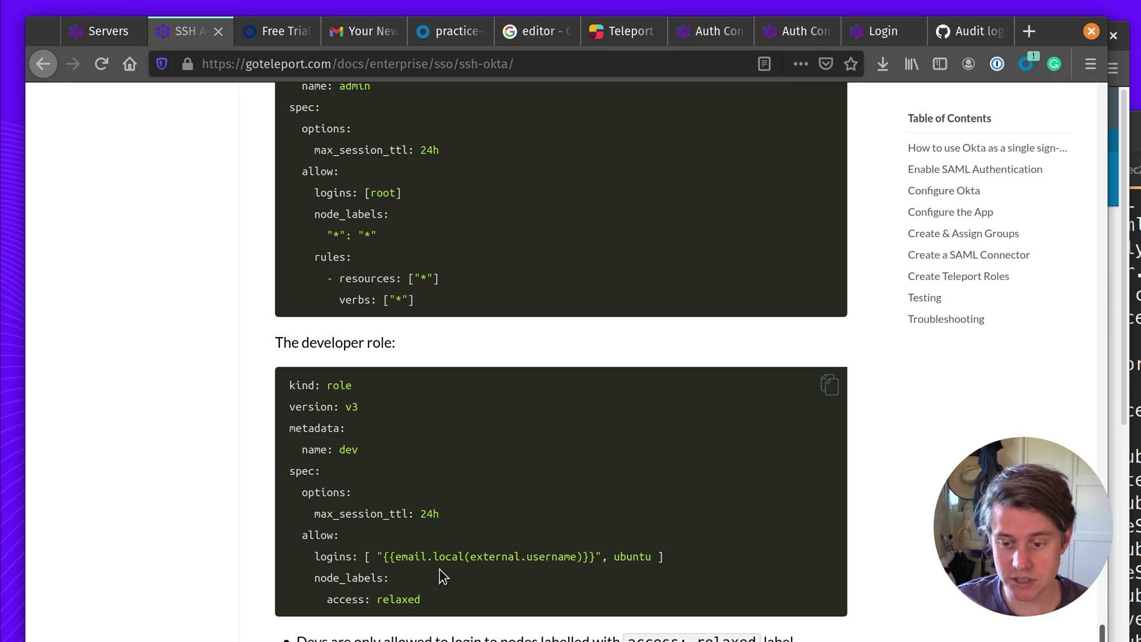
scroll(288, 426, "down", 15)
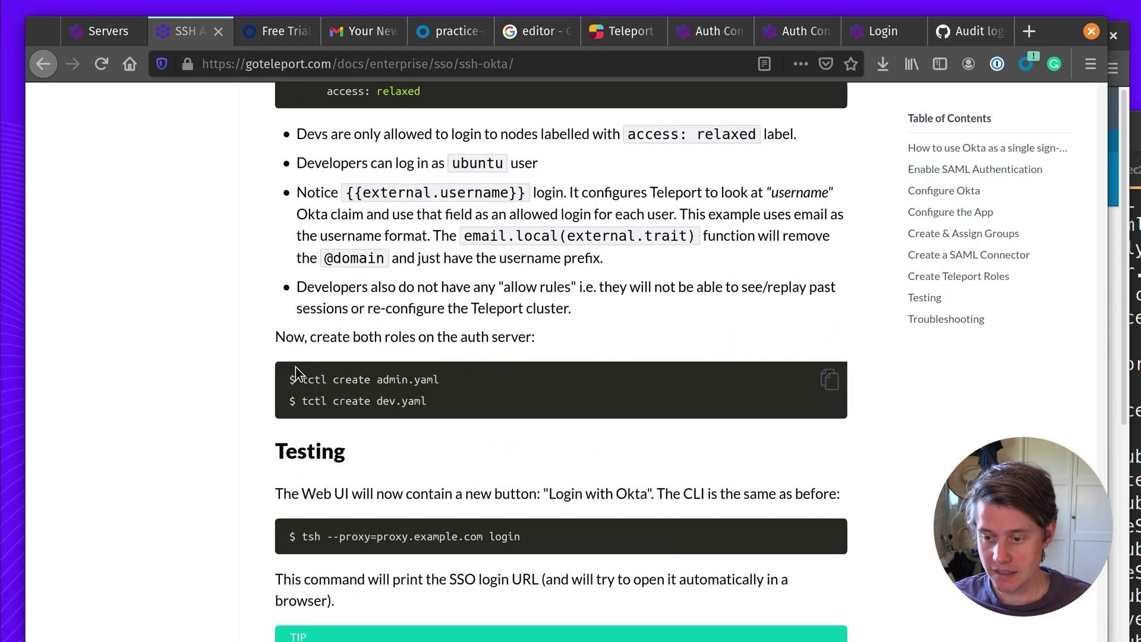
scroll(446, 394, "down", 10)
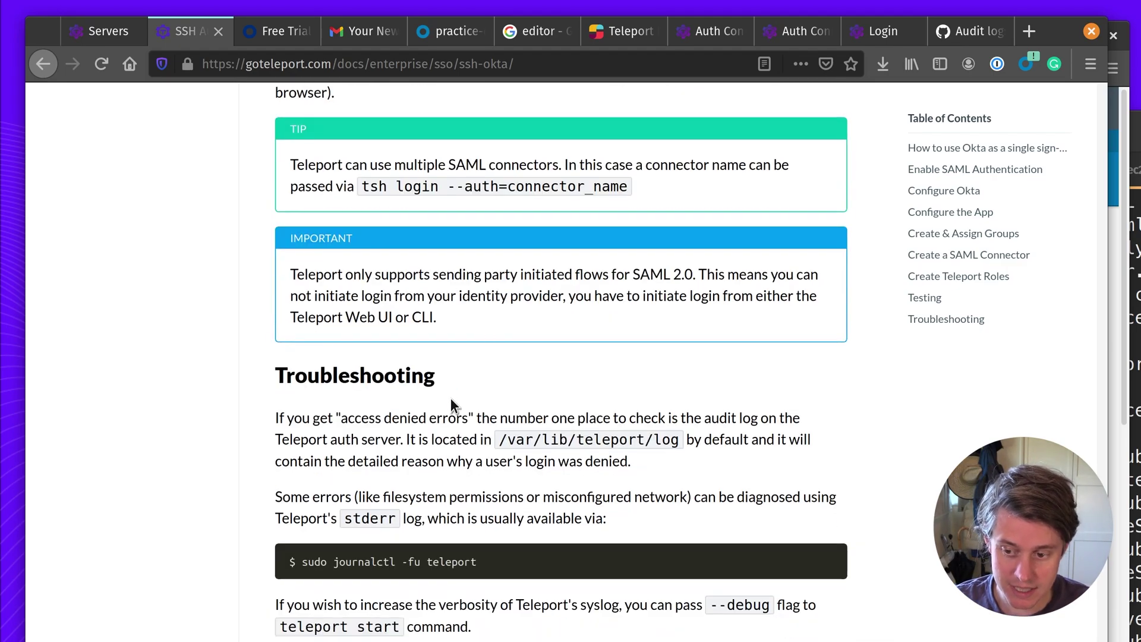